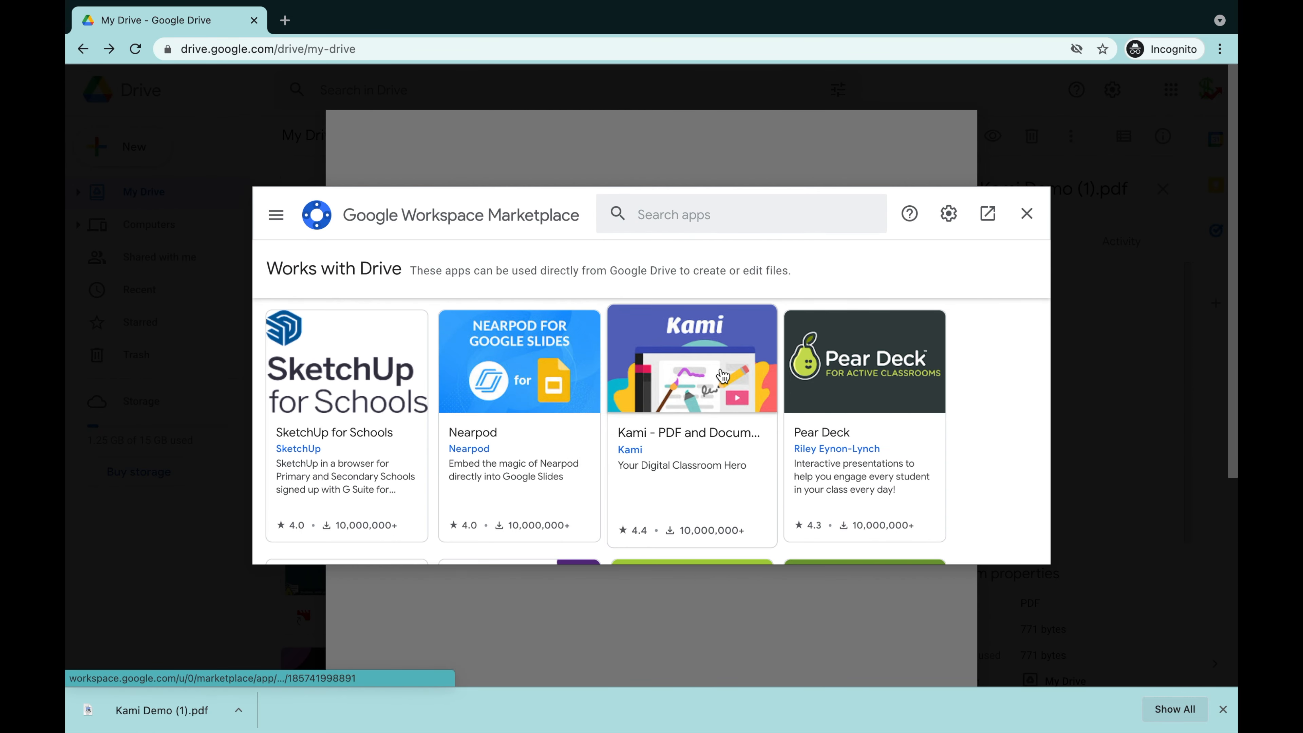
Step: Install Kami - PDF and Document Annotation from the Google Workspace Marketplace and allow it access to the existing Google account
click(724, 377)
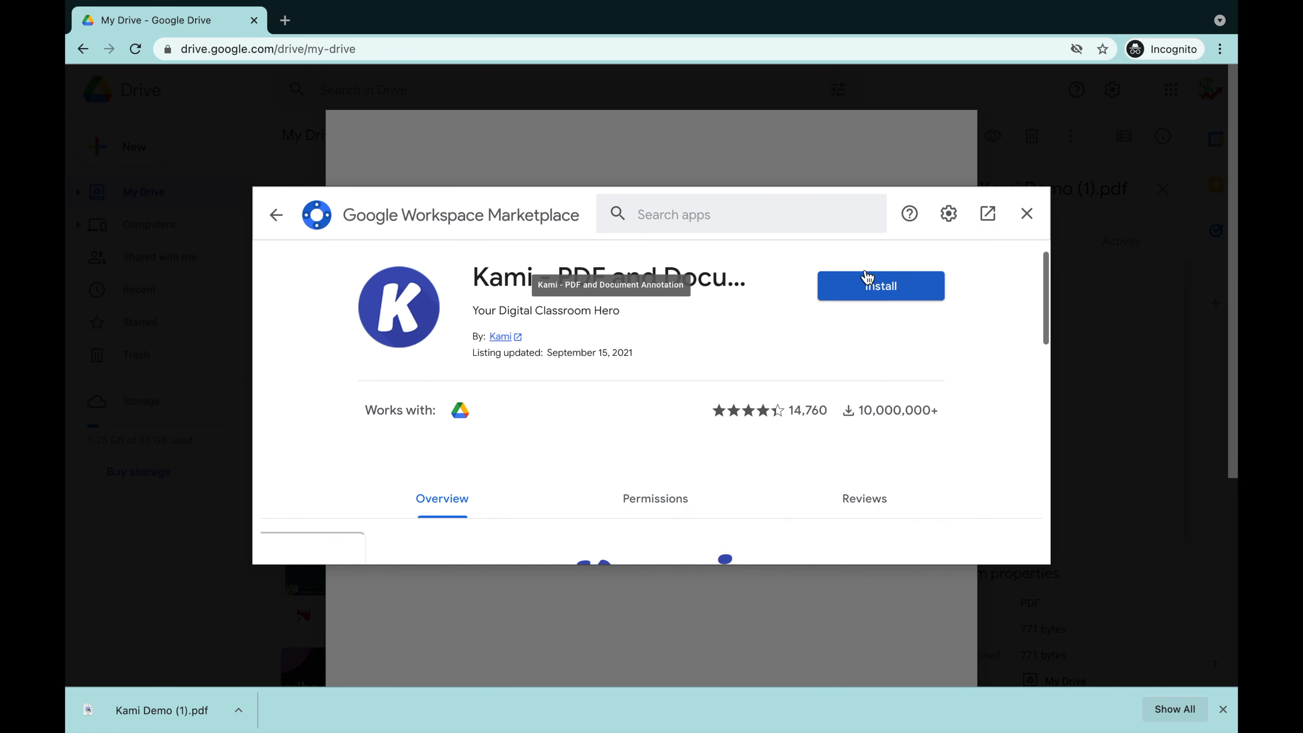
click(864, 297)
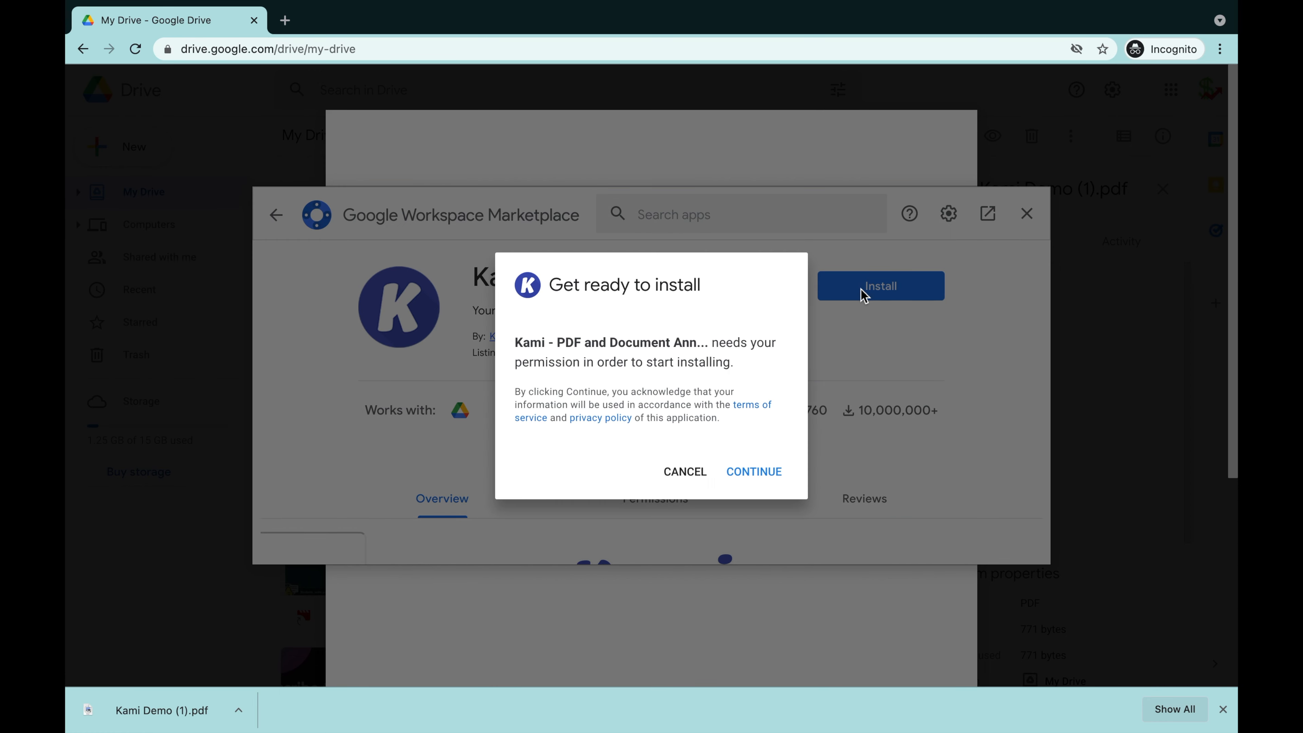
click(743, 475)
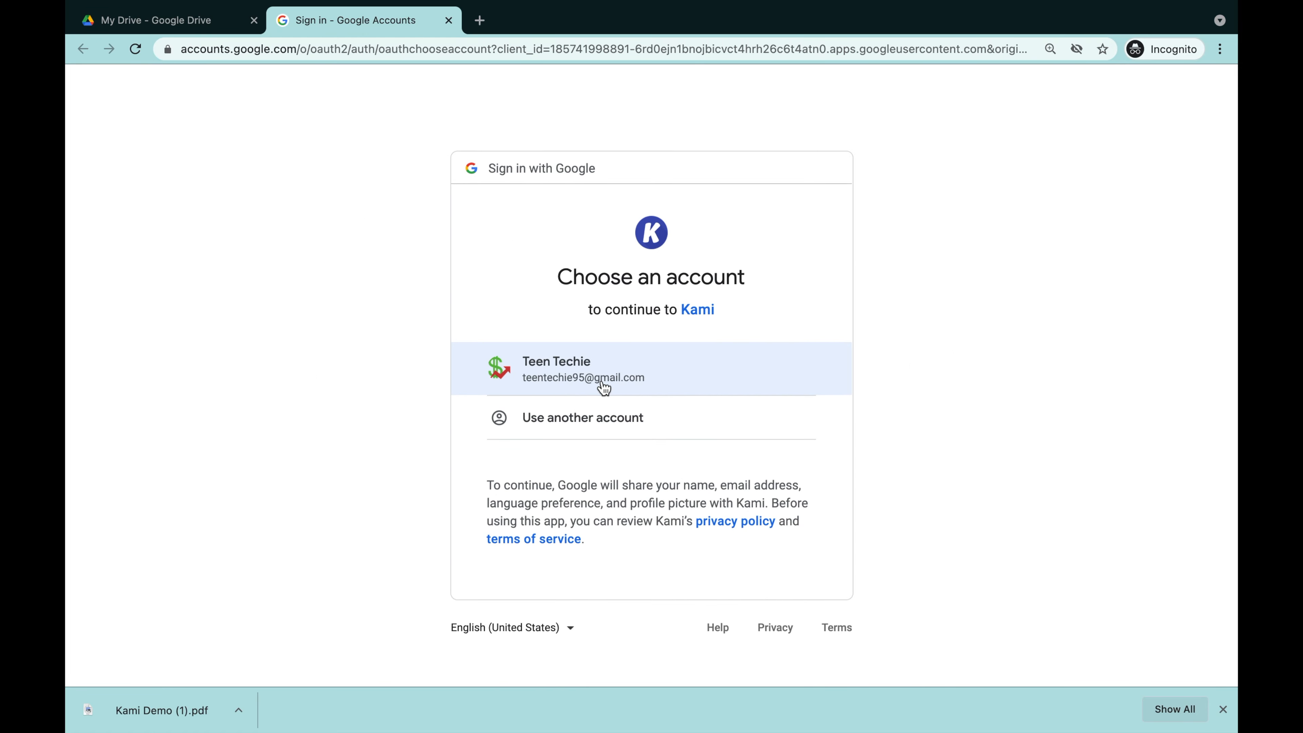
click(570, 377)
scroll(622, 271, down, 2)
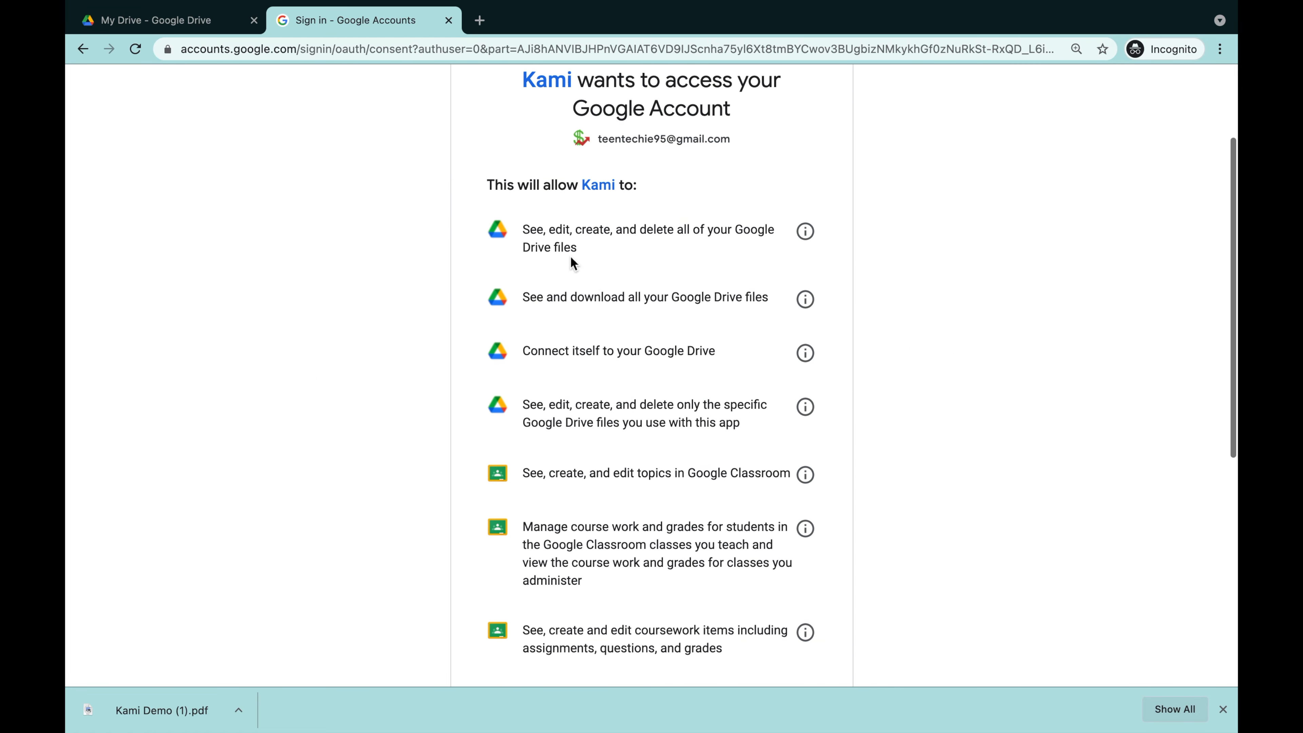
scroll(569, 259, down, 1)
scroll(569, 308, down, 2)
scroll(565, 350, down, 5)
click(741, 558)
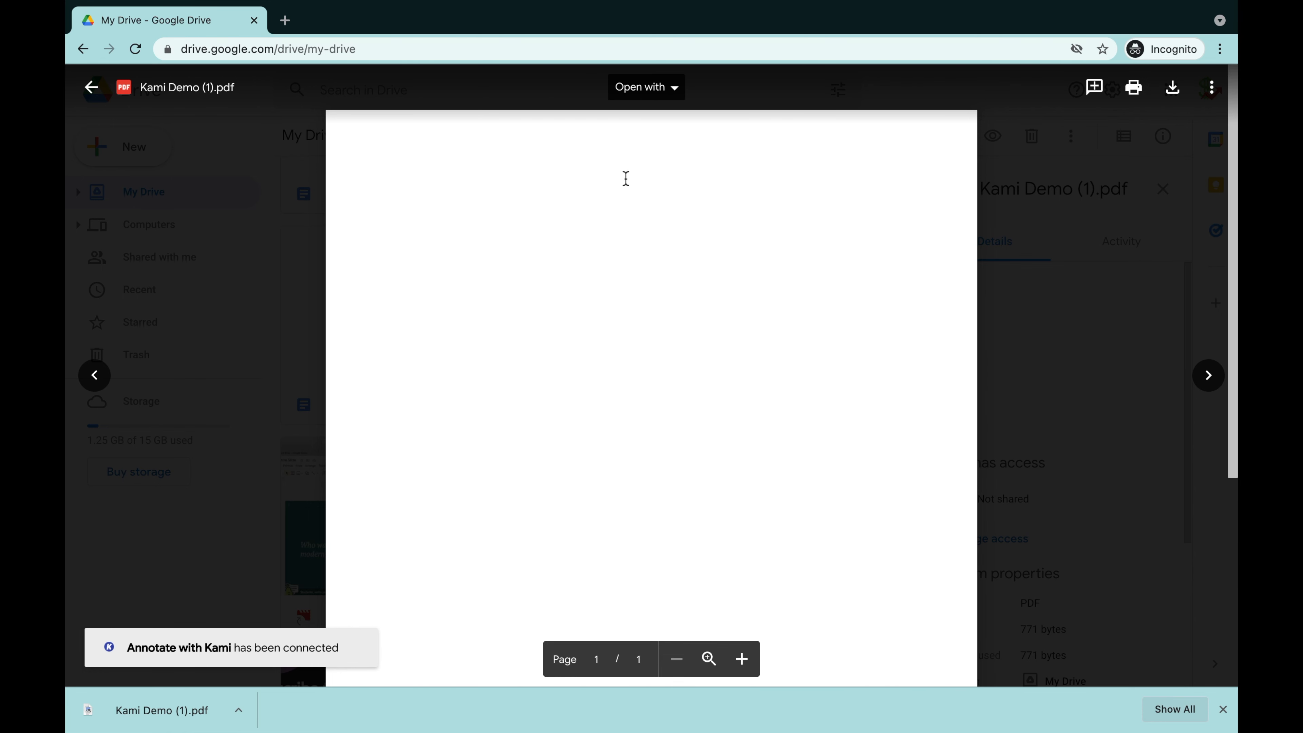
Step: Open Kami Demo (1).pdf with Annotate with Kami and authorize its Google Drive access using the existing Google account
click(662, 95)
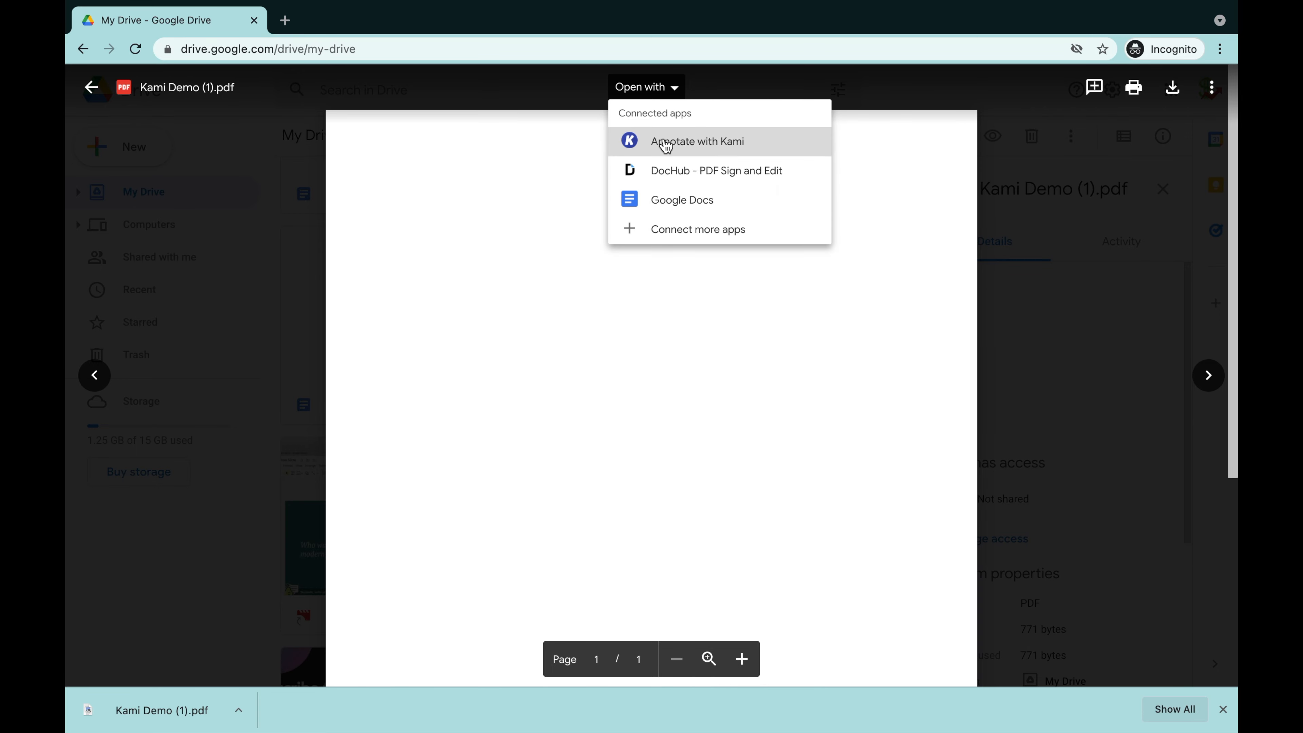
click(752, 144)
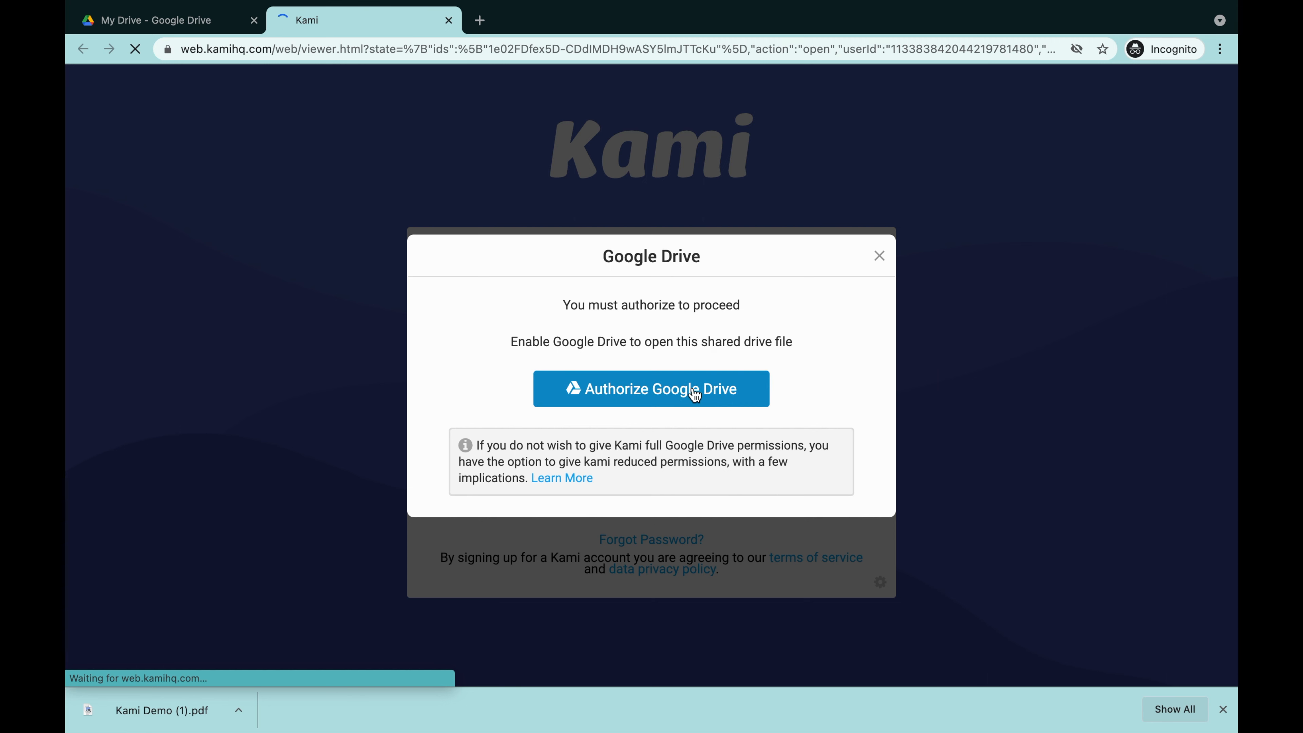
click(710, 395)
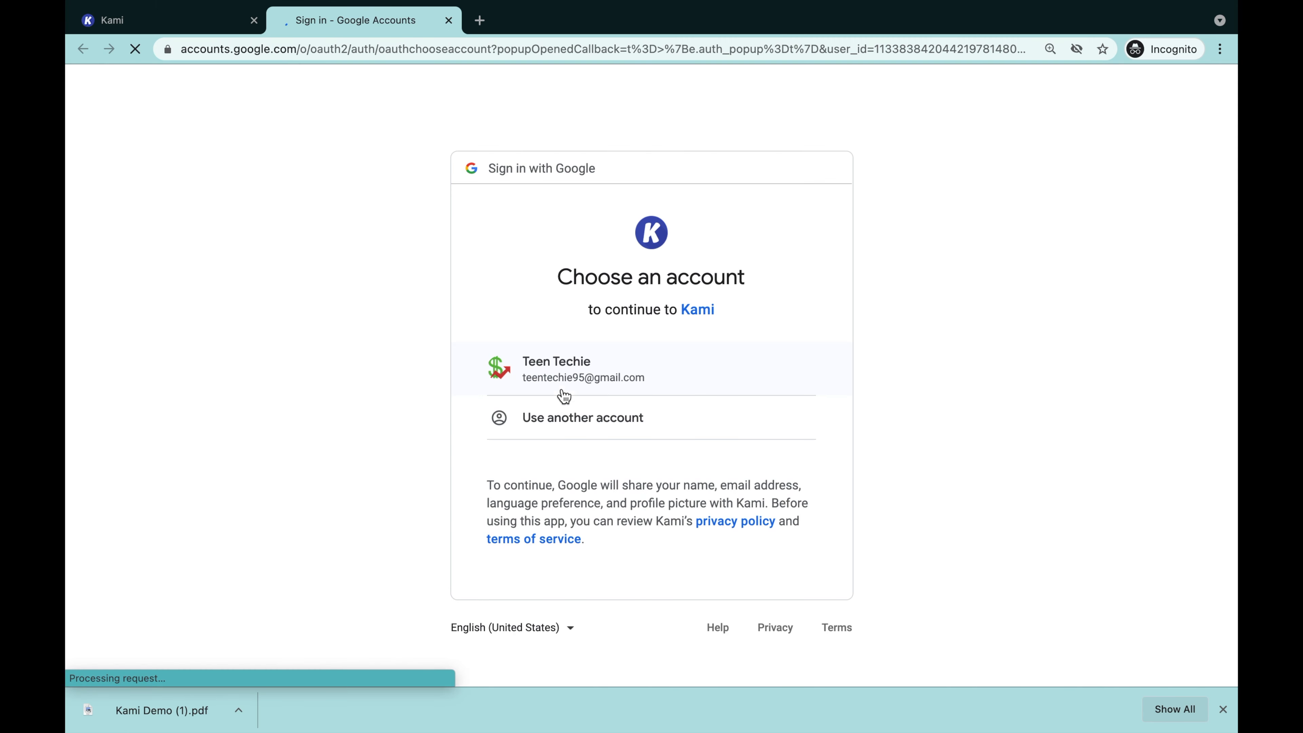
click(596, 377)
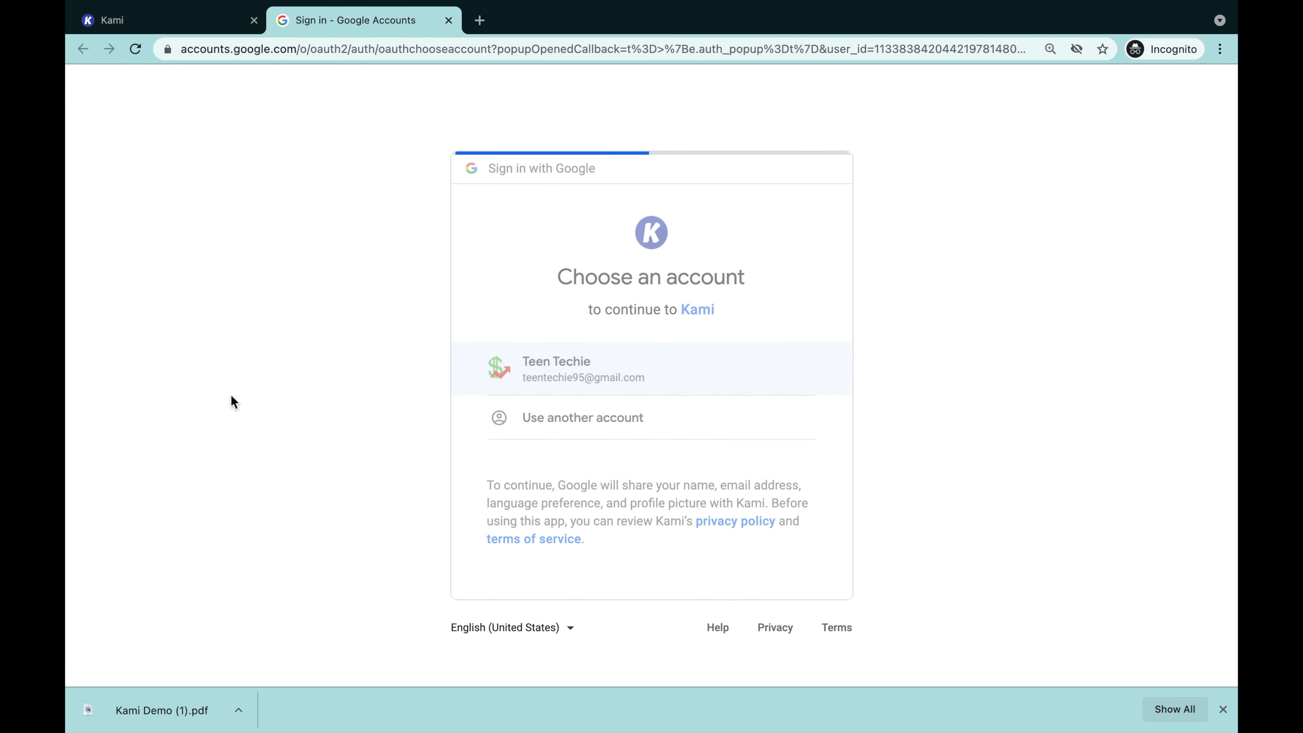
scroll(324, 397, down, 10)
click(713, 561)
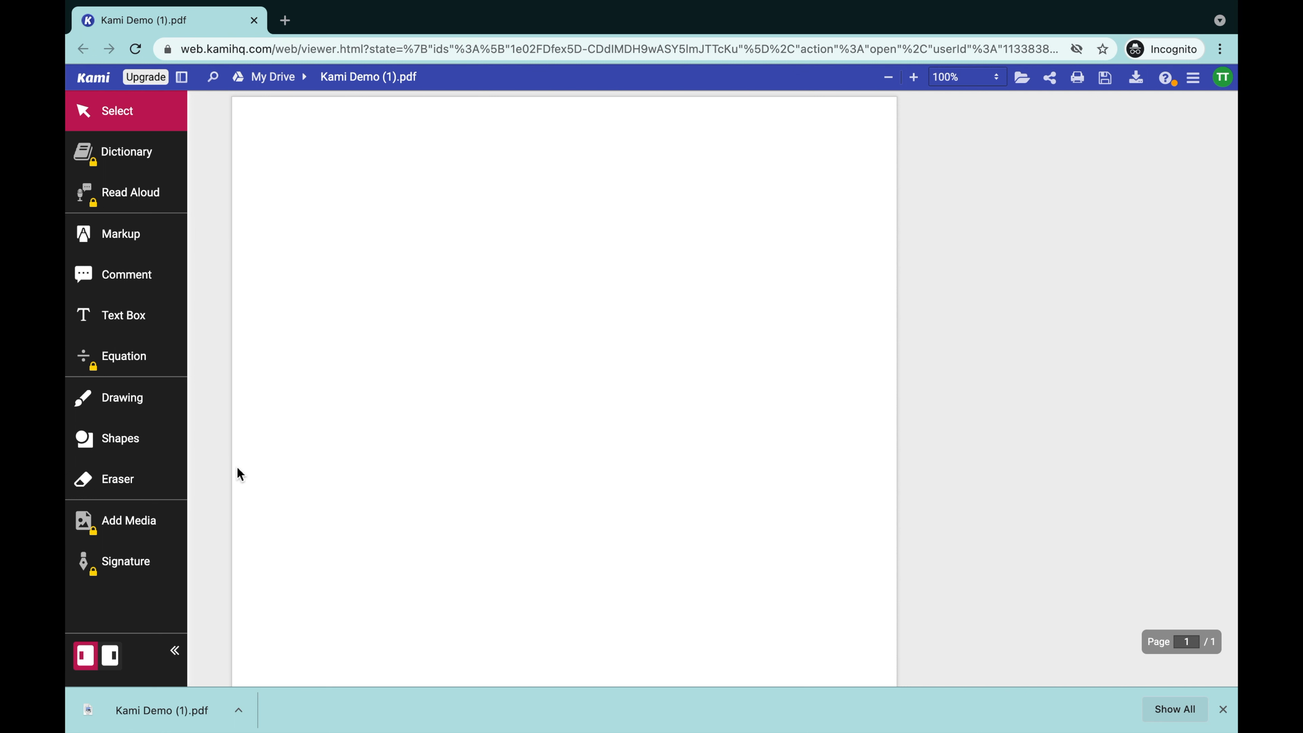
Step: Add a text box reading "teen techie" in blue at size 24 near the top of the page
key(t)
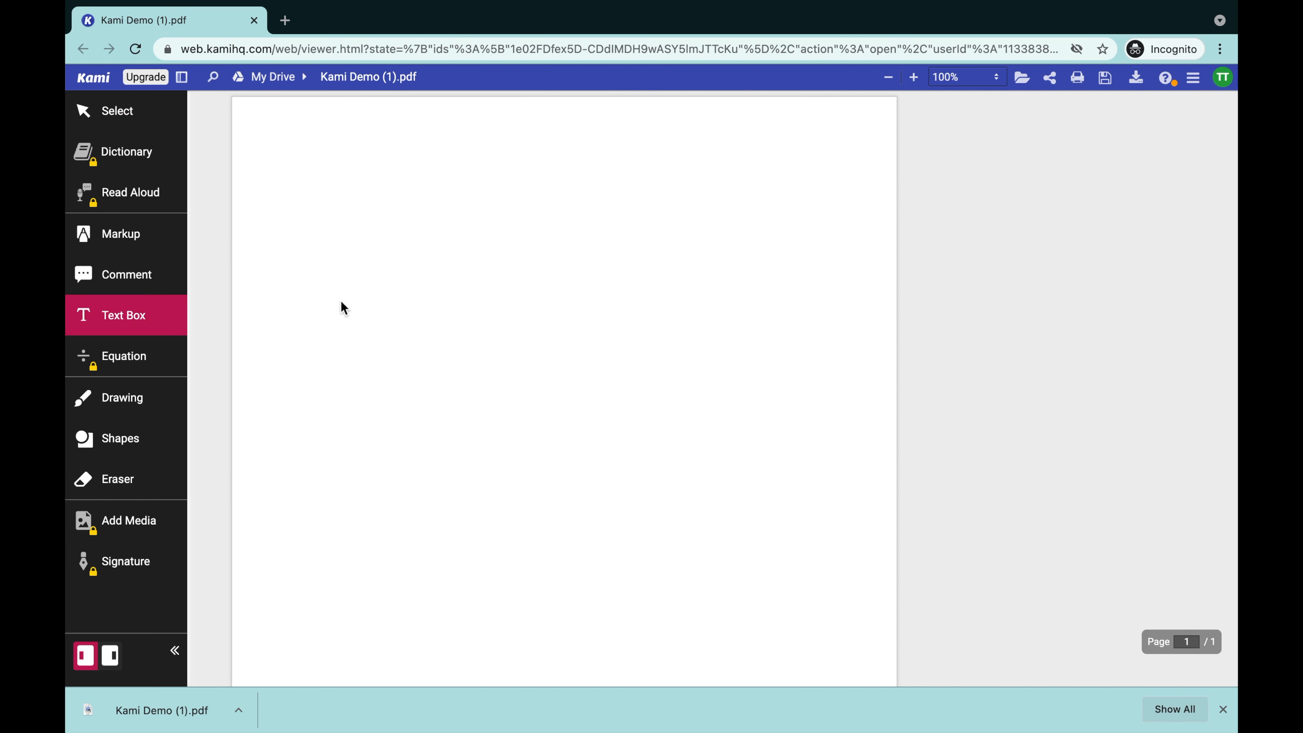
click(137, 328)
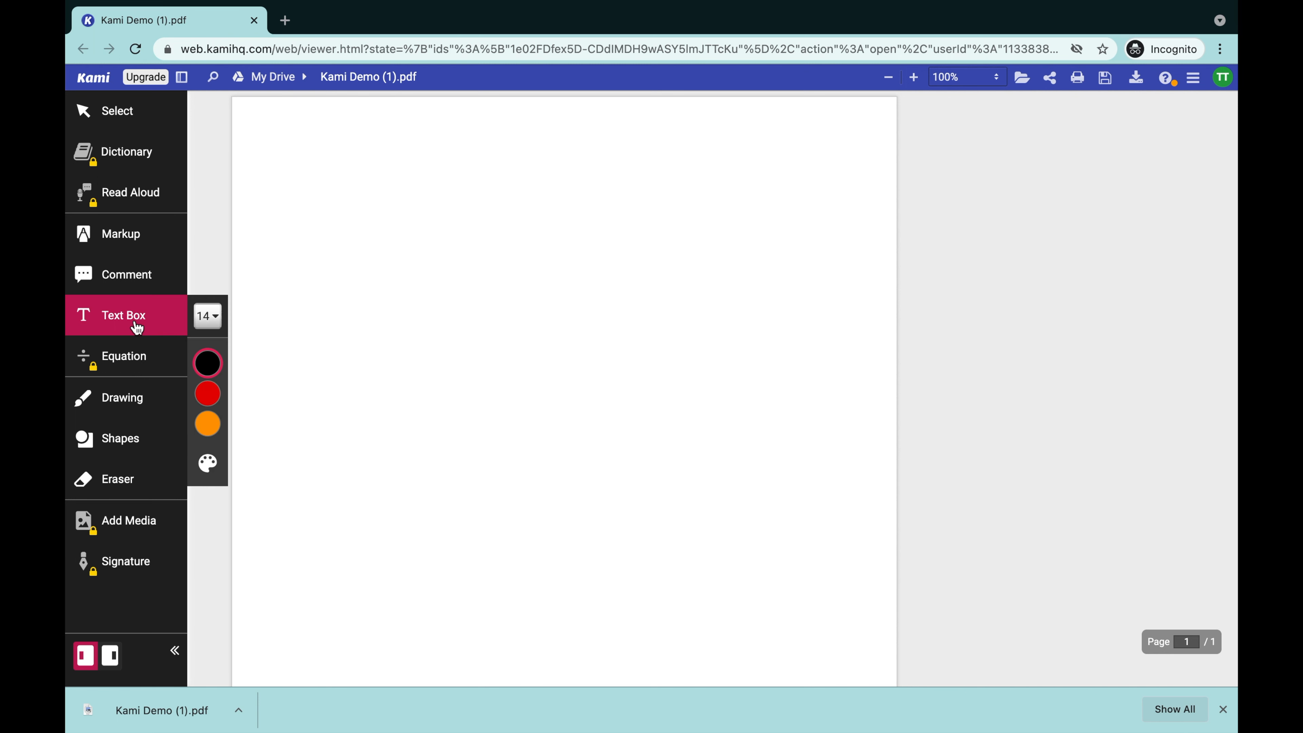
click(221, 318)
click(215, 338)
mouse_move(210, 363)
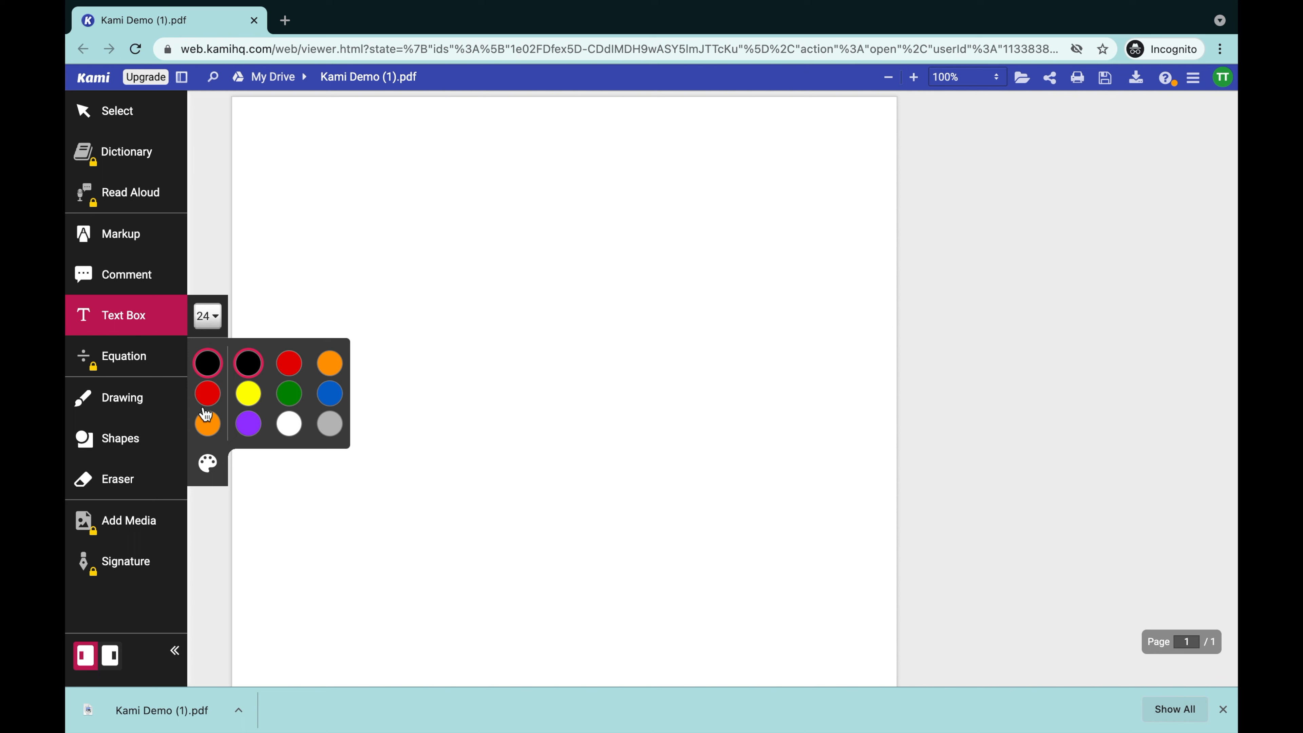
click(331, 396)
click(442, 210)
text(teen te chie)
key(BackSpace)
key(BackSpace)
key(BackSpace)
key(BackSpace)
key(BackSpace)
text(chie)
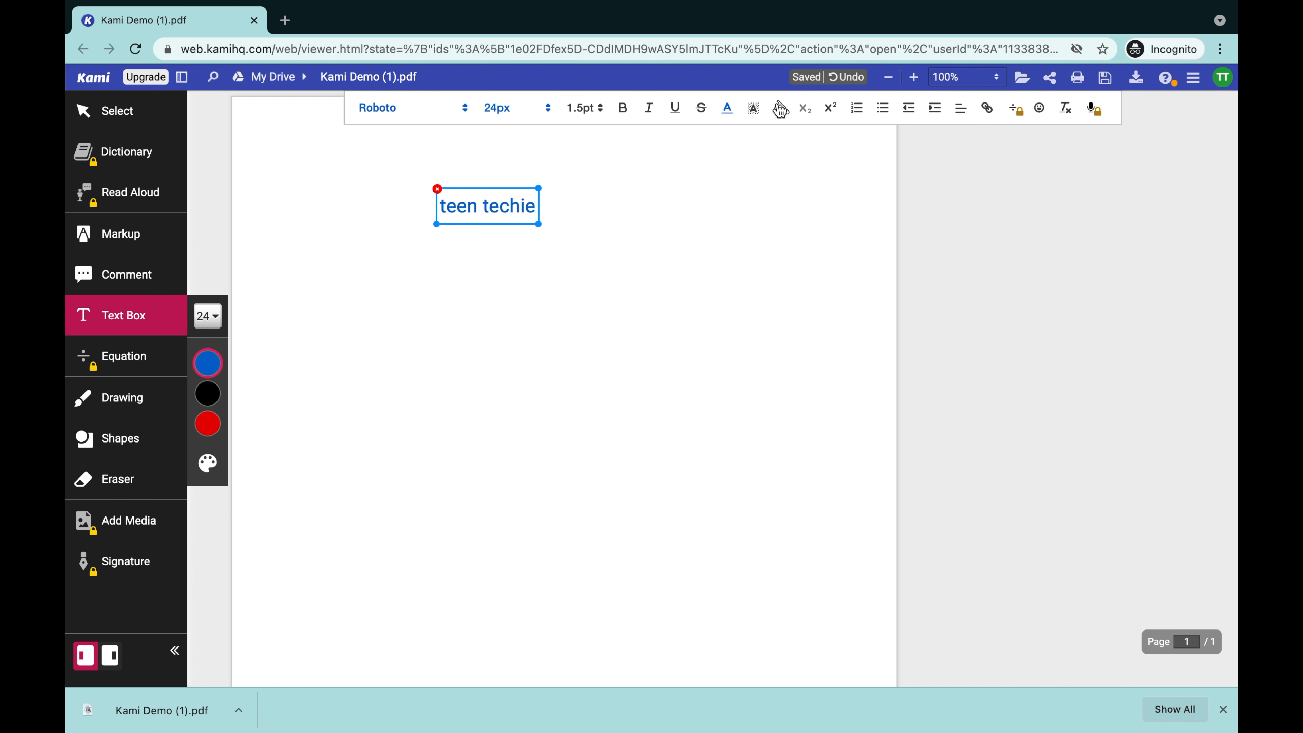
click(376, 528)
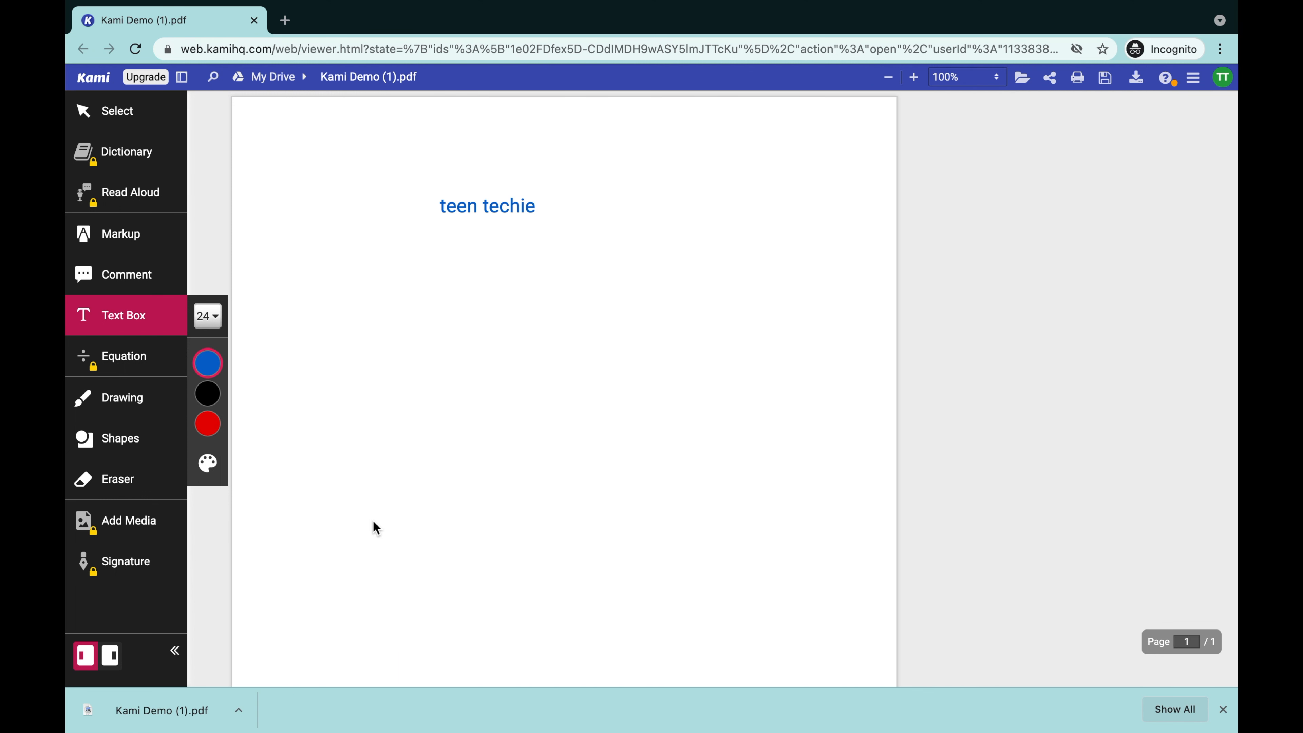
Step: Set up the Shapes tool for a circle with a line thickness of 8 and cyan as the colour
click(127, 447)
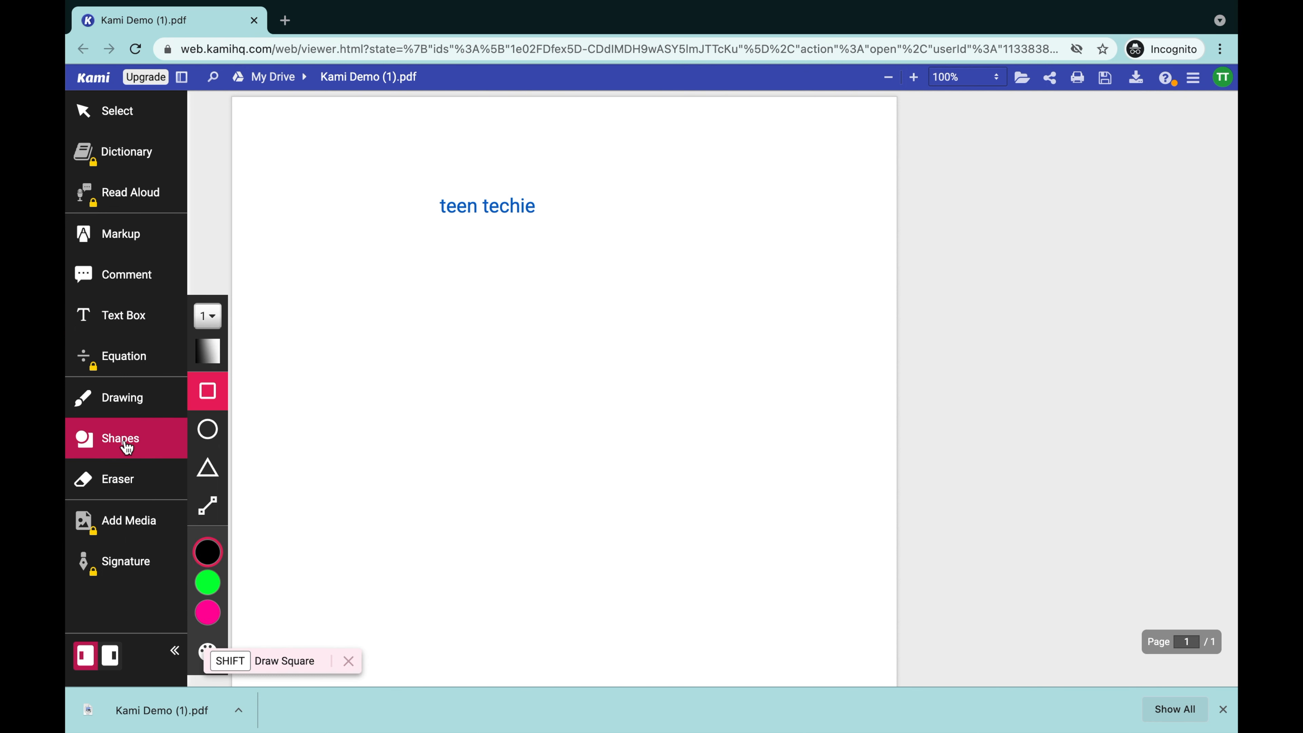
click(208, 430)
mouse_move(220, 523)
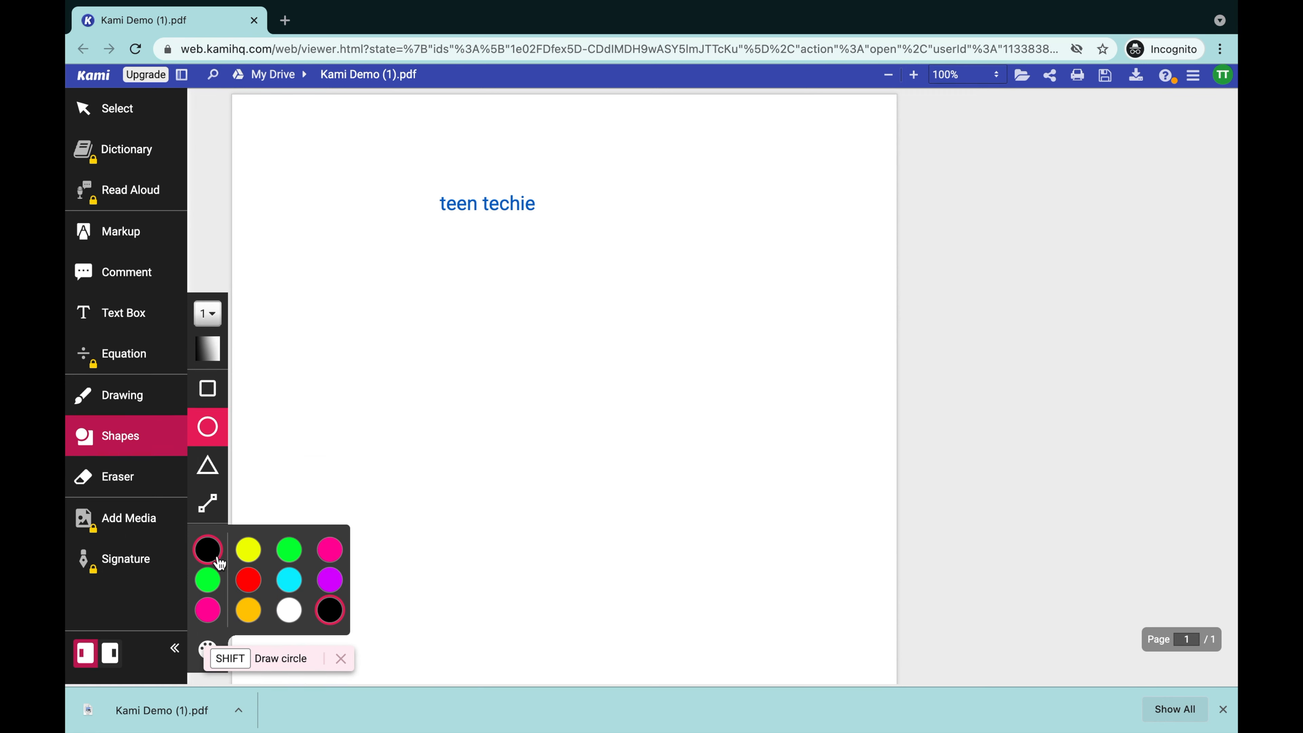
click(208, 314)
click(282, 515)
click(217, 360)
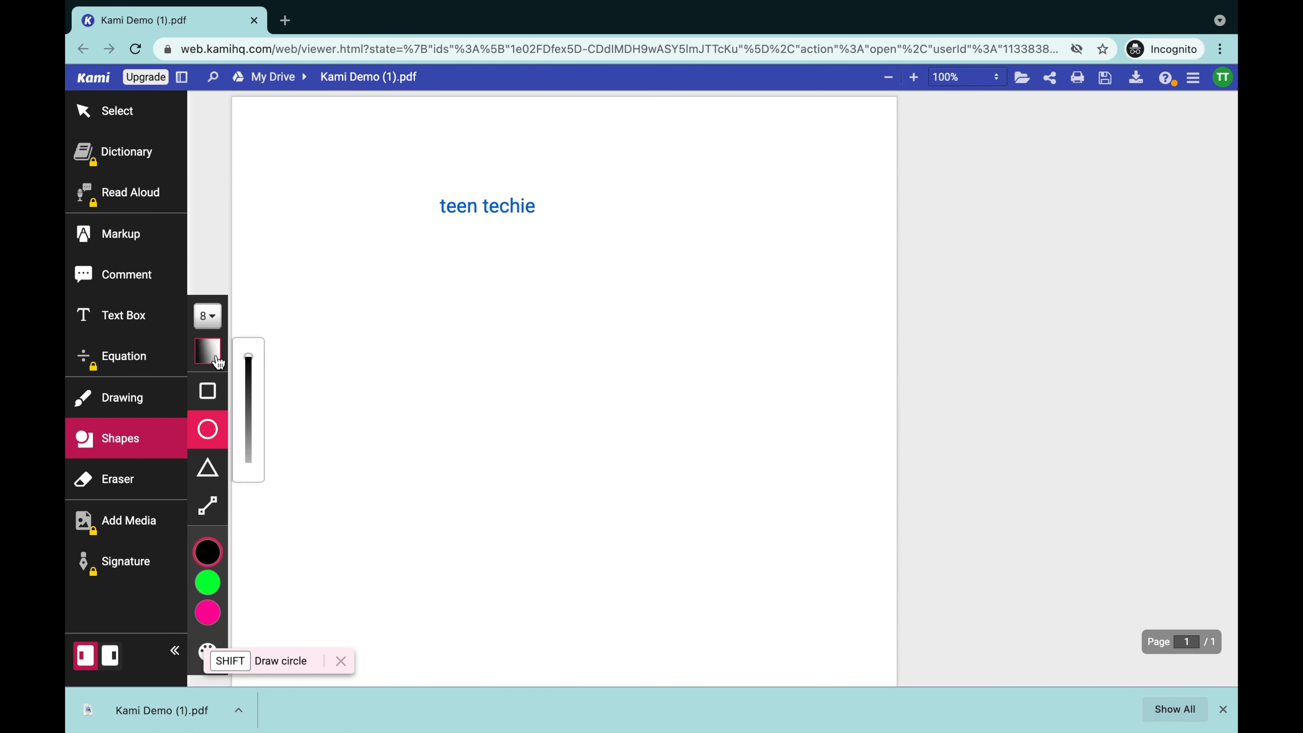
mouse_move(205, 549)
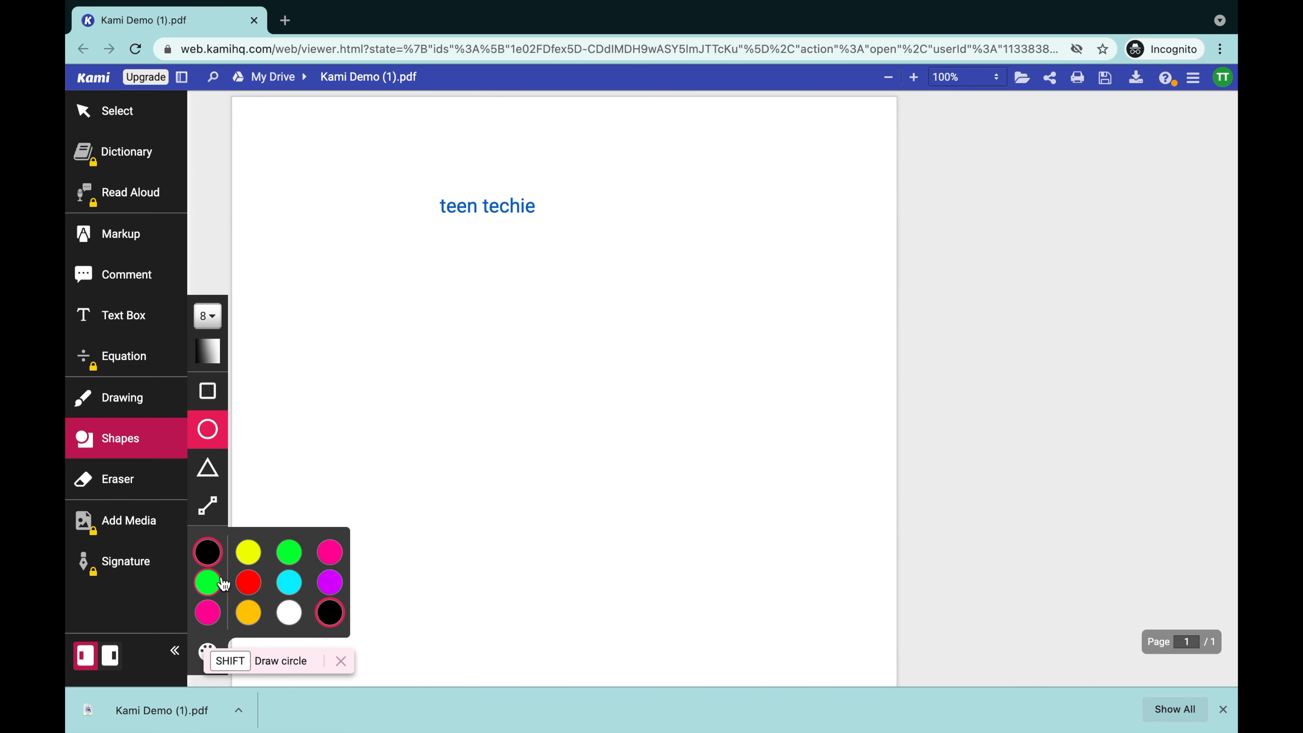
click(282, 587)
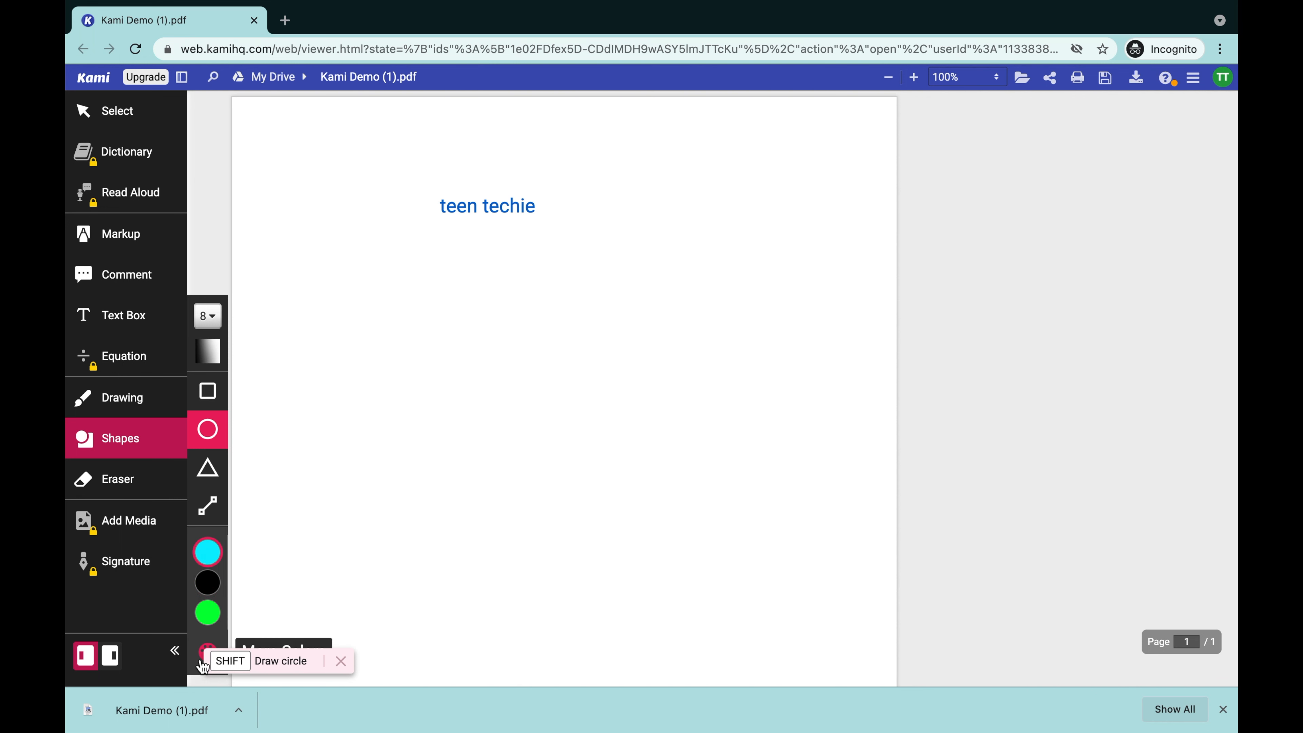
Step: Examine the swatches and the picker's hex colour code in the shape colour palette editor, saving the palette as it is
click(341, 661)
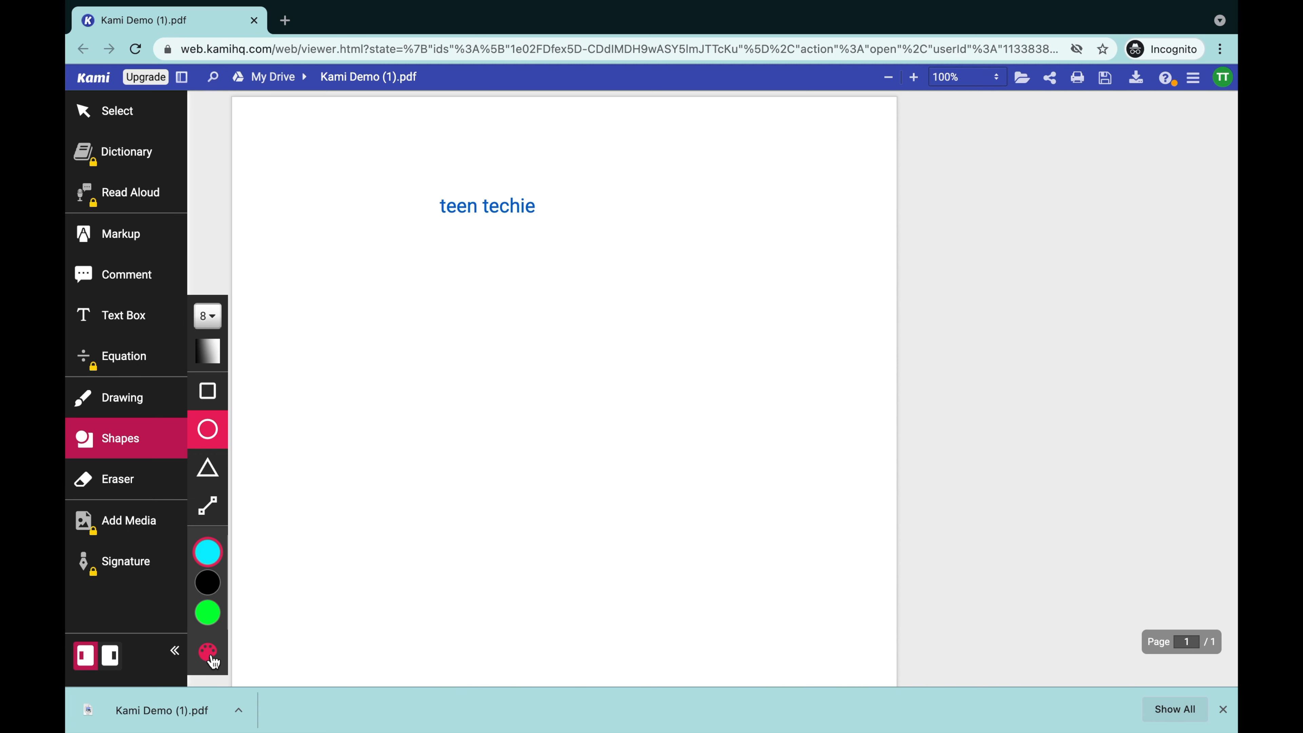
click(208, 652)
scroll(700, 383, down, 5)
scroll(701, 382, up, 5)
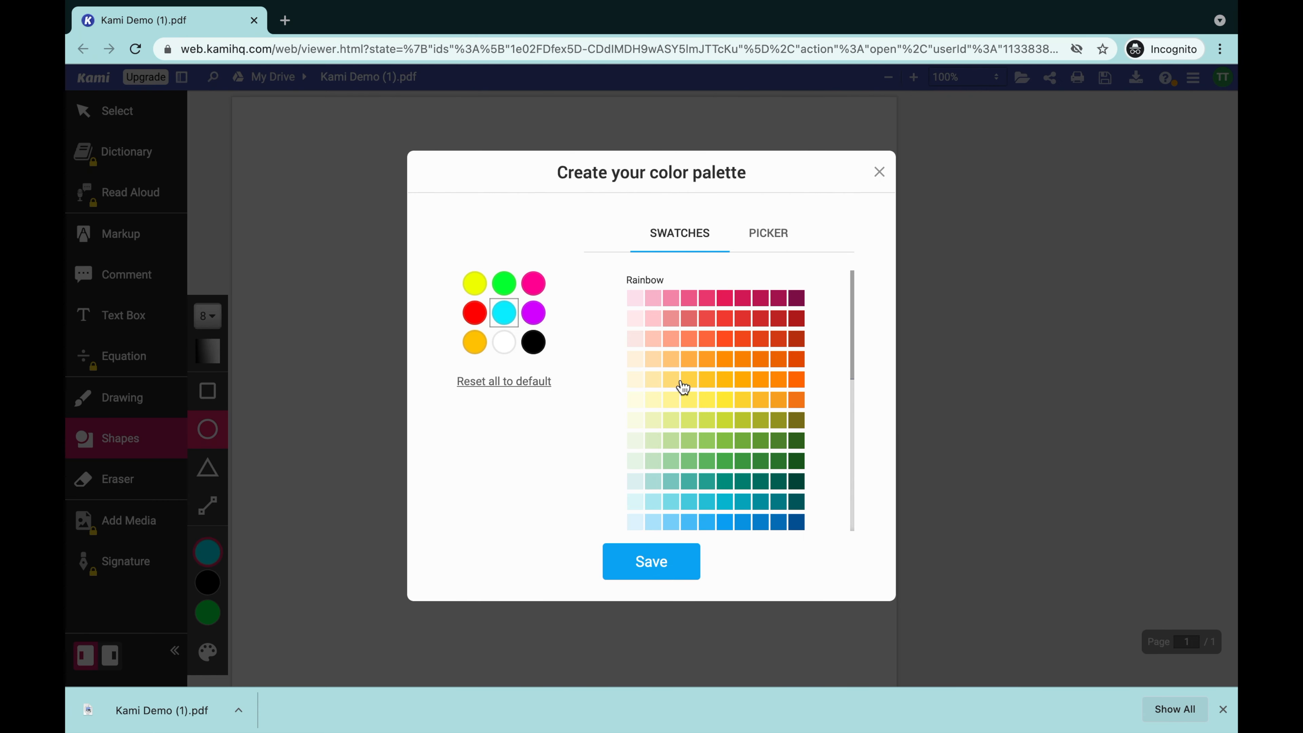
scroll(708, 382, down, 5)
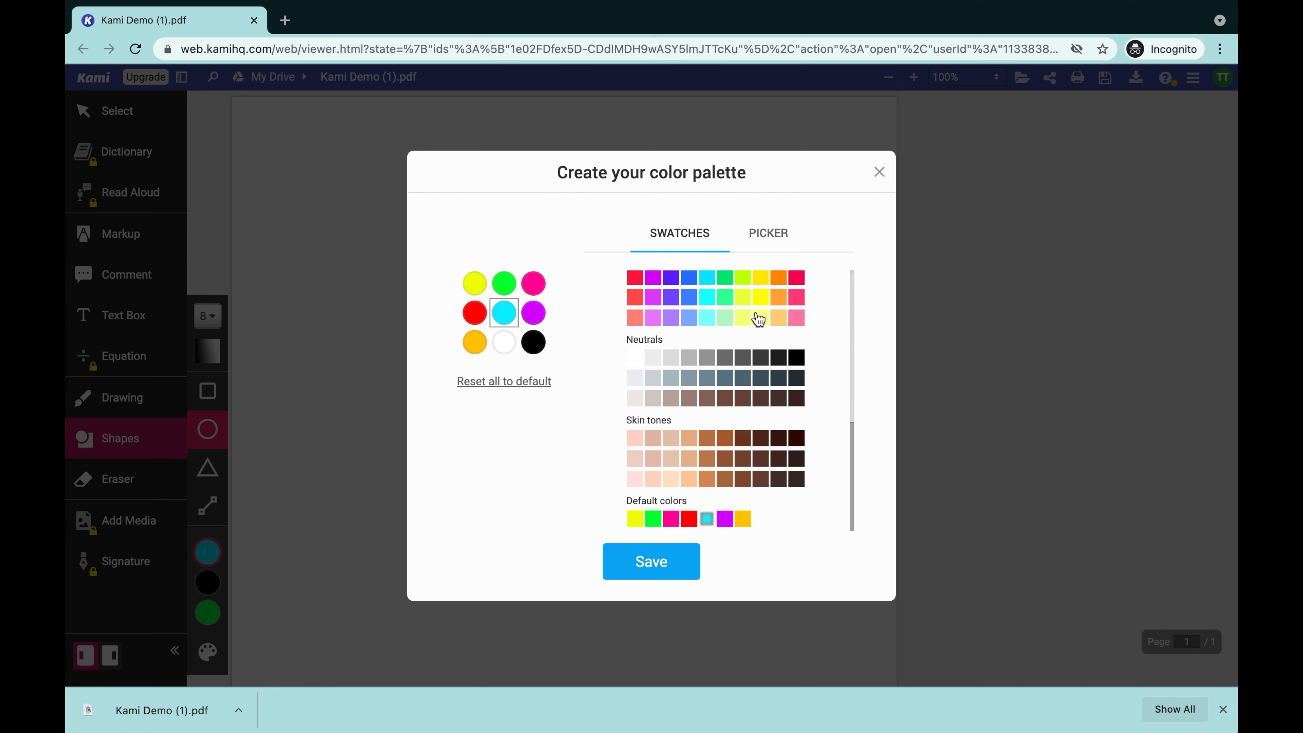
scroll(710, 327, up, 5)
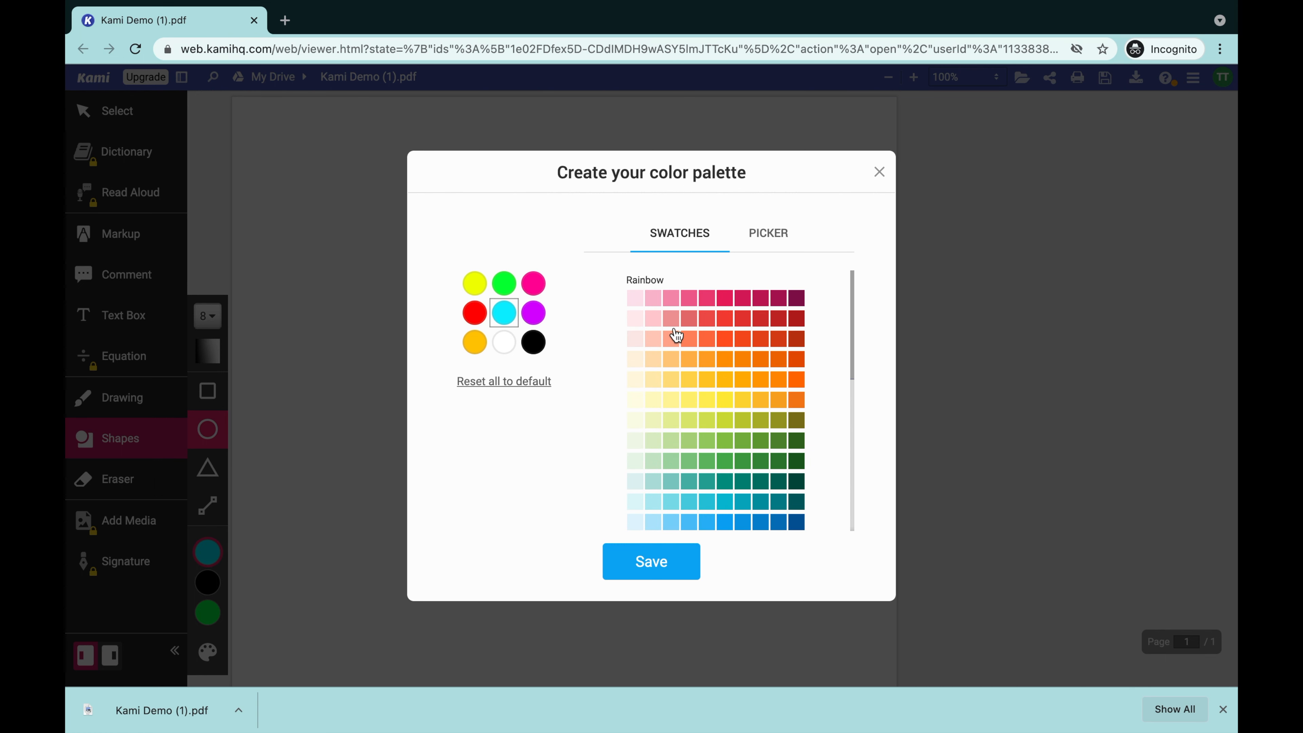
click(776, 229)
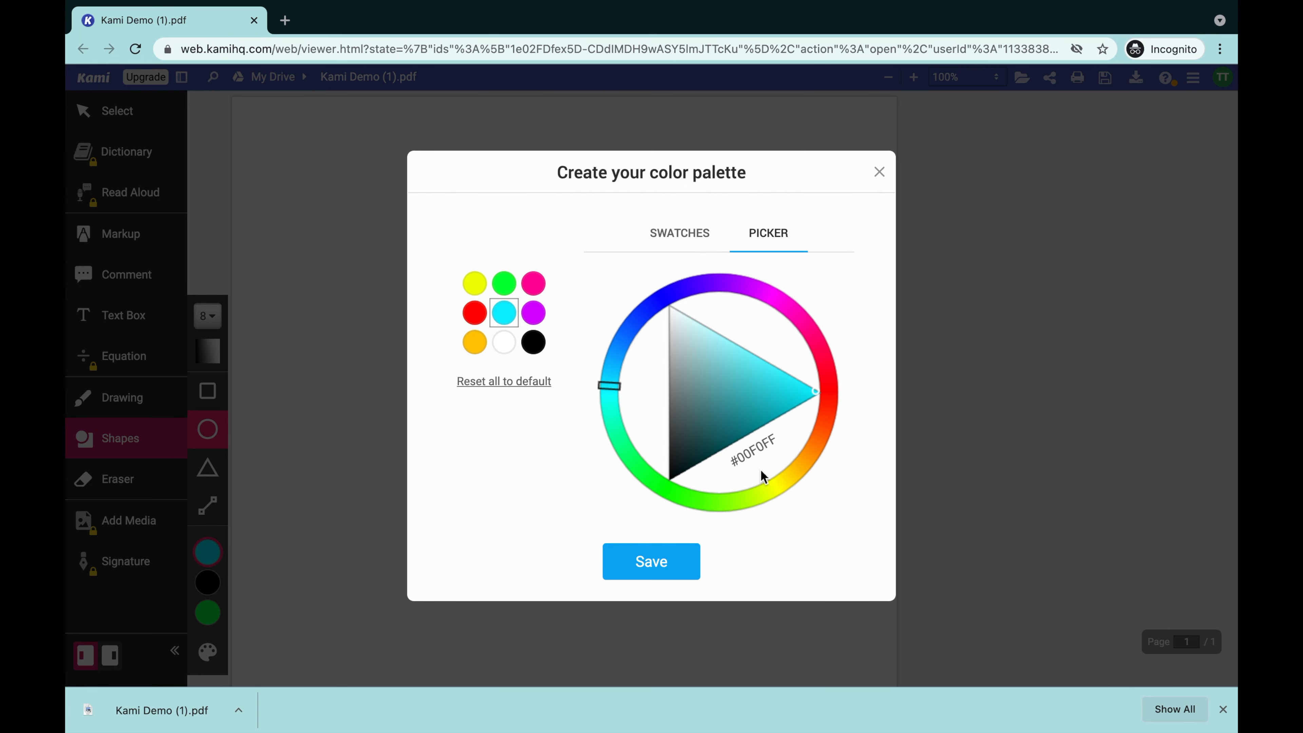
triple_click(754, 456)
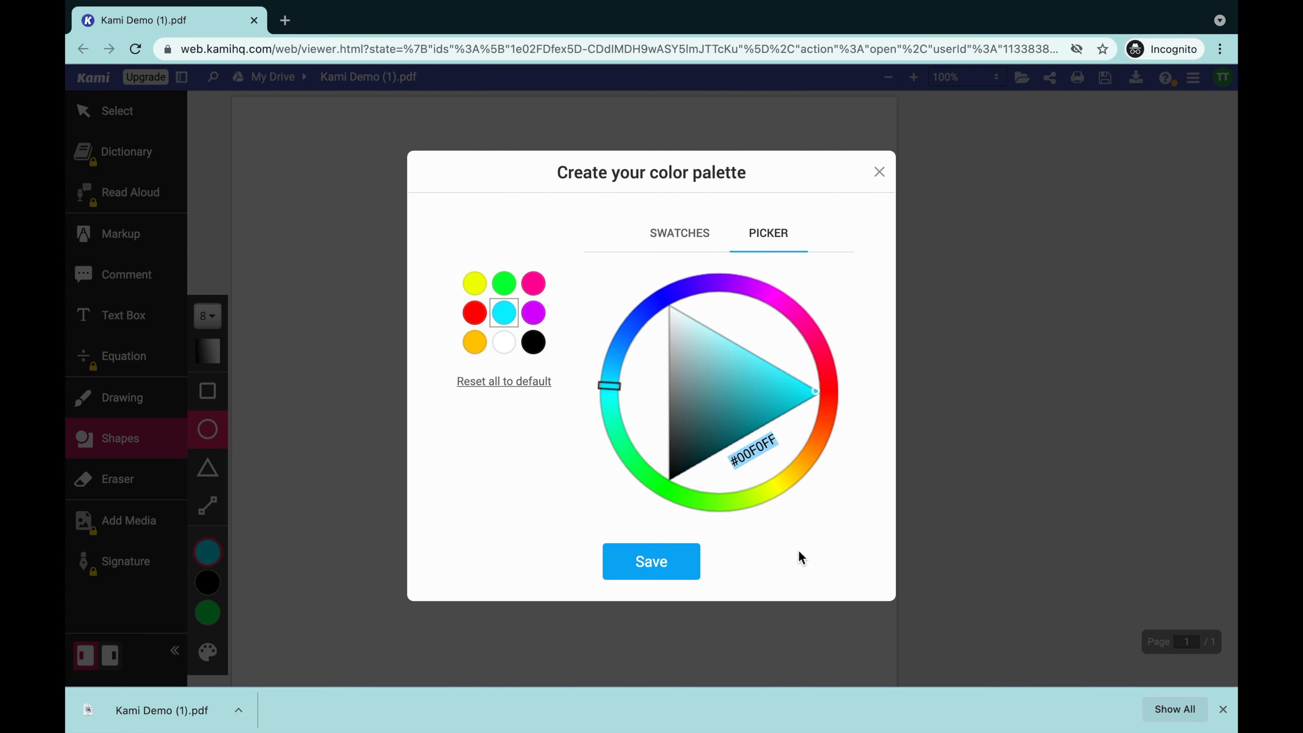
click(651, 561)
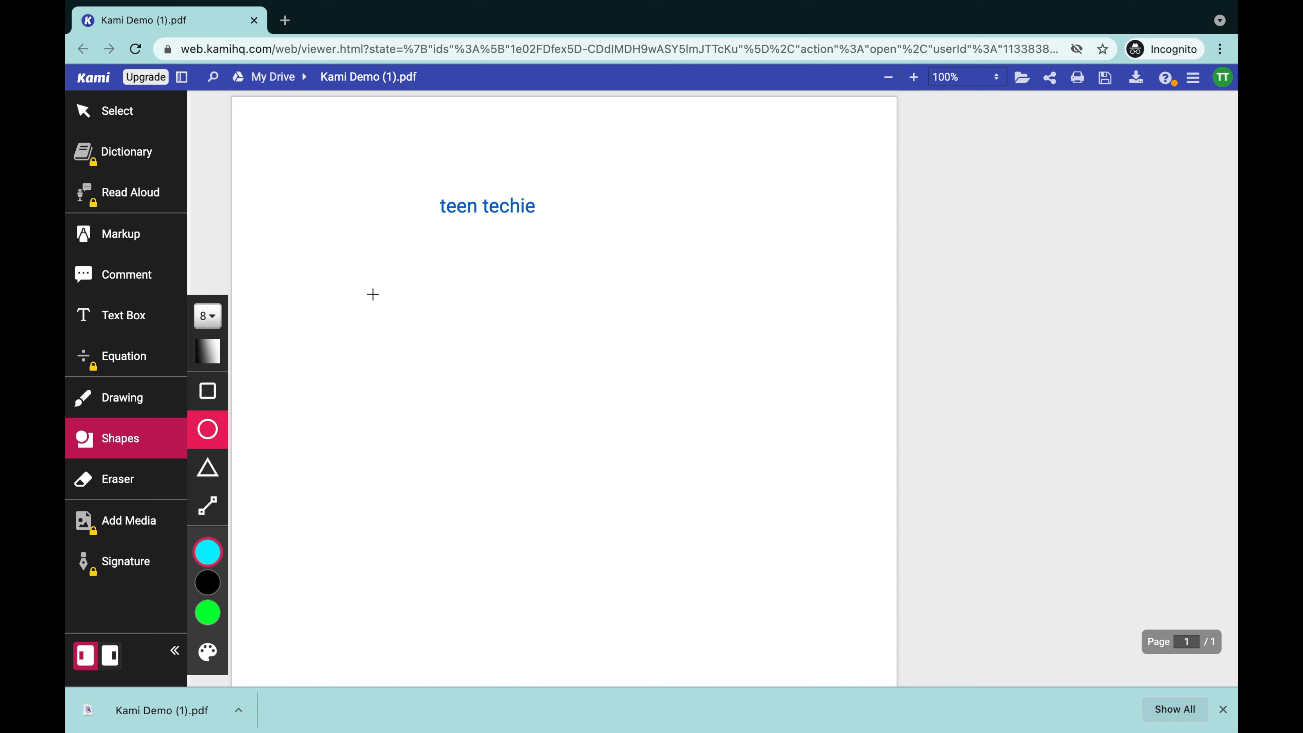
Step: Draw a cyan circle below the "teen techie" text, undoing the first attempt and drawing it again
drag(361, 276, 557, 450)
key(ctrl+z)
mouse_move(449, 320)
mouse_down()
mouse_move(616, 501)
mouse_move(486, 392)
mouse_move(650, 552)
mouse_move(585, 469)
mouse_move(523, 422)
mouse_move(568, 476)
mouse_up()
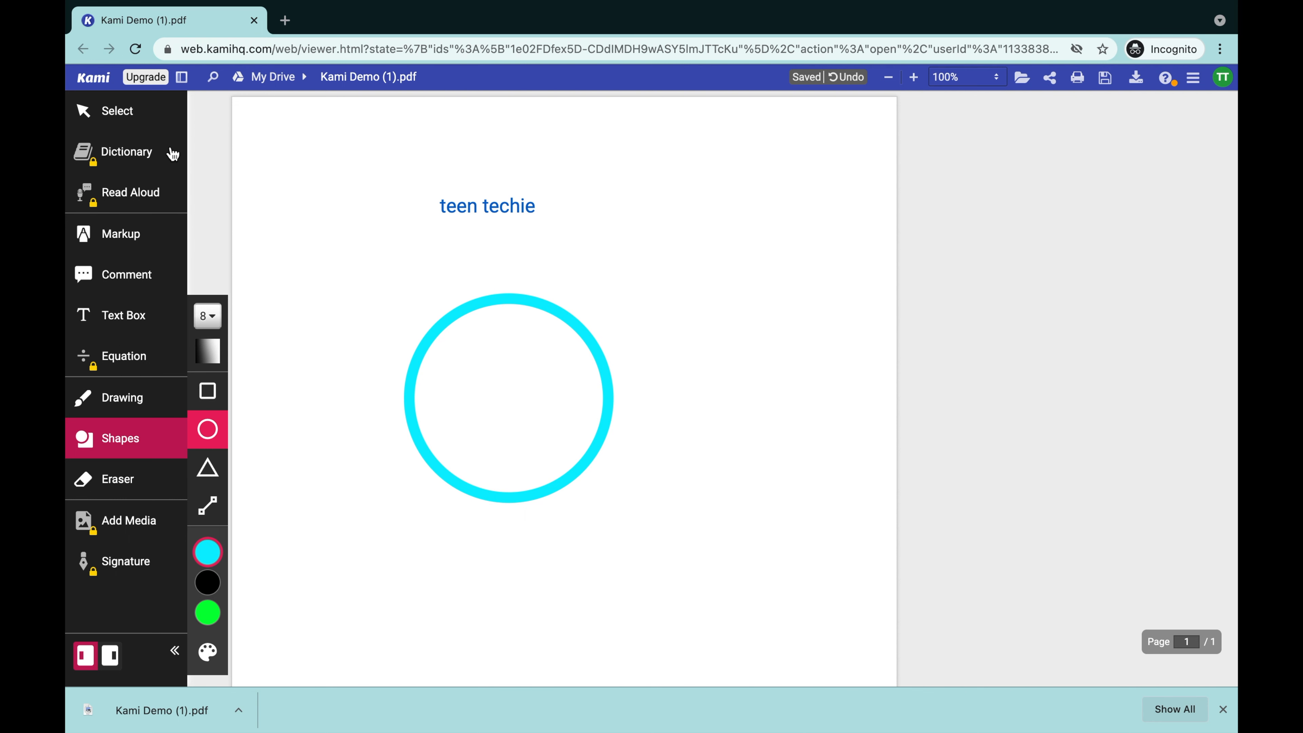
Step: Select the "teen techie" text box and try the dashed line style on the circle's outline
click(115, 112)
click(493, 201)
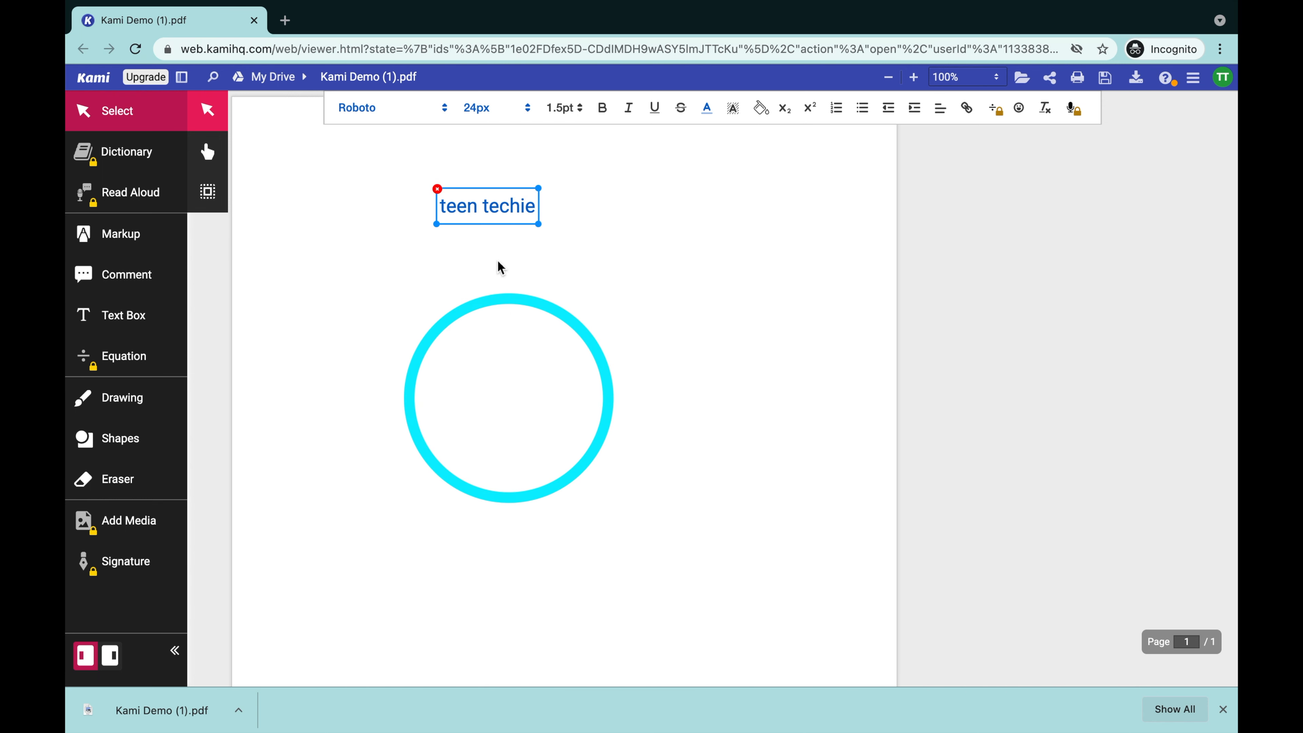
mouse_move(495, 303)
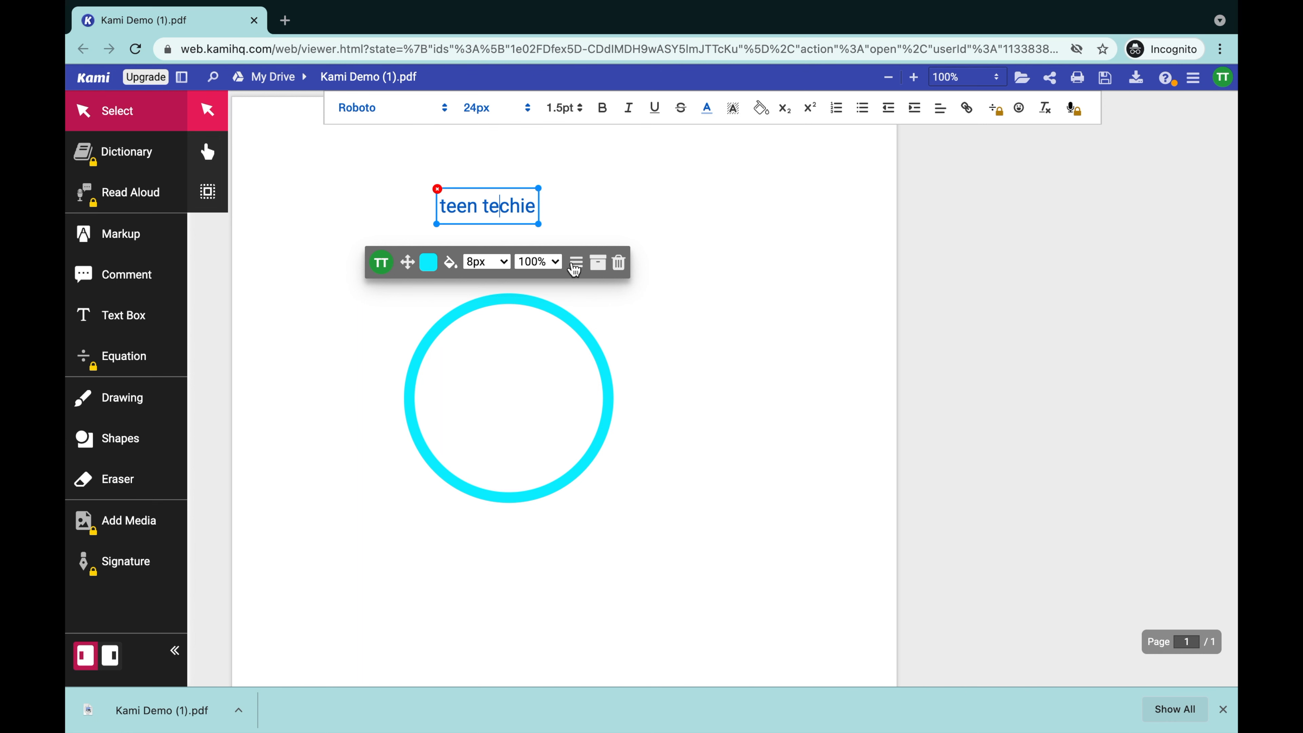
mouse_move(576, 269)
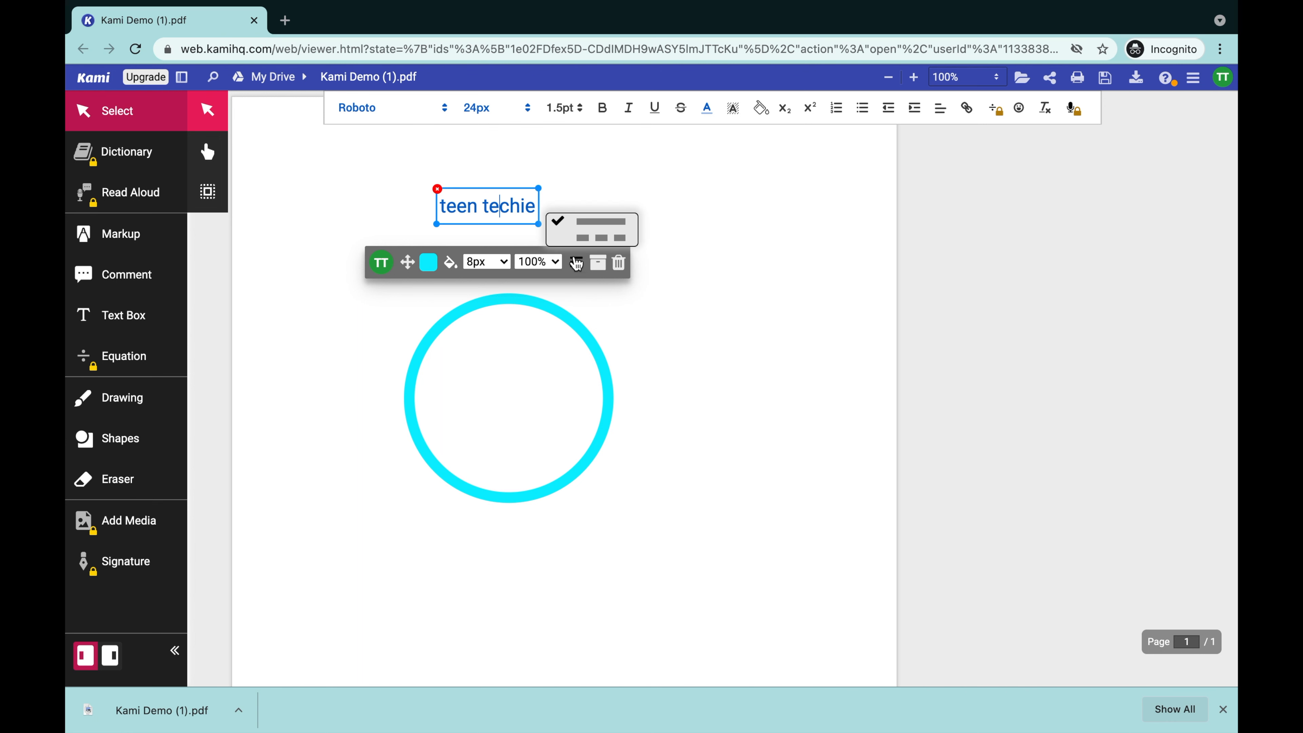
click(601, 239)
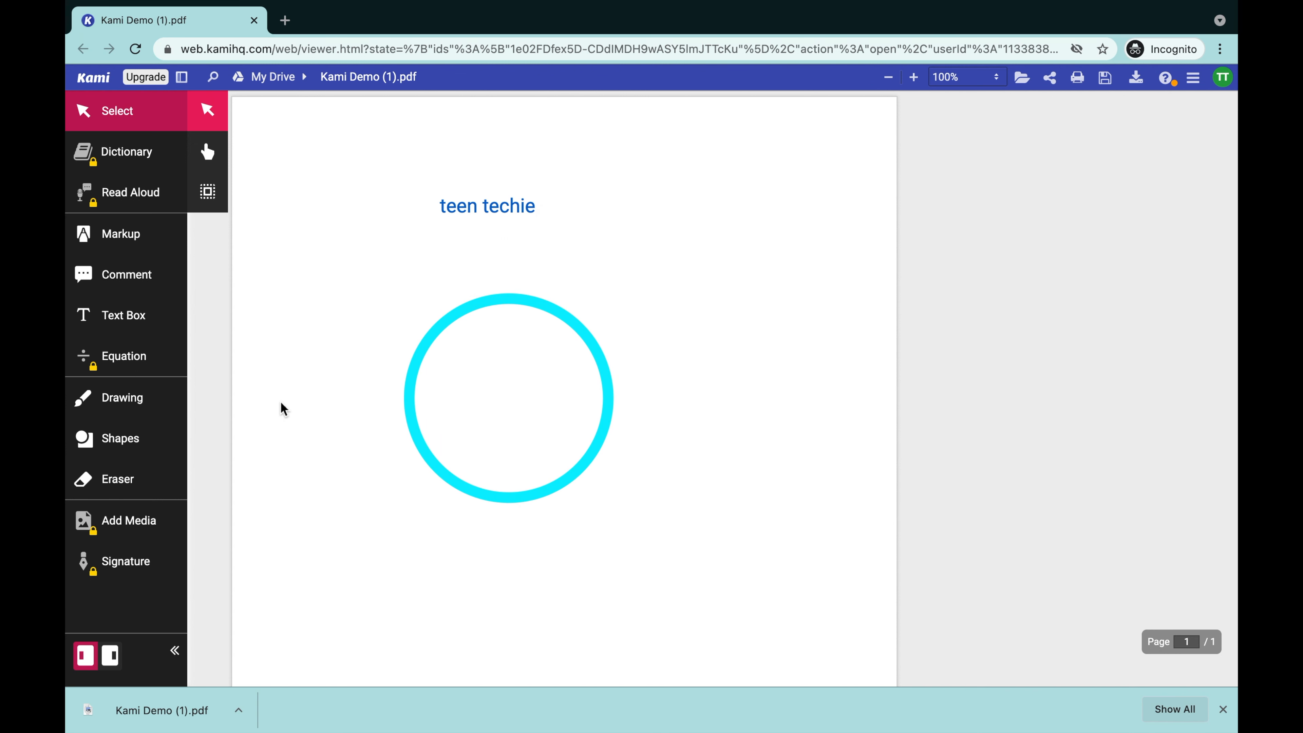
Step: Set up the Drawing tool with a line thickness of 4 and red as the colour
click(129, 398)
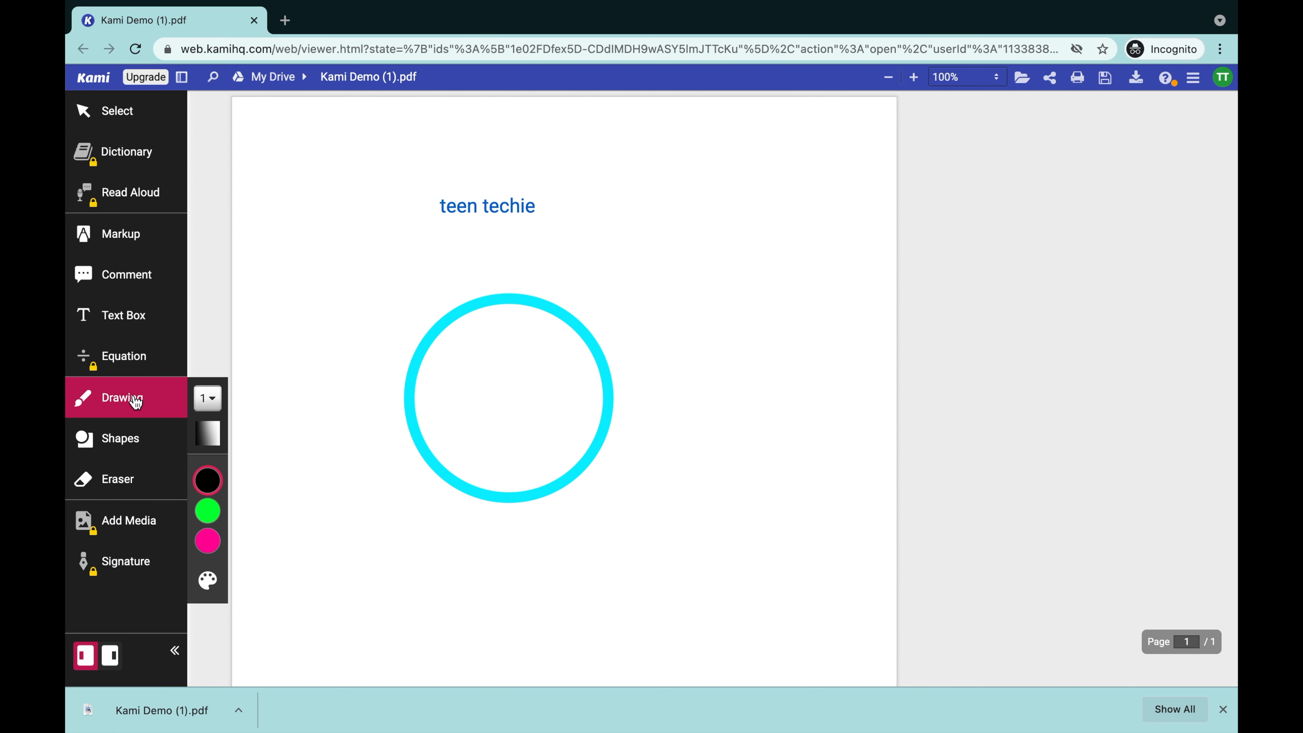
click(208, 398)
click(280, 529)
mouse_move(207, 483)
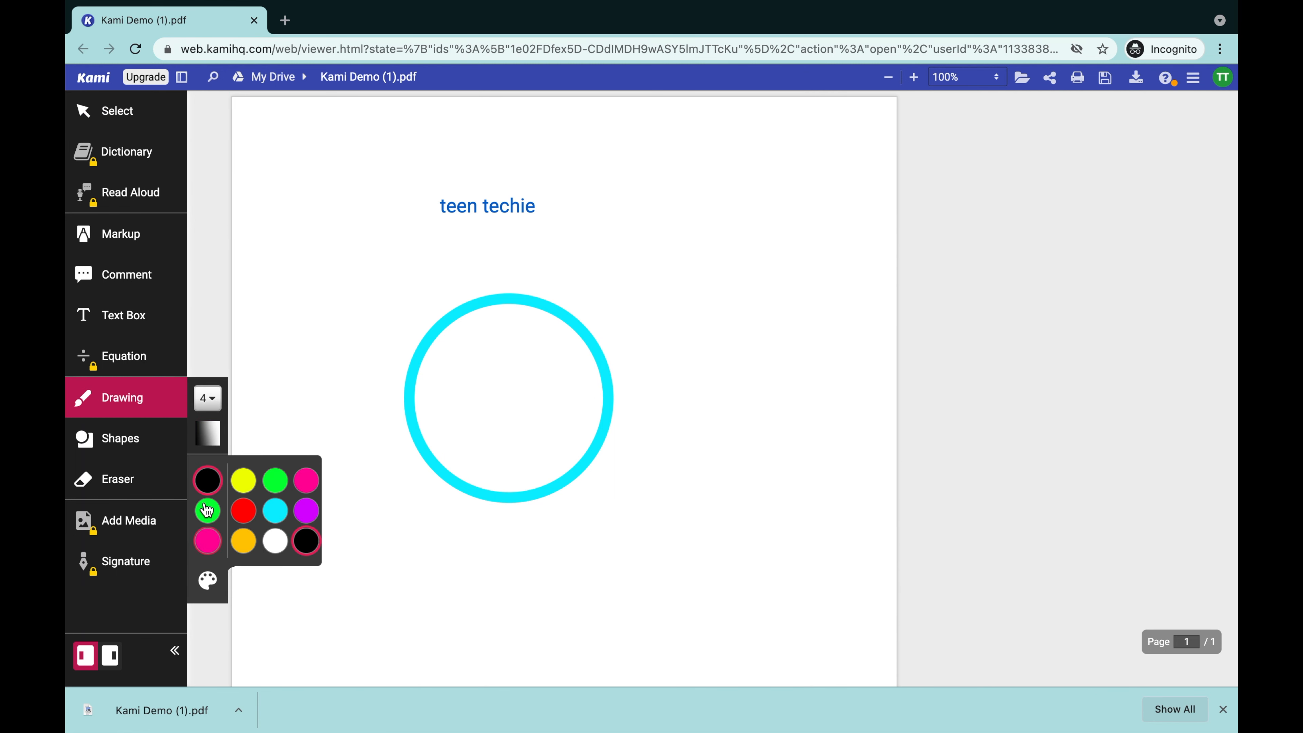
click(248, 510)
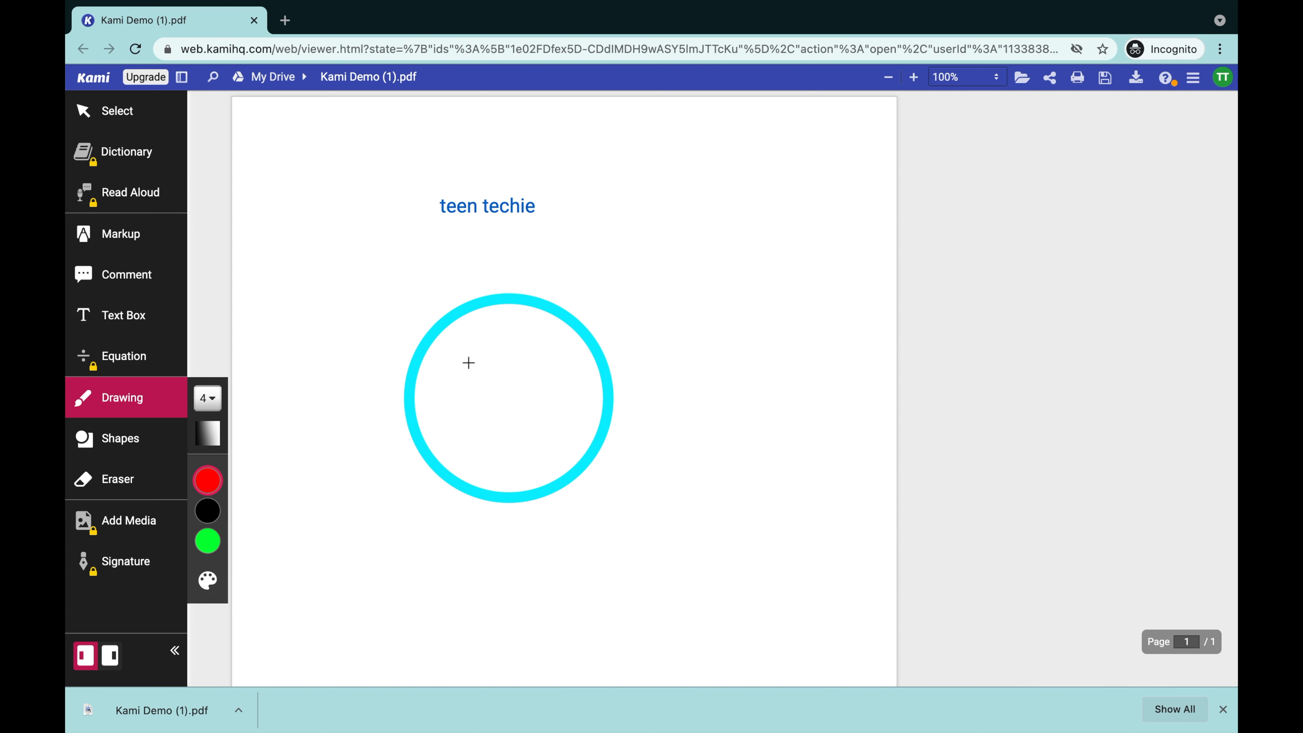
Step: Handwrite the letters "YT" in red on the page below the cyan circle
drag(382, 553, 401, 579)
drag(410, 553, 389, 608)
drag(425, 557, 461, 557)
drag(439, 559, 443, 608)
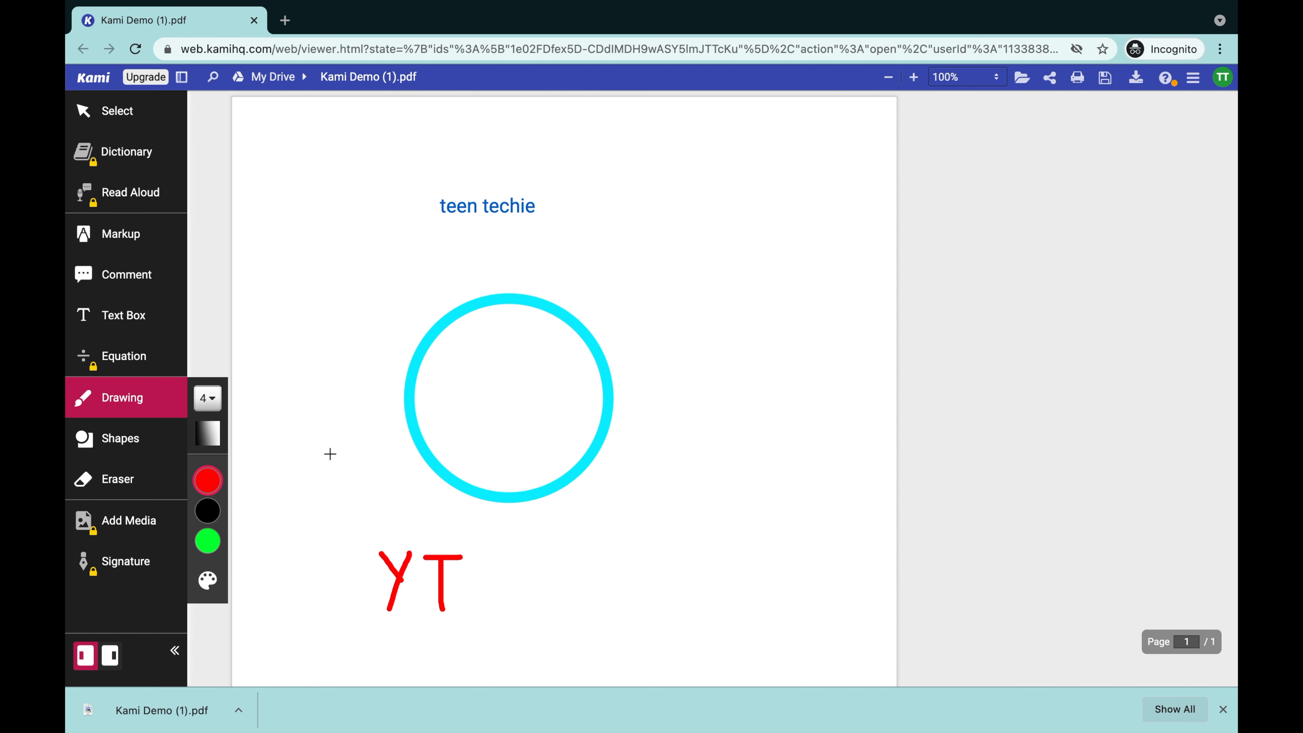
Step: Erase the red handwritten "YT" below the circle and return to the Select tool
click(99, 490)
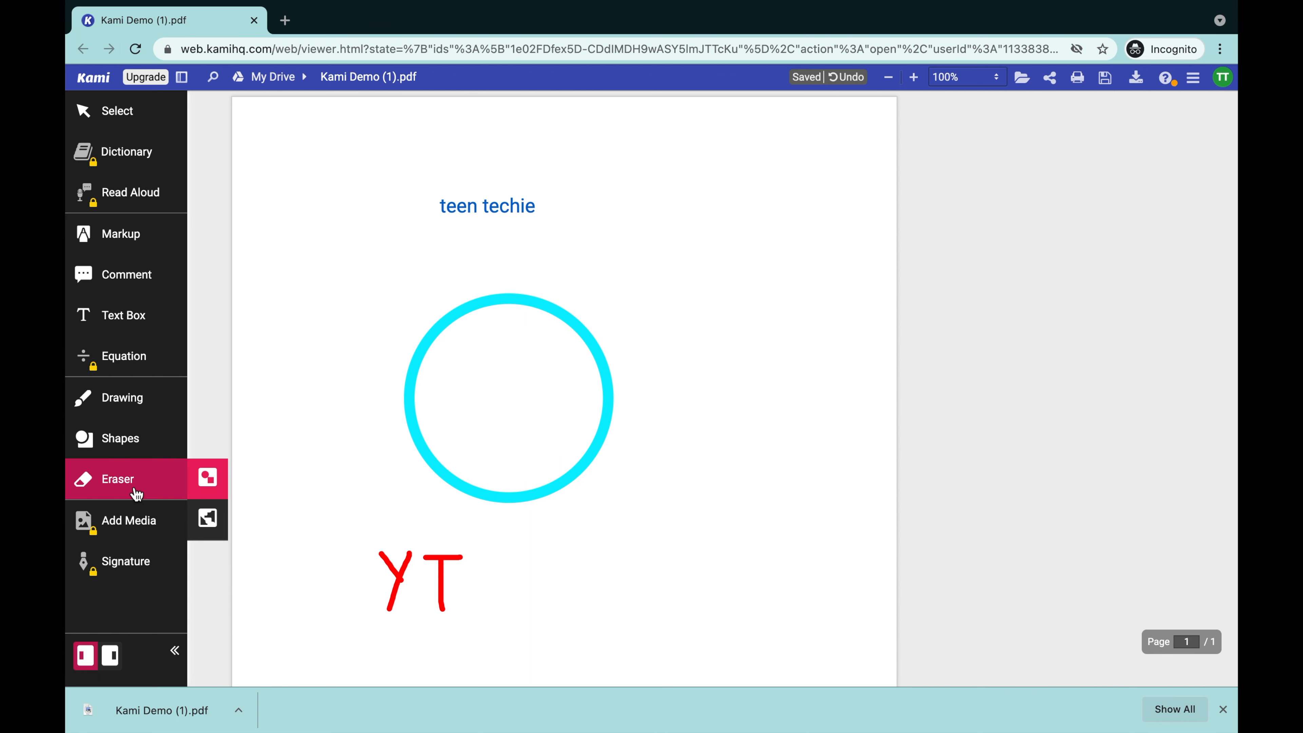
click(211, 524)
mouse_move(380, 527)
mouse_down()
mouse_move(430, 611)
mouse_move(340, 547)
mouse_move(426, 547)
mouse_move(531, 641)
mouse_up()
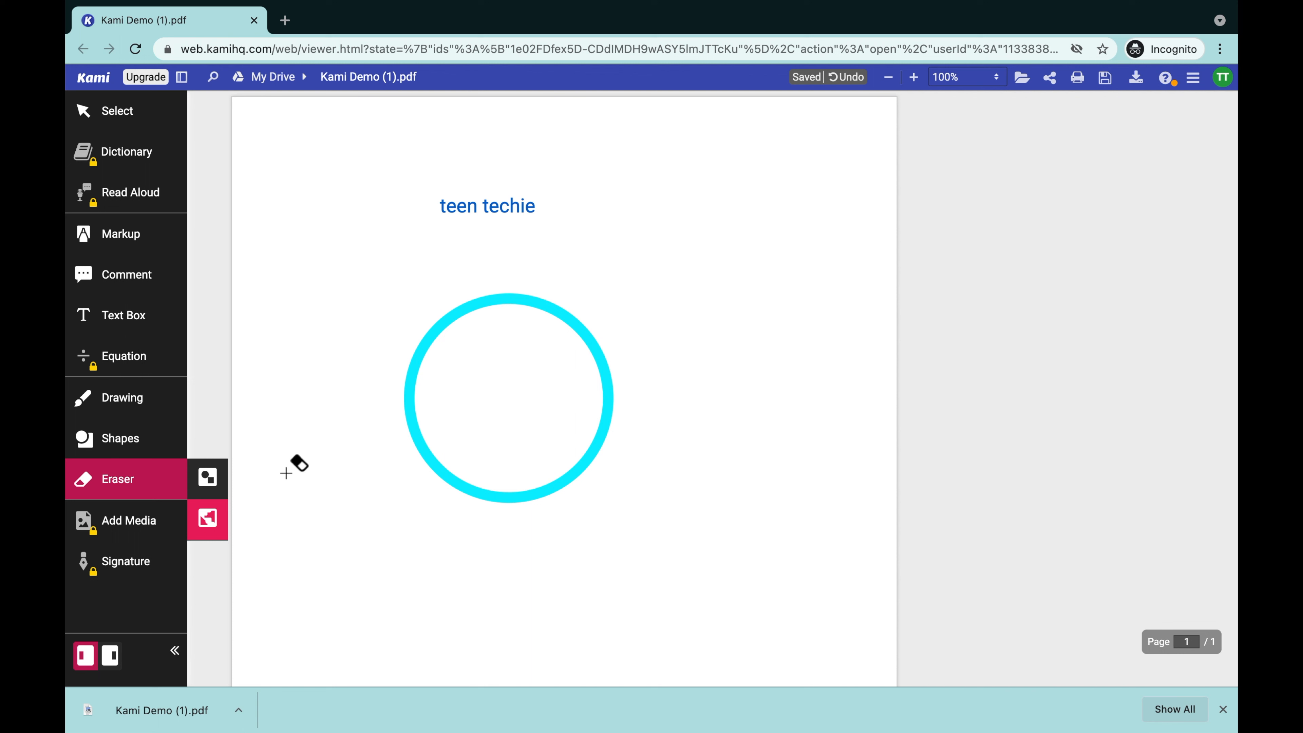
key(Escape)
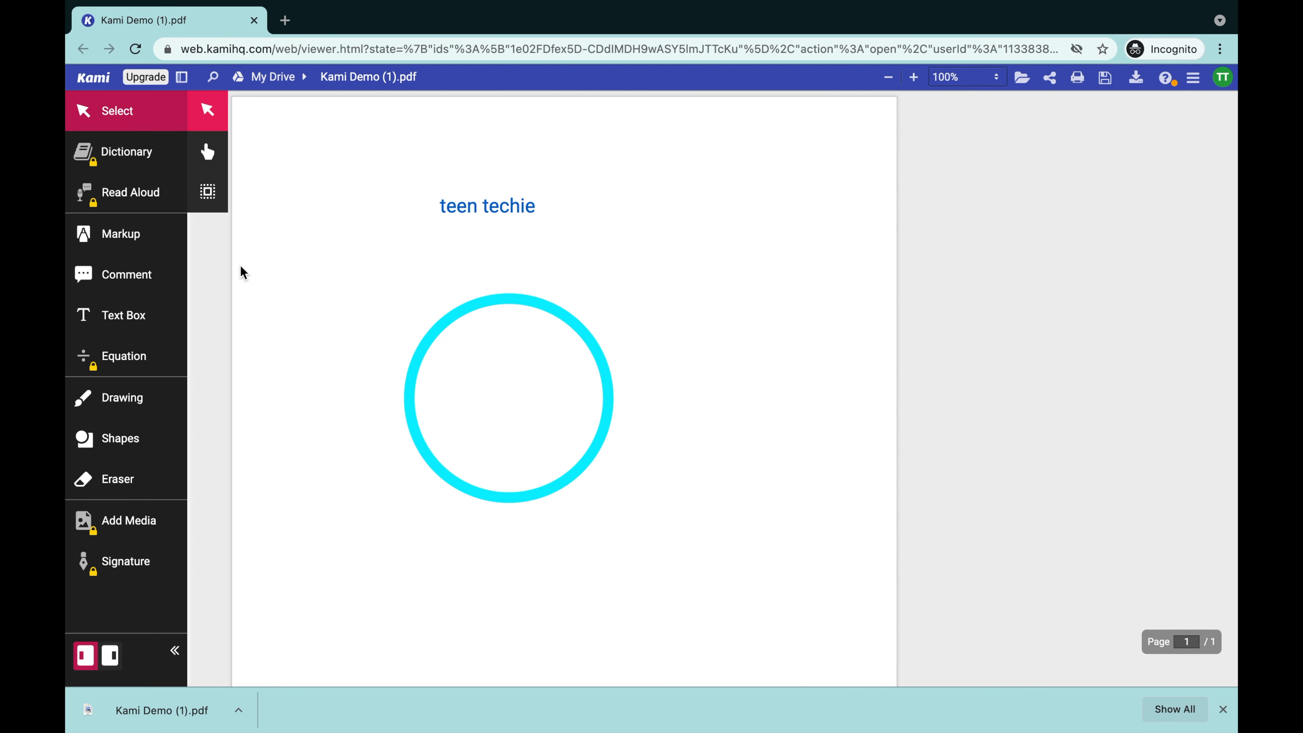
Step: Cover the "teen techie" text with a yellow box highlight, select the text box and undo the highlight
click(102, 242)
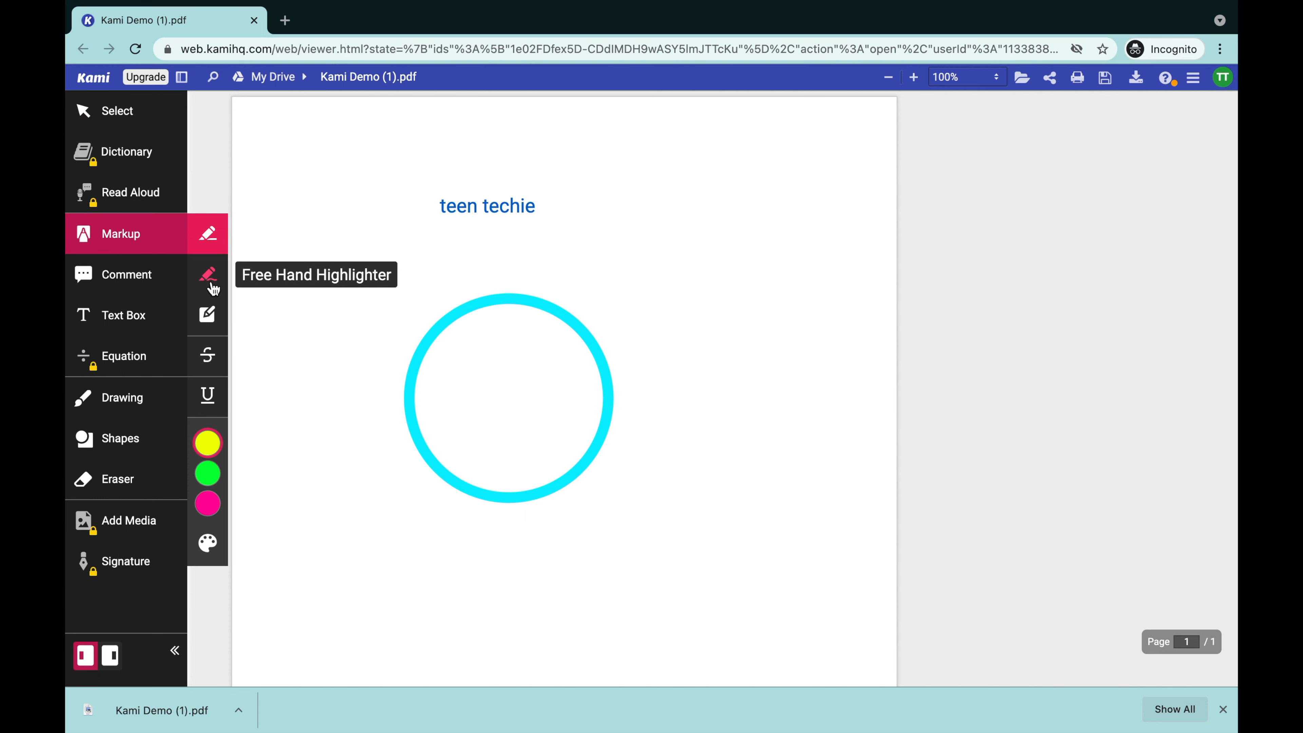
click(208, 321)
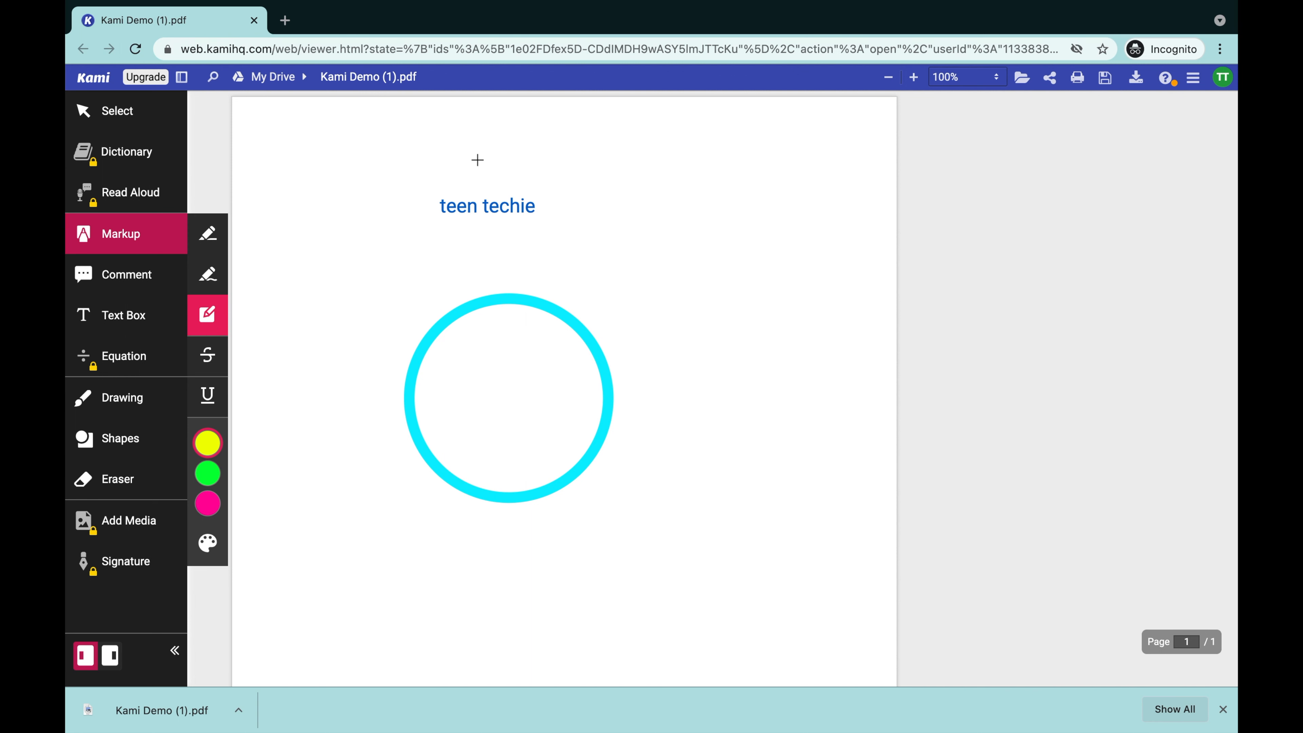
drag(437, 194, 543, 219)
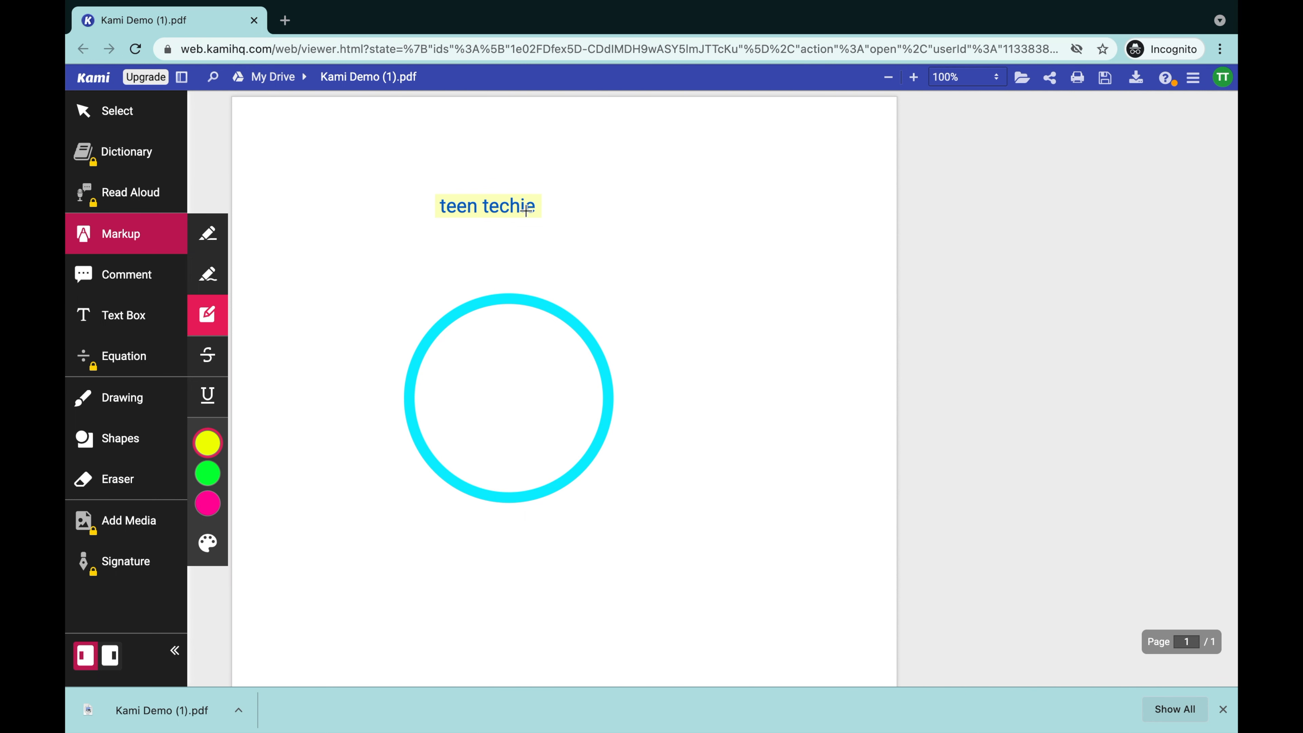
click(118, 111)
click(513, 226)
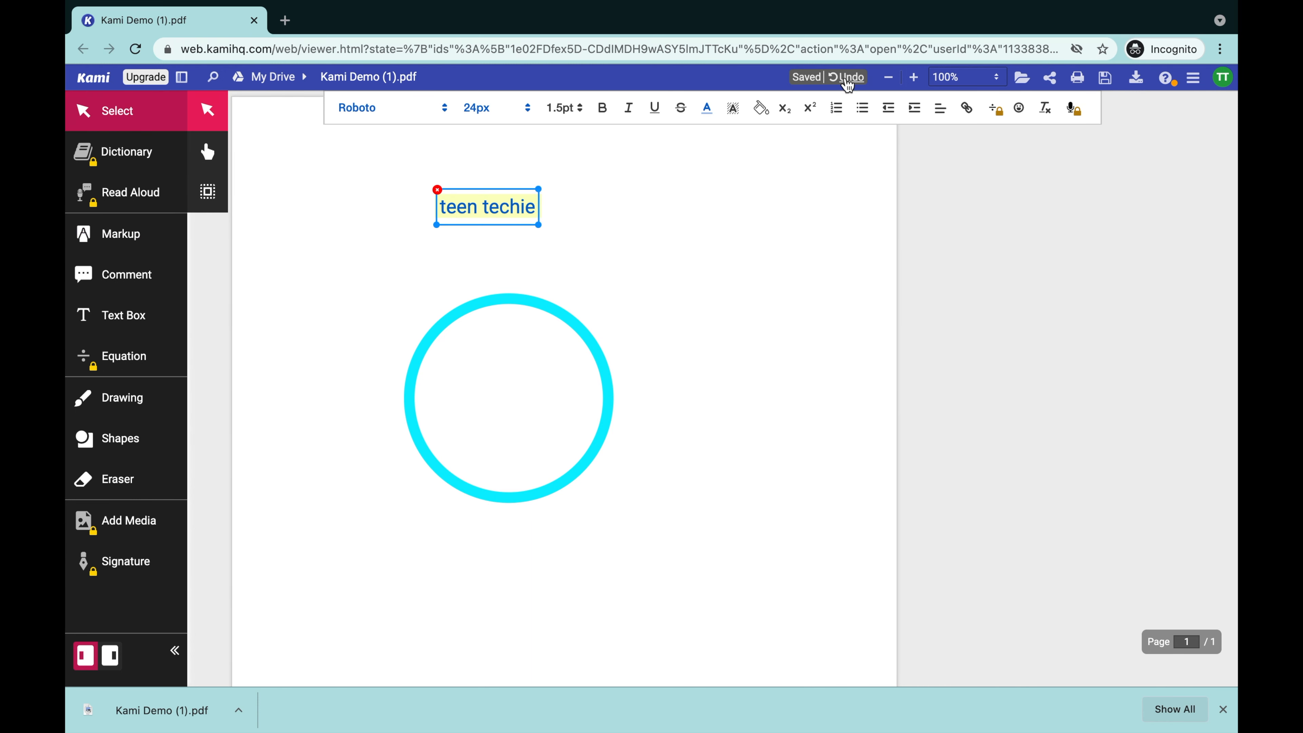
click(851, 82)
Step: Highlight the "teen techie" text in yellow with the Free Hand Highlighter and erase that highlight
click(133, 241)
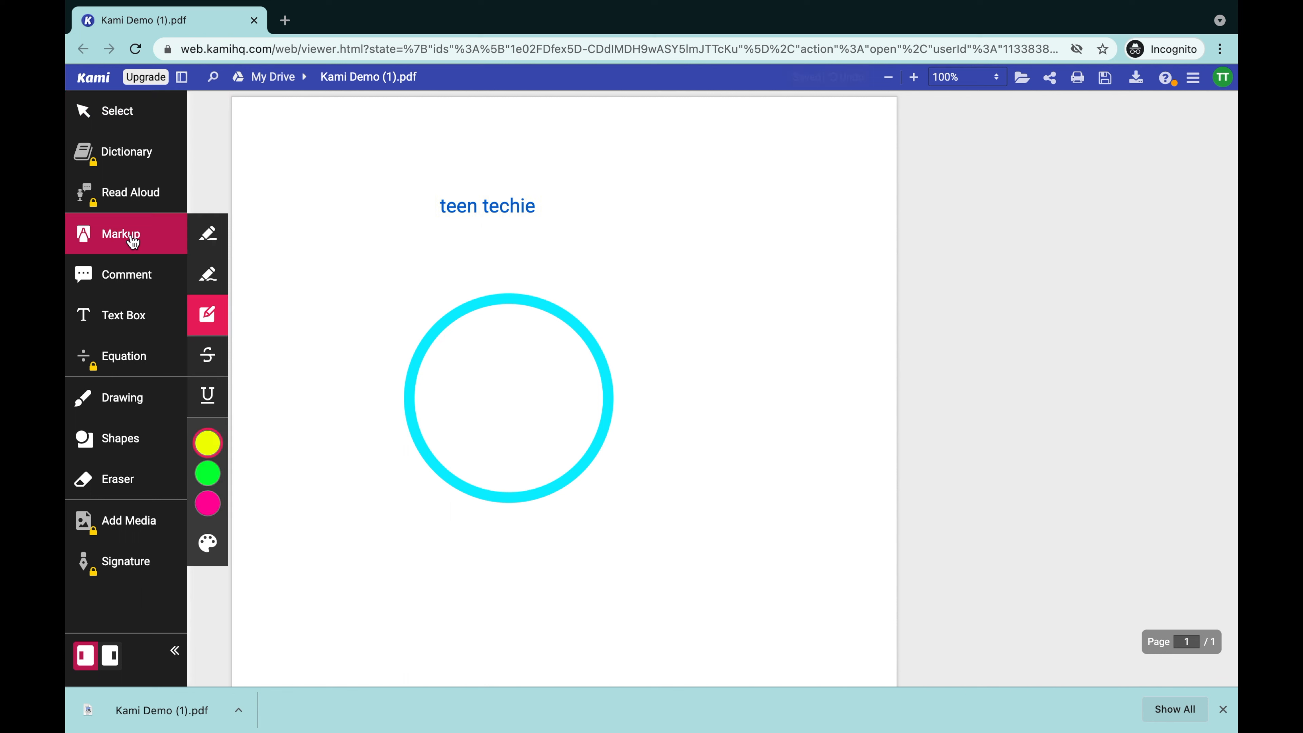
click(205, 273)
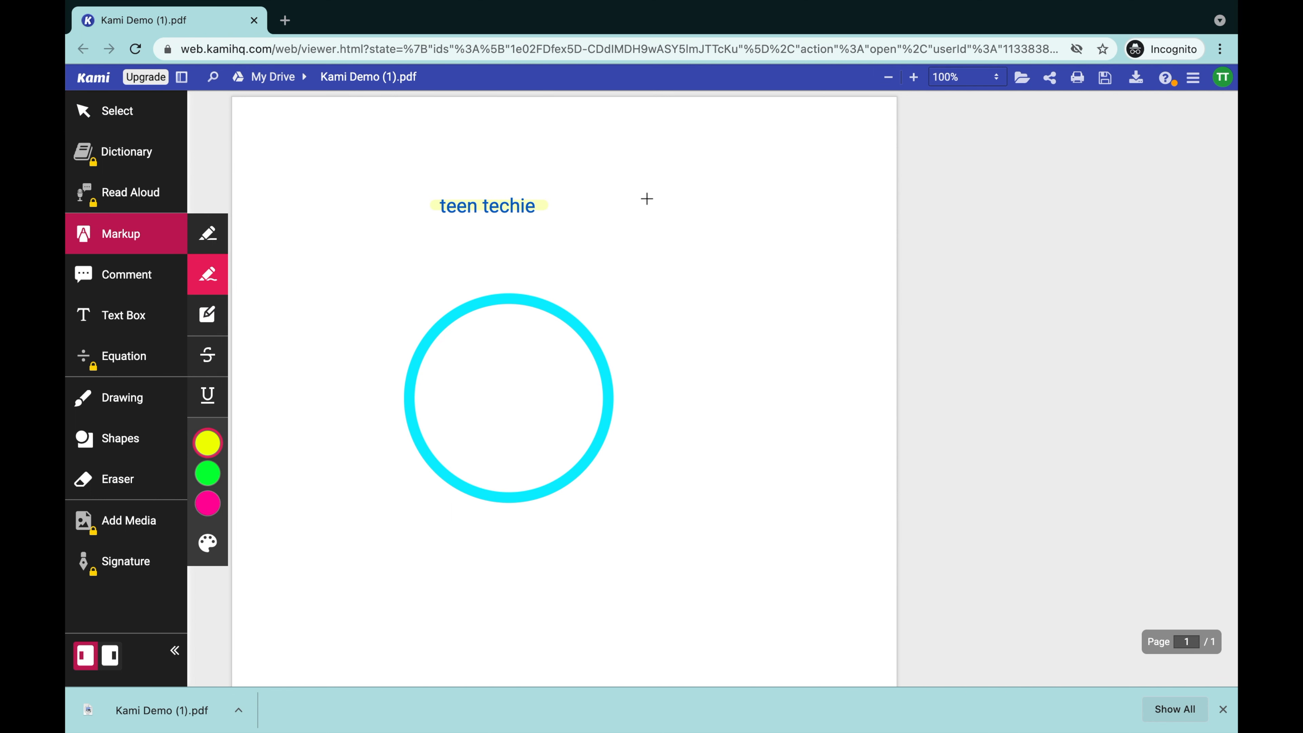
mouse_move(545, 208)
mouse_down()
mouse_move(638, 260)
mouse_move(723, 263)
mouse_up()
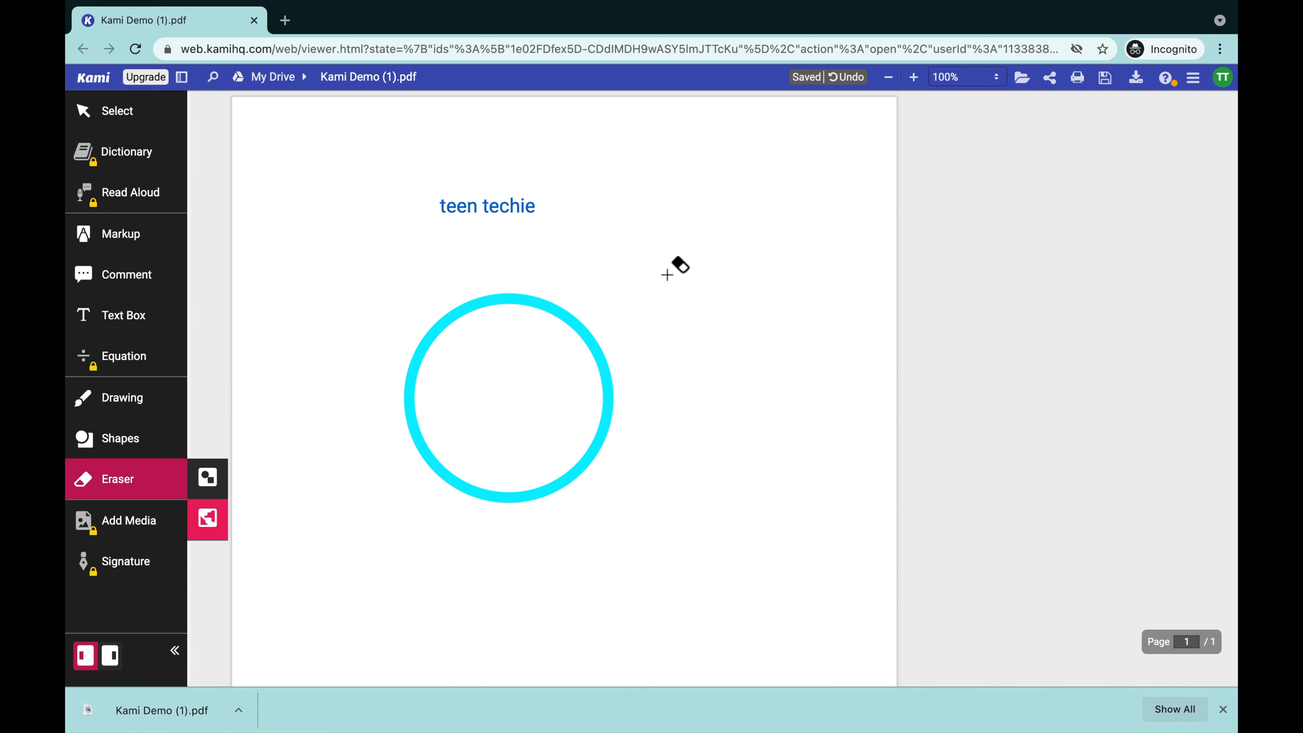
Step: Add a cyan text comment reading "comment" just below the "teen techie" text
click(134, 287)
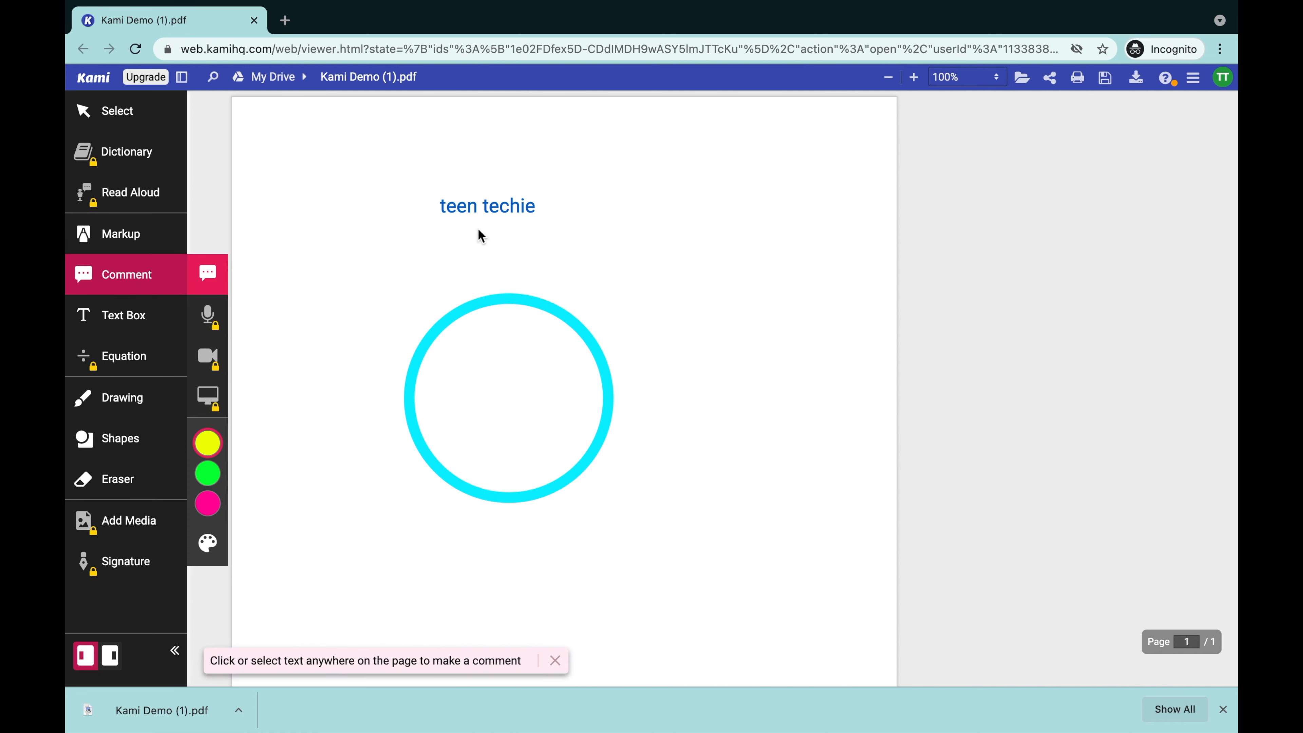
scroll(433, 336, down, 2)
scroll(434, 337, up, 2)
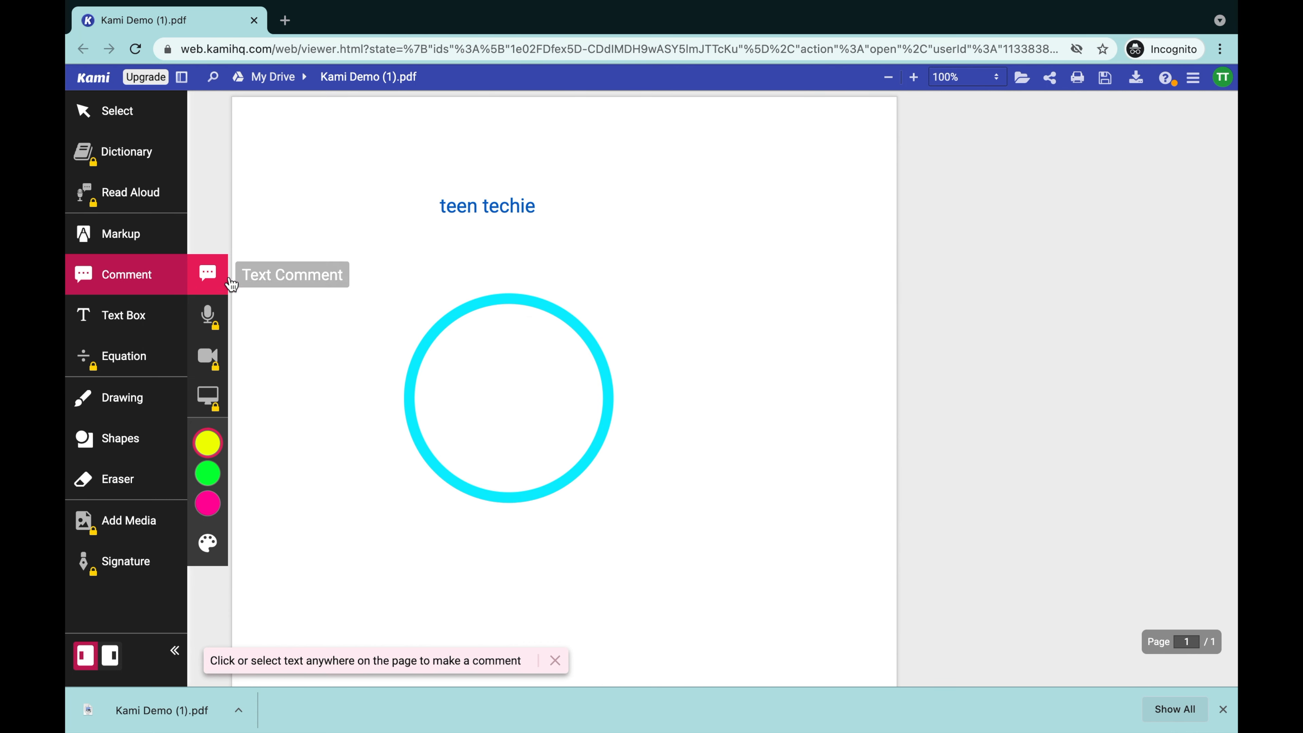
mouse_move(212, 458)
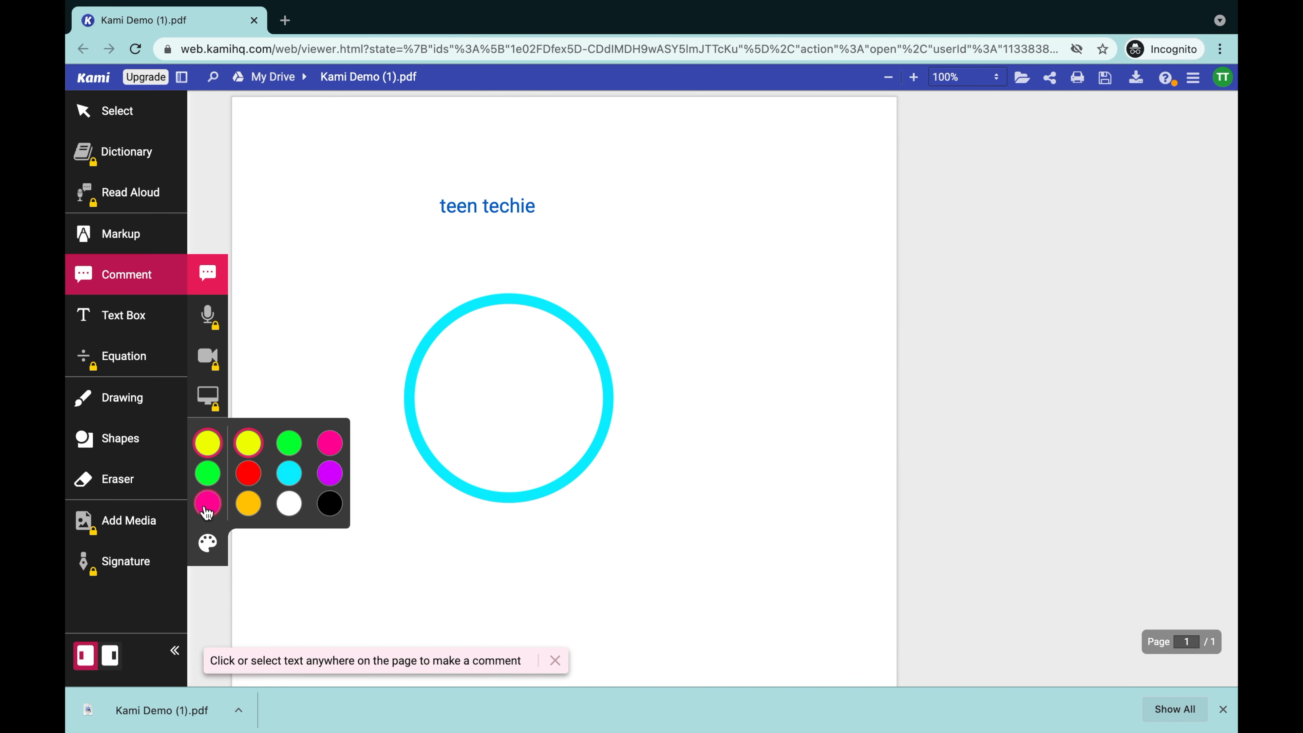
click(290, 483)
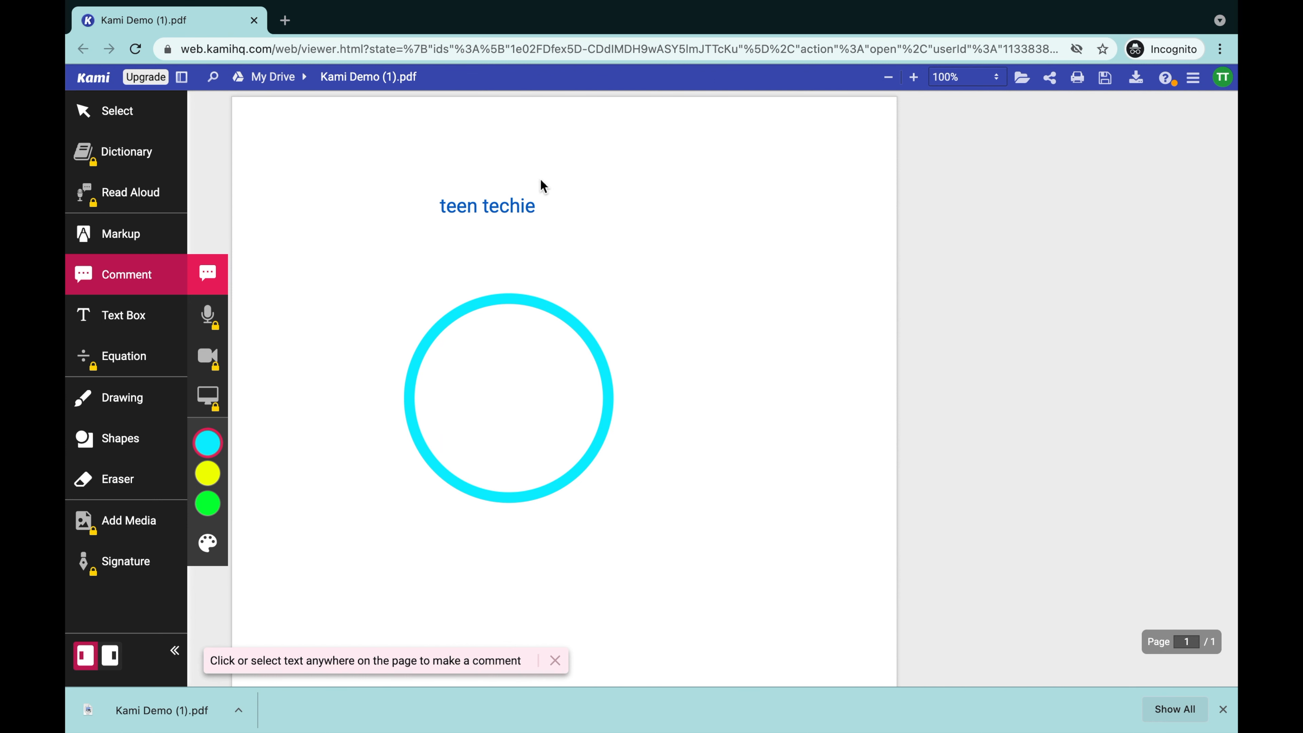
click(492, 232)
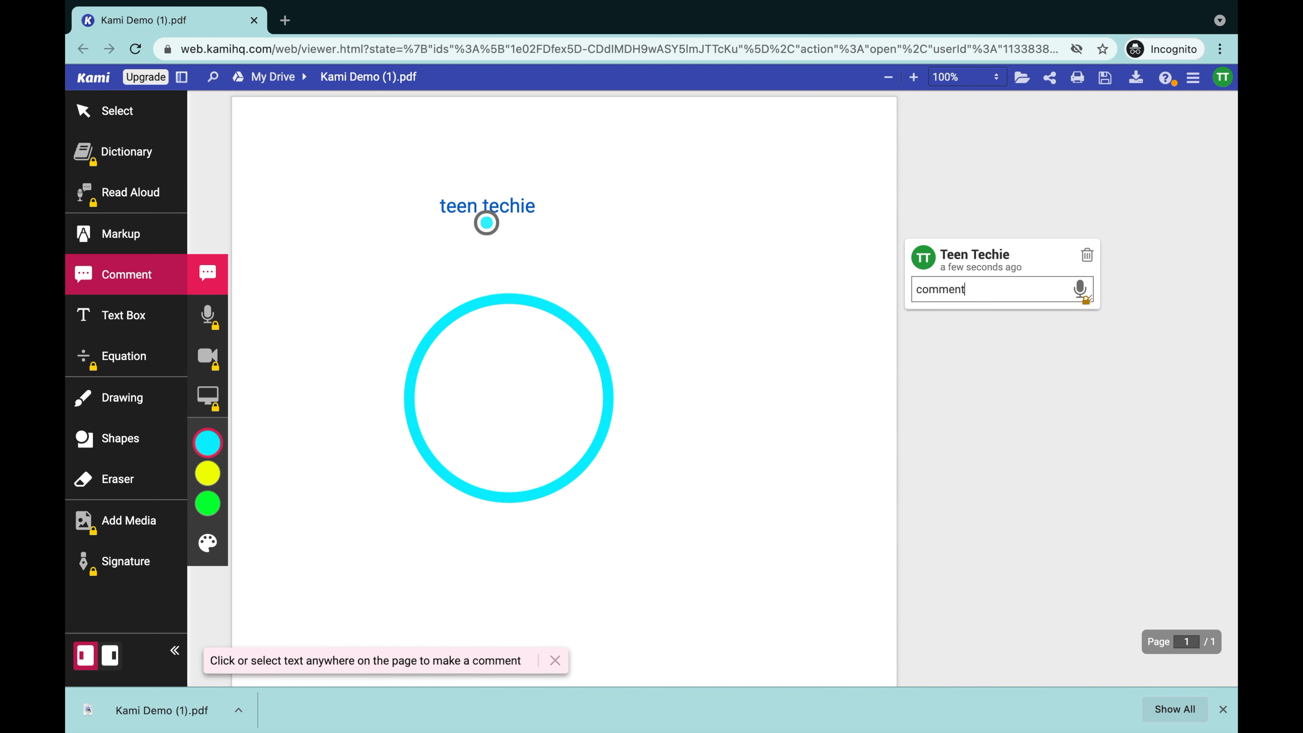
key(Return)
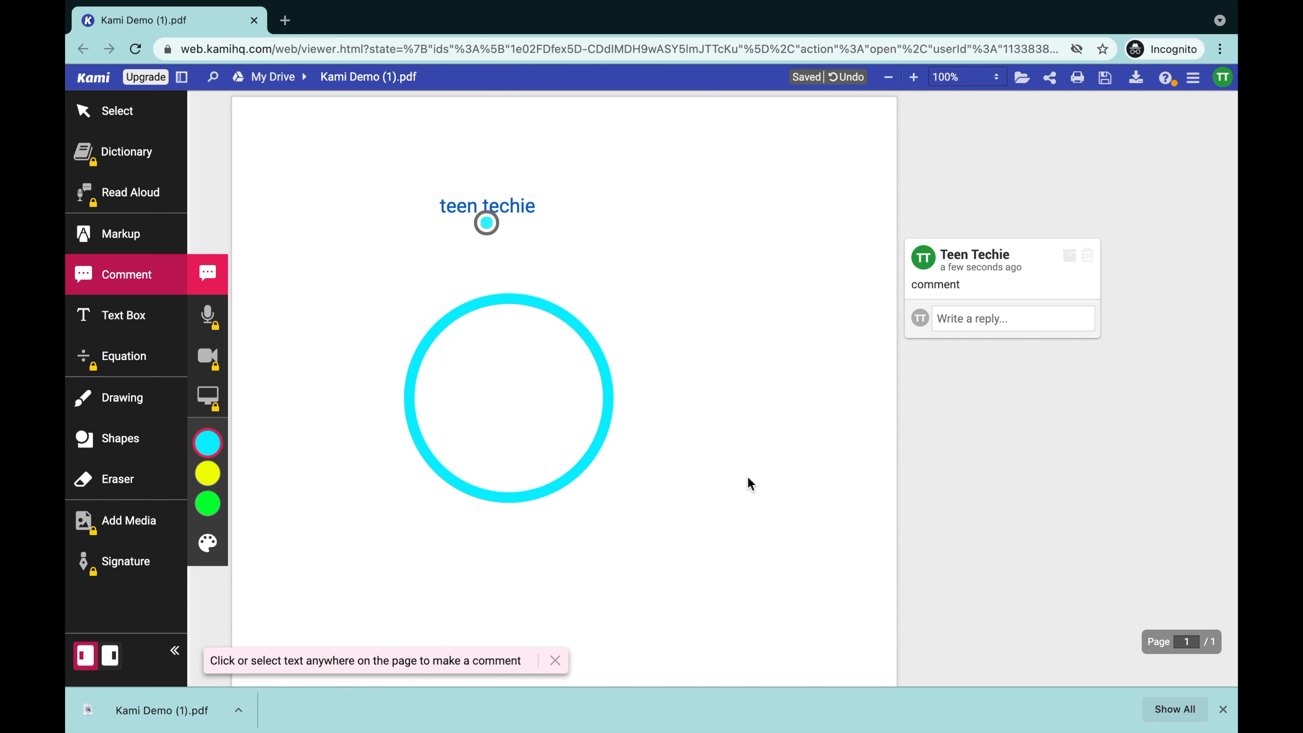
Step: Edit the comment to read "comment.", delete it from the page and leave the Comment tool
double_click(952, 284)
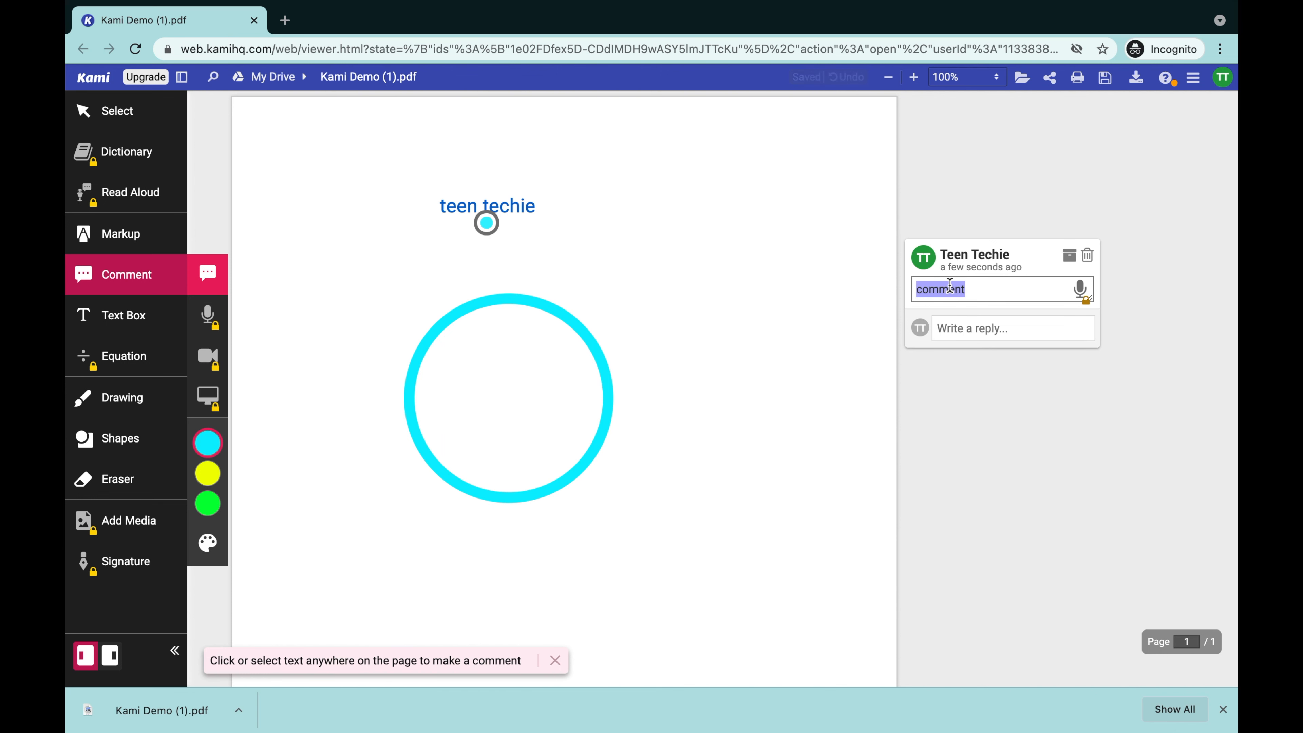
key(Right)
text(.)
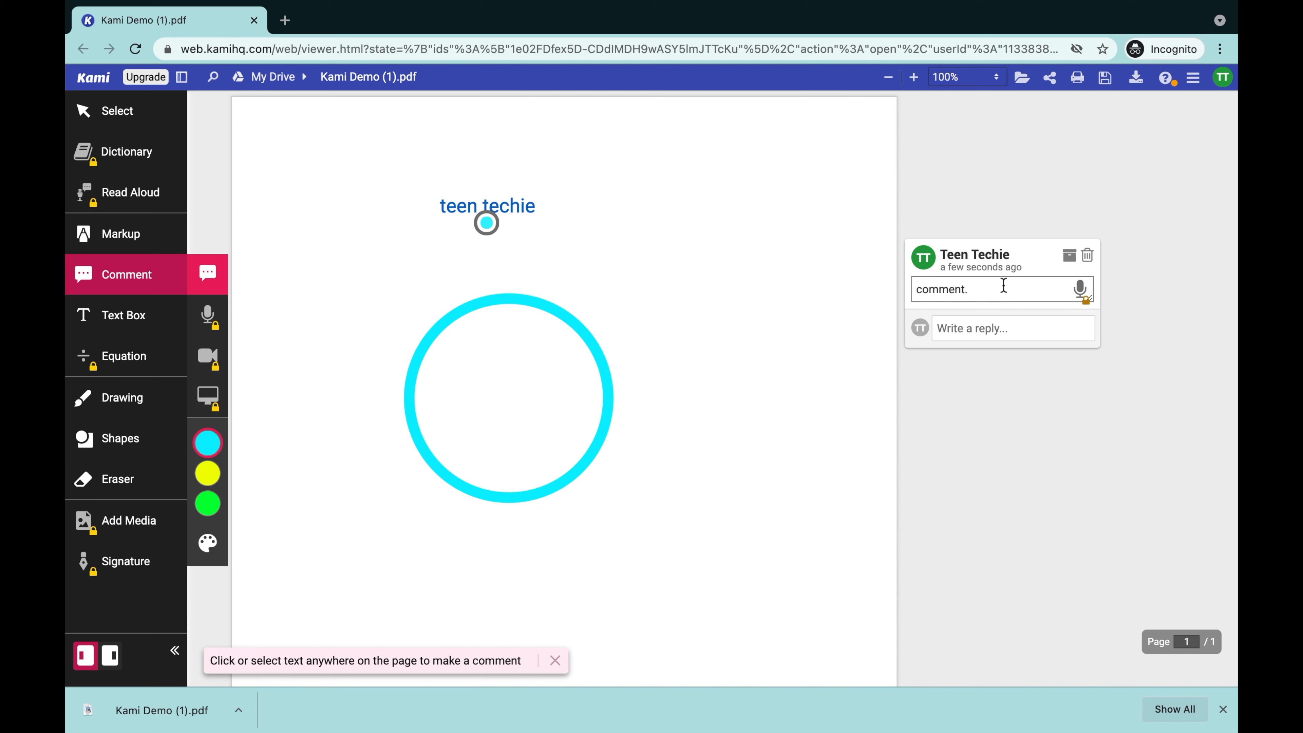
click(1088, 257)
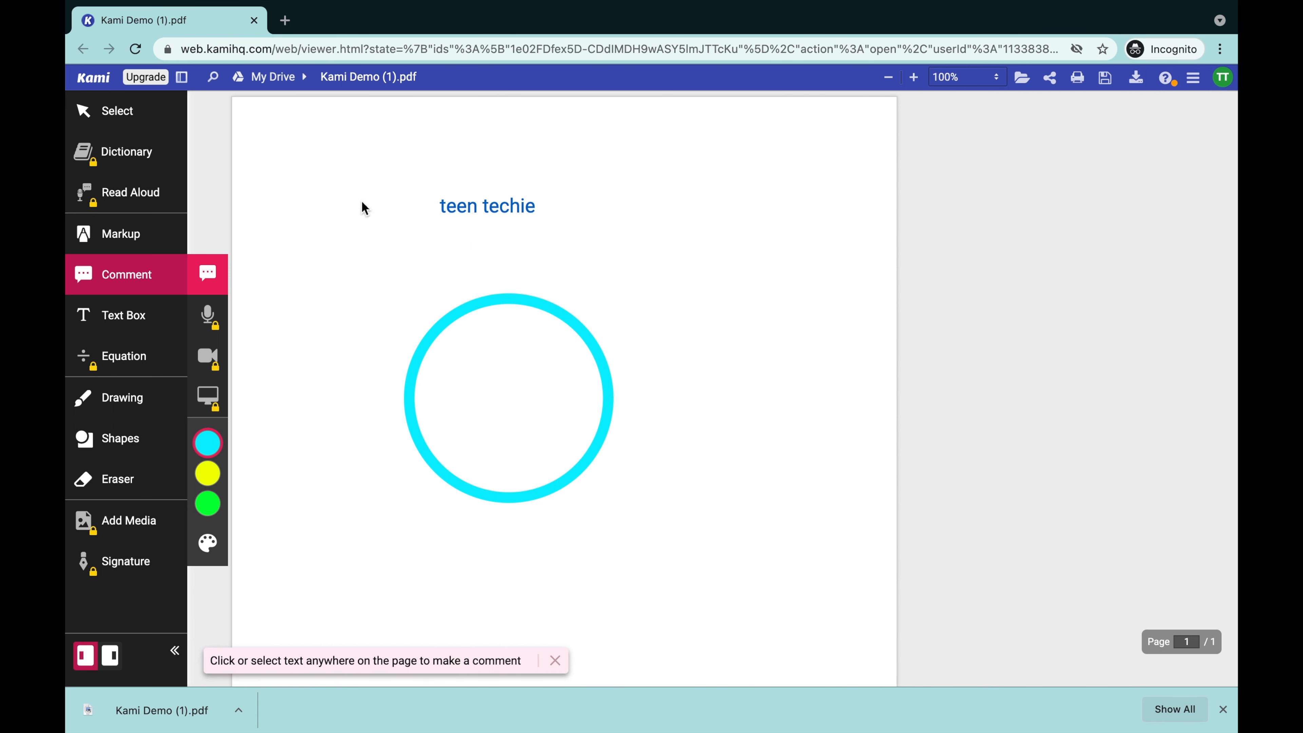
key(Escape)
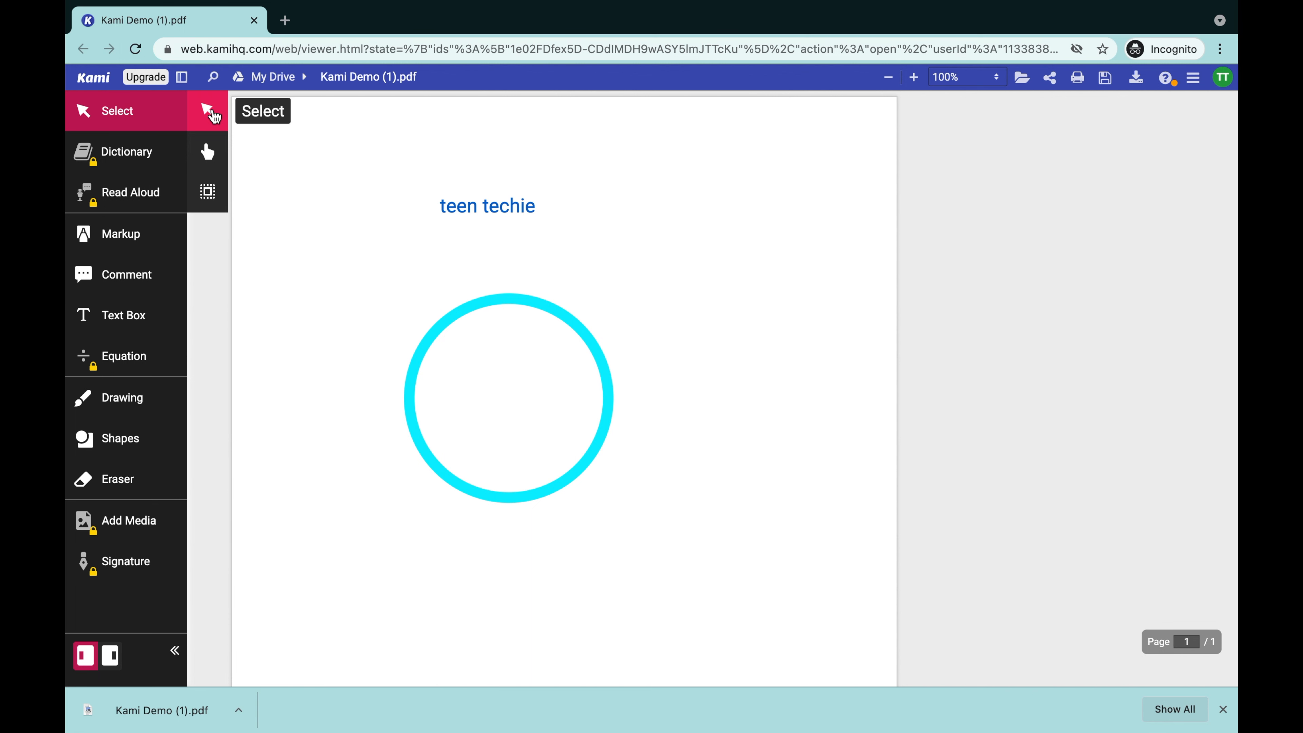
Step: Reposition the circle slightly lower and the "teen techie" text box slightly further right and down on the page
click(511, 204)
click(207, 152)
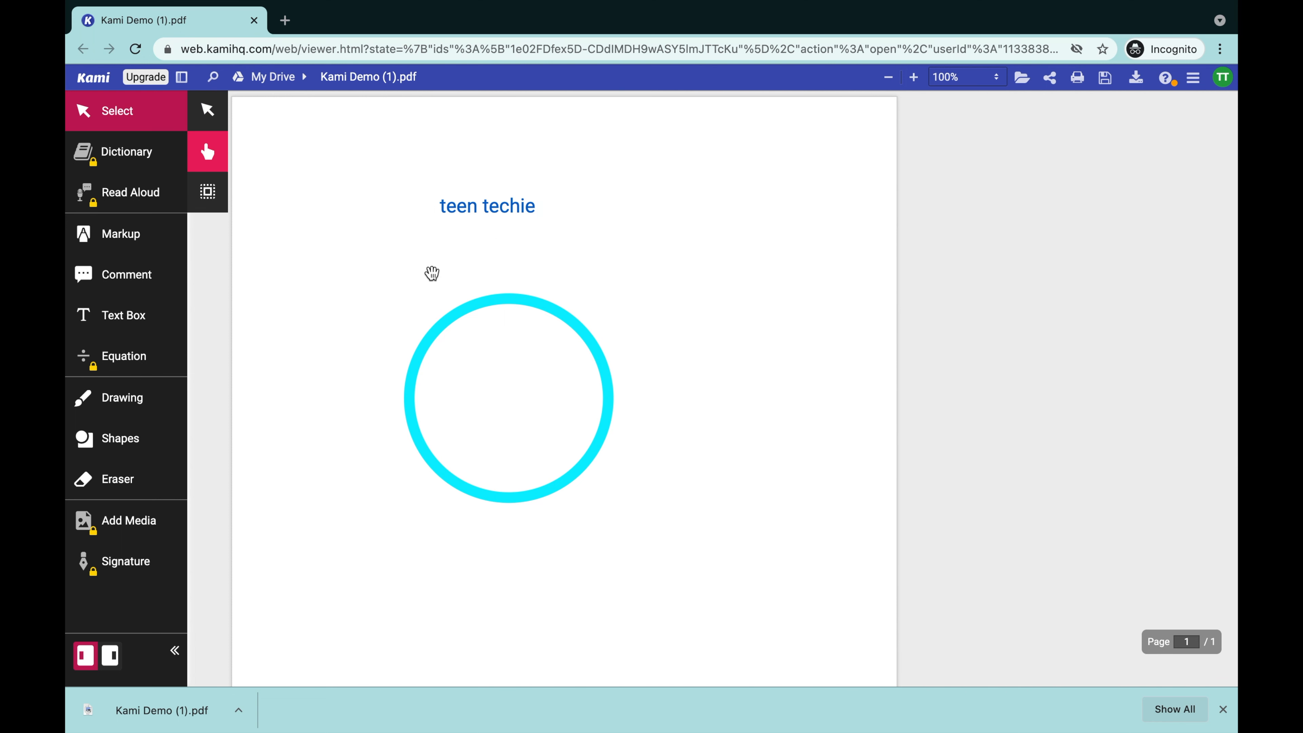
mouse_move(457, 209)
mouse_move(438, 211)
mouse_down()
mouse_move(436, 257)
mouse_move(629, 291)
mouse_move(421, 221)
mouse_up()
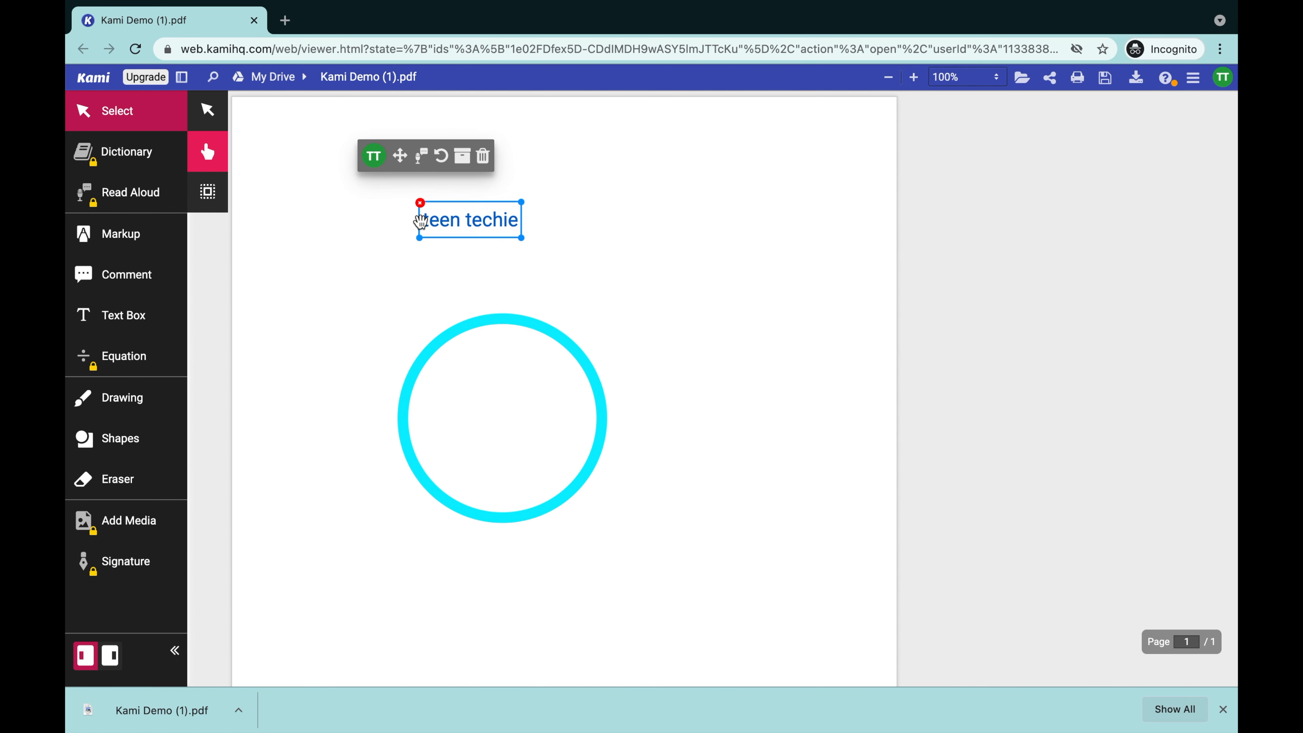
scroll(475, 206, down, 1)
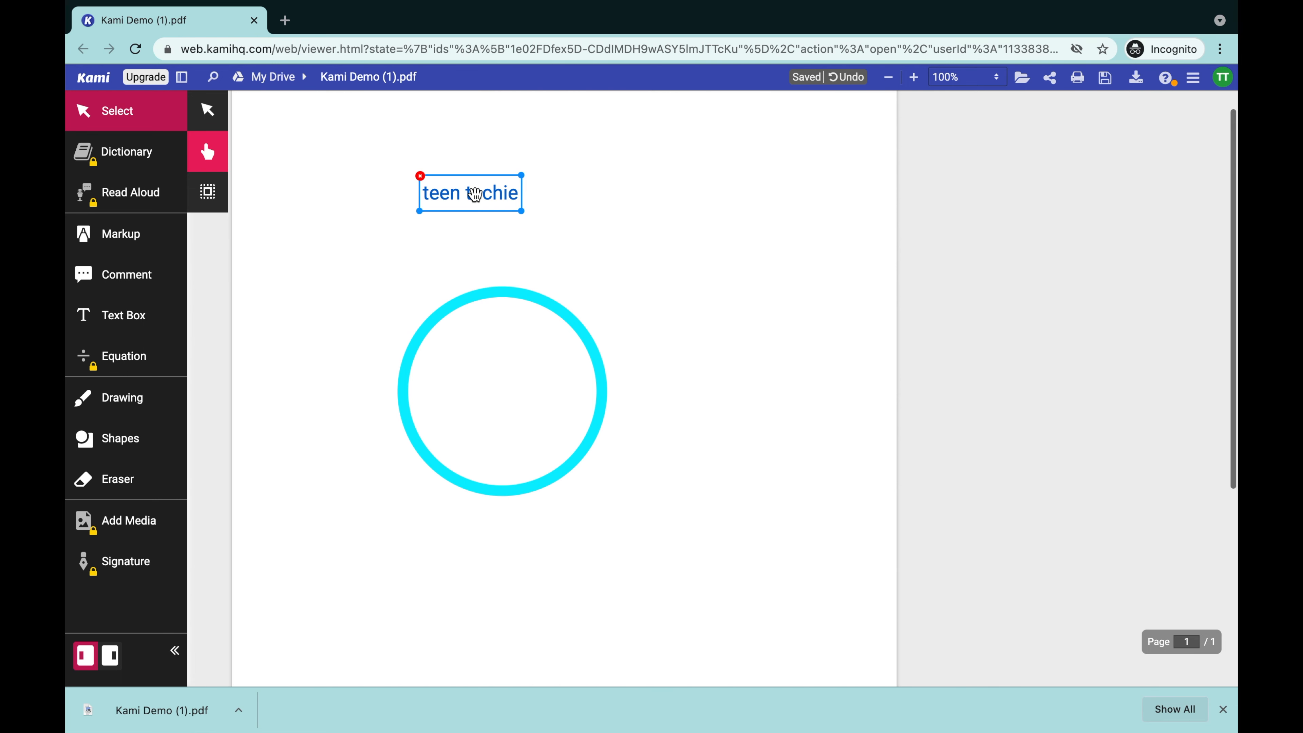
scroll(474, 194, up, 1)
mouse_move(419, 224)
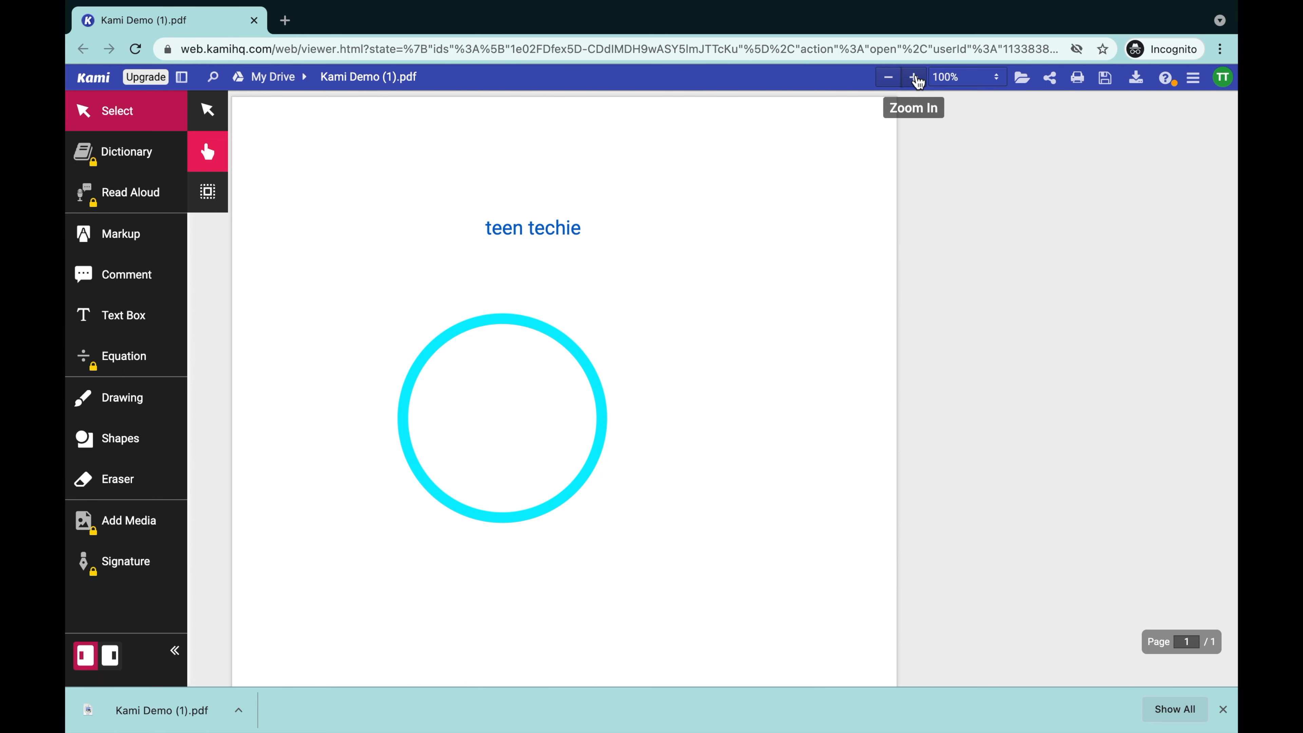
Step: Try page zoom levels from 70% to 150% and set the zoom to Automatic
click(889, 78)
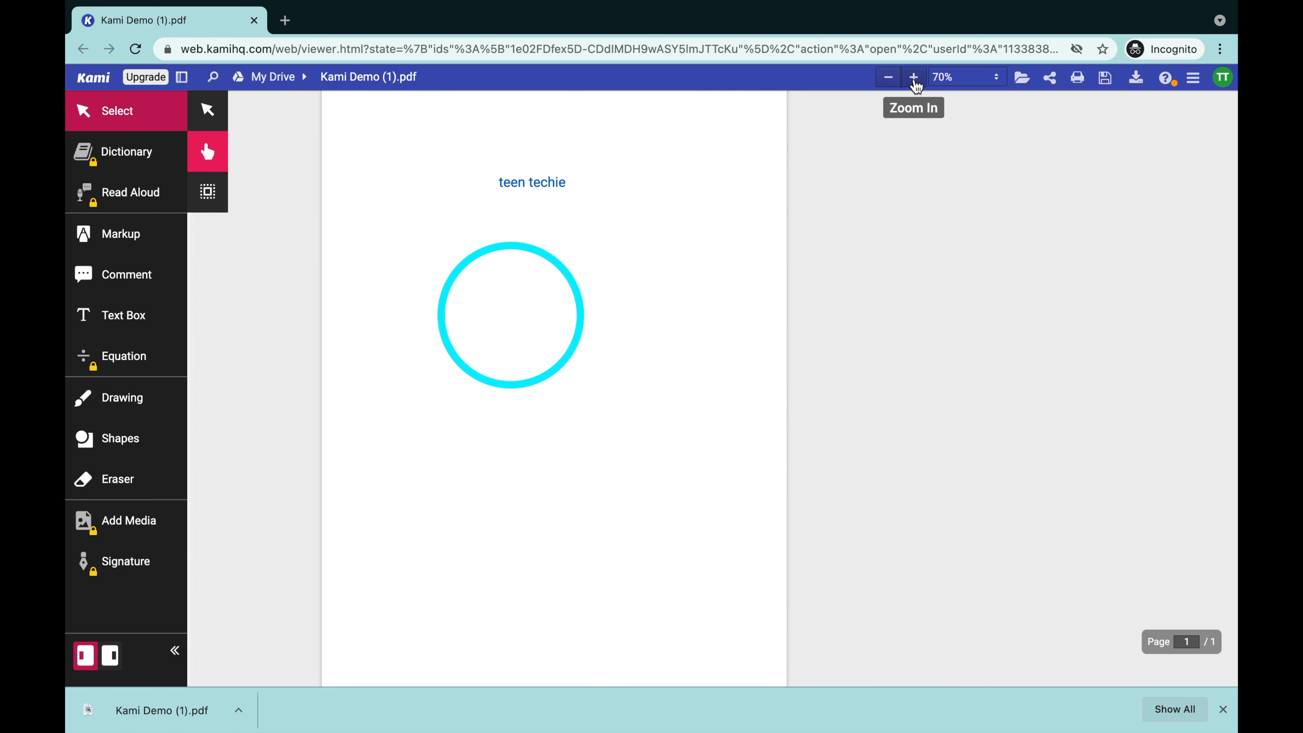
click(914, 77)
click(914, 77)
scroll(867, 213, down, 3)
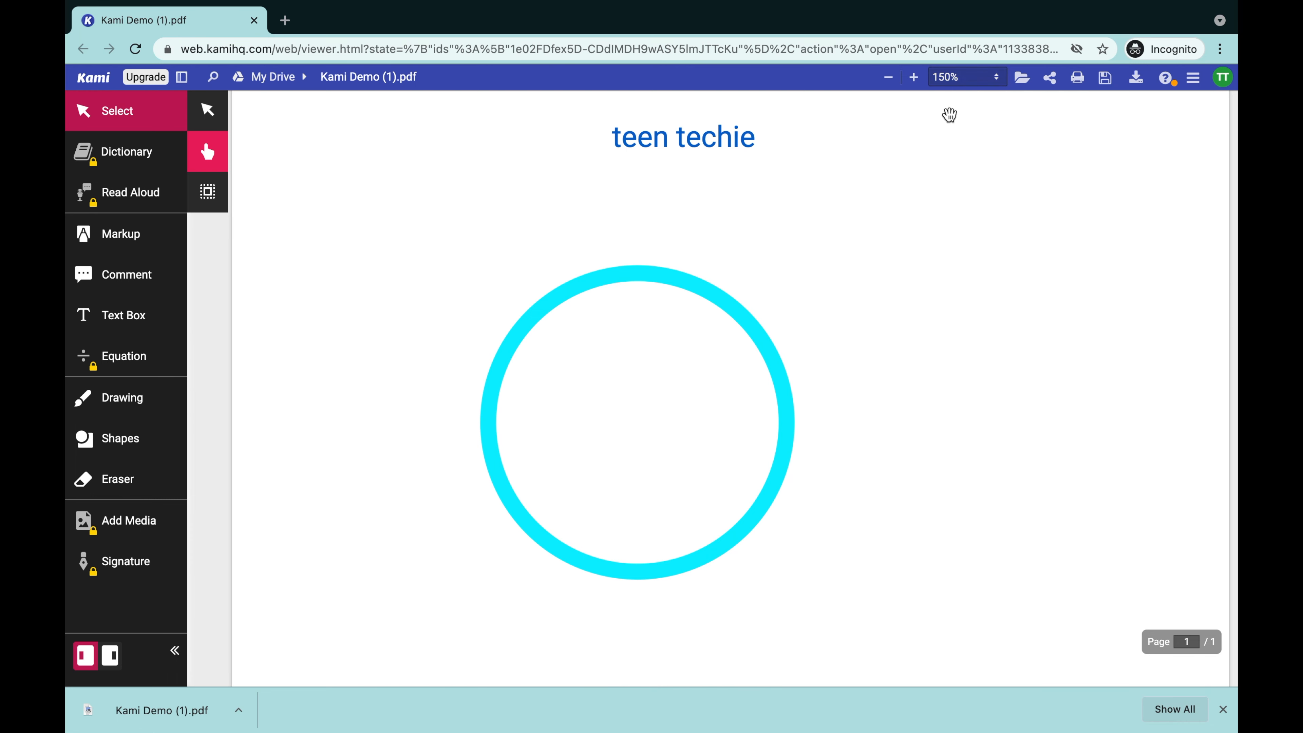
click(963, 77)
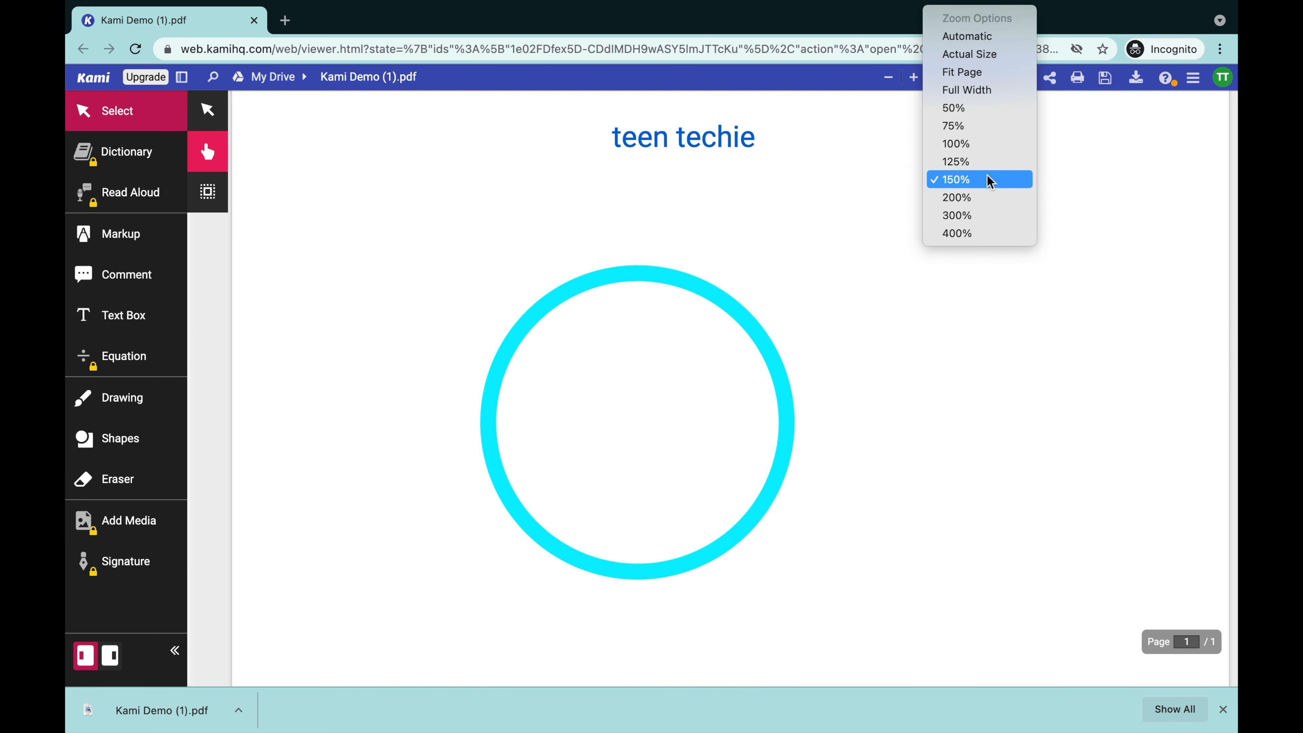
click(960, 37)
click(962, 77)
click(952, 95)
click(960, 77)
click(962, 95)
click(944, 78)
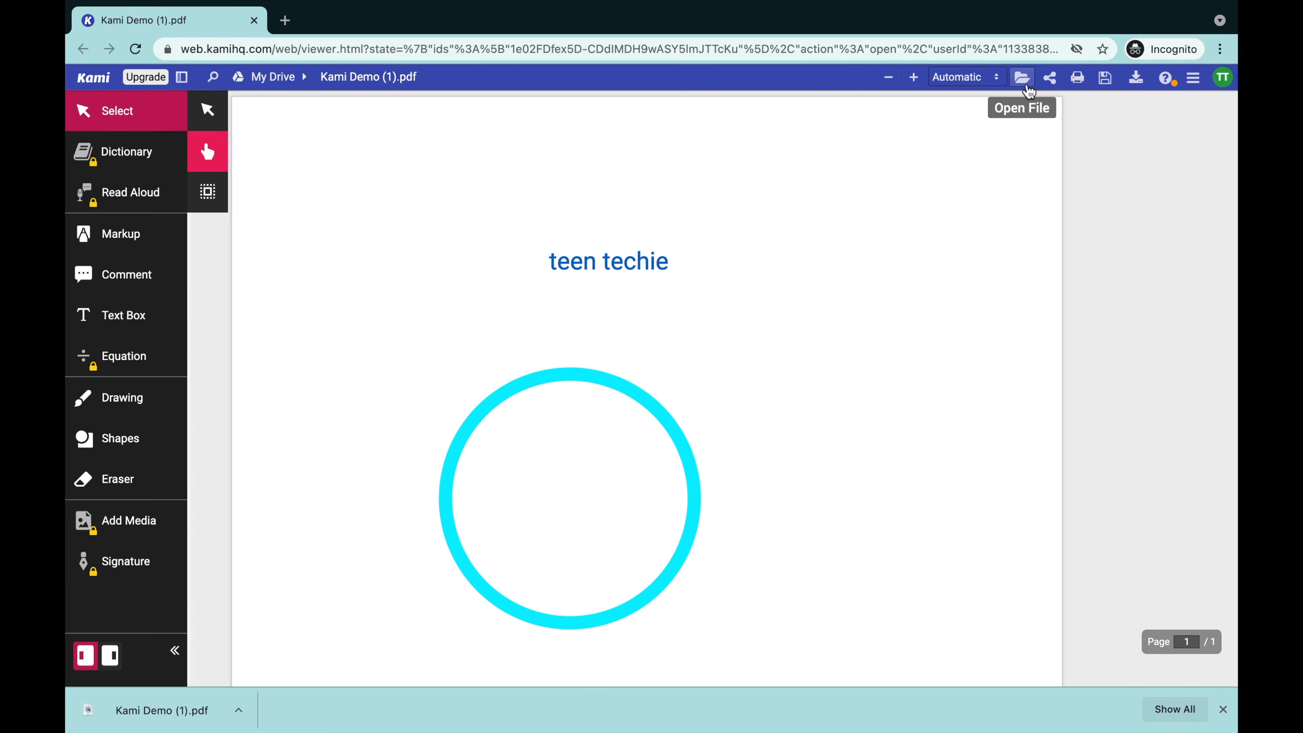
Step: Open the Kami Library from the list of sources for opening a file
click(1028, 91)
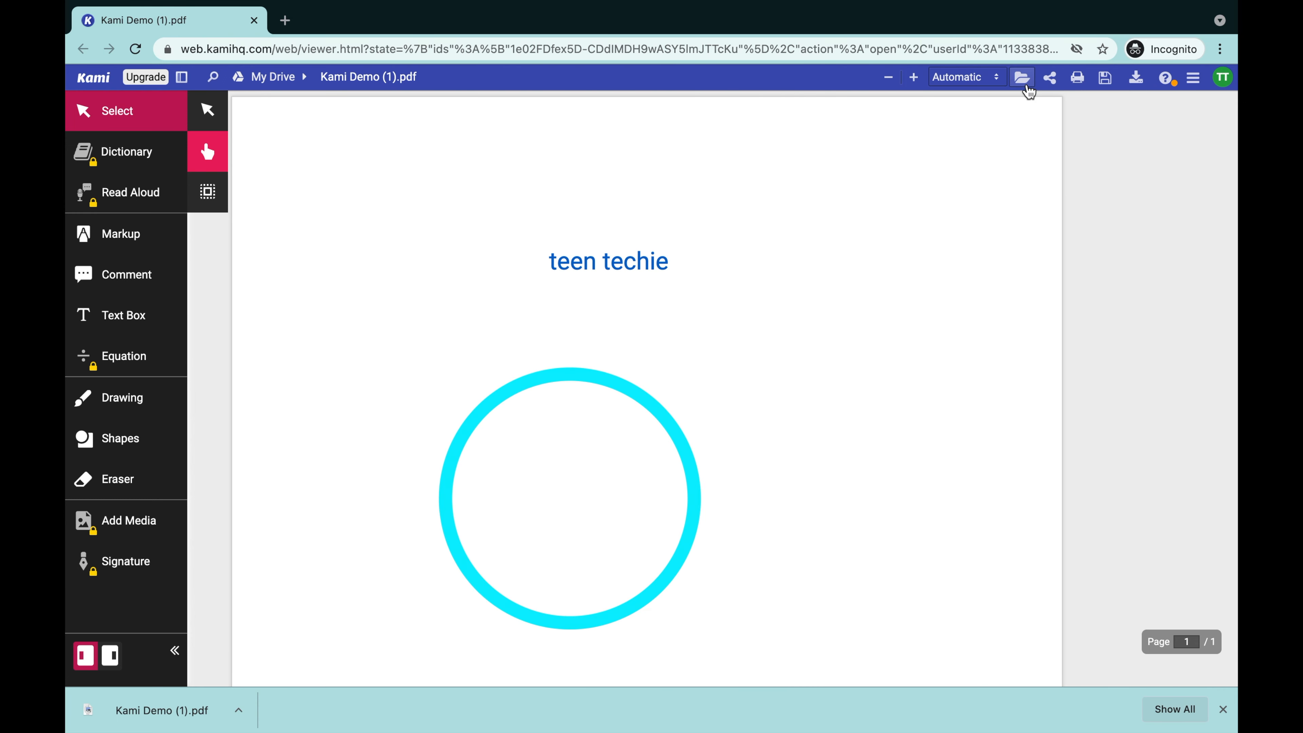
click(1028, 89)
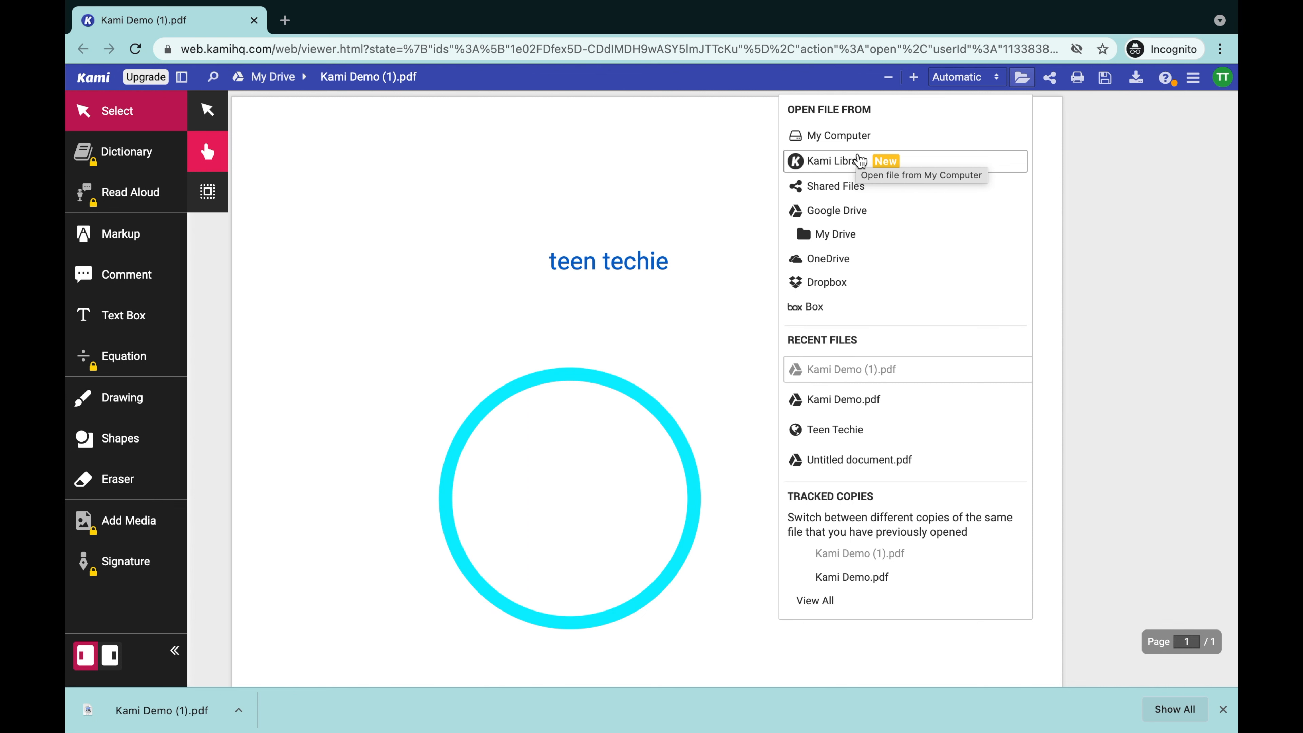
click(860, 160)
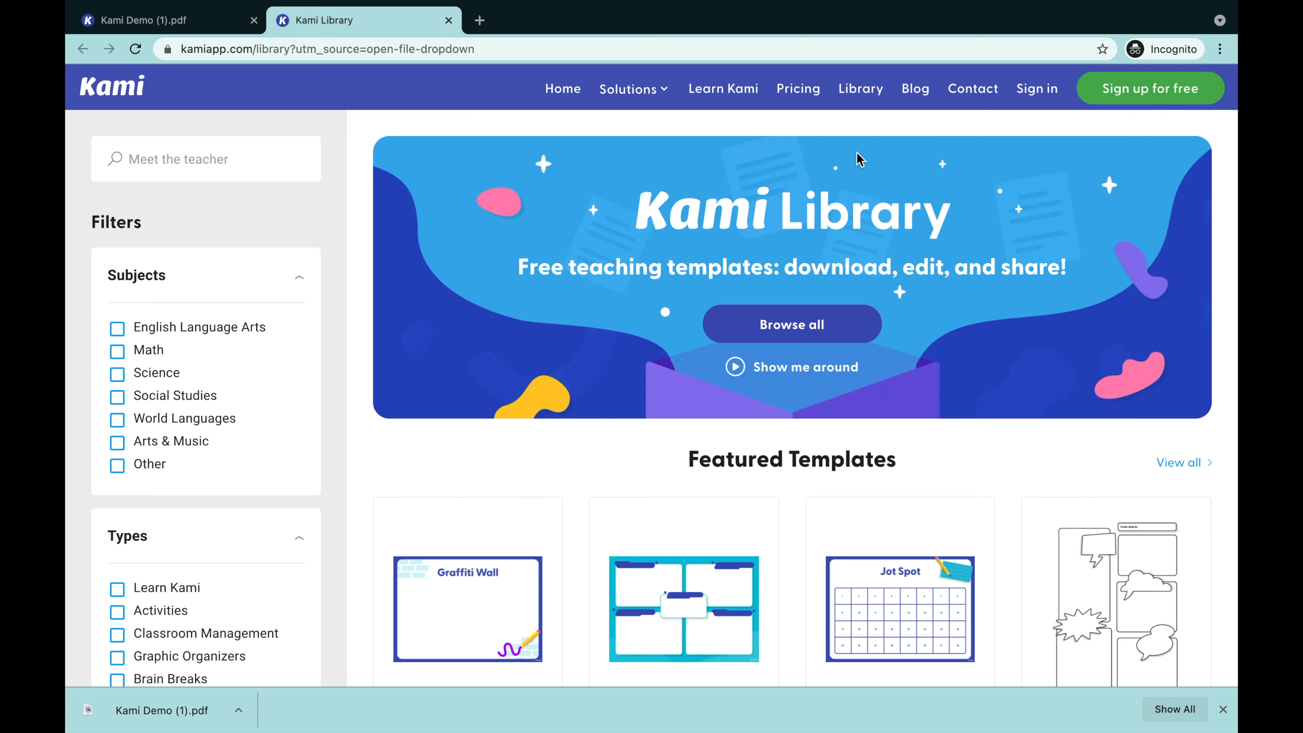
Step: Browse the Kami Library's subject, type and grade filters and its template sections
scroll(137, 271, down, 2)
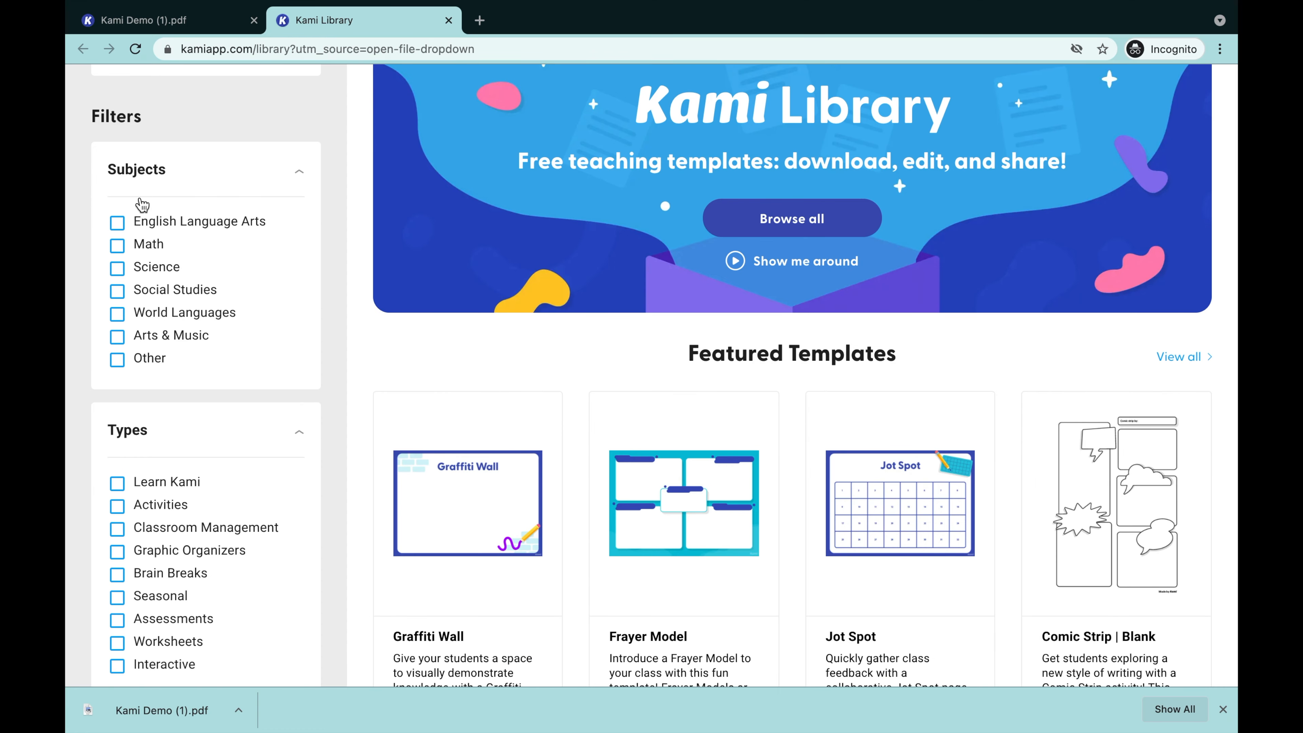
scroll(182, 361, down, 3)
scroll(183, 362, up, 1)
scroll(195, 473, down, 3)
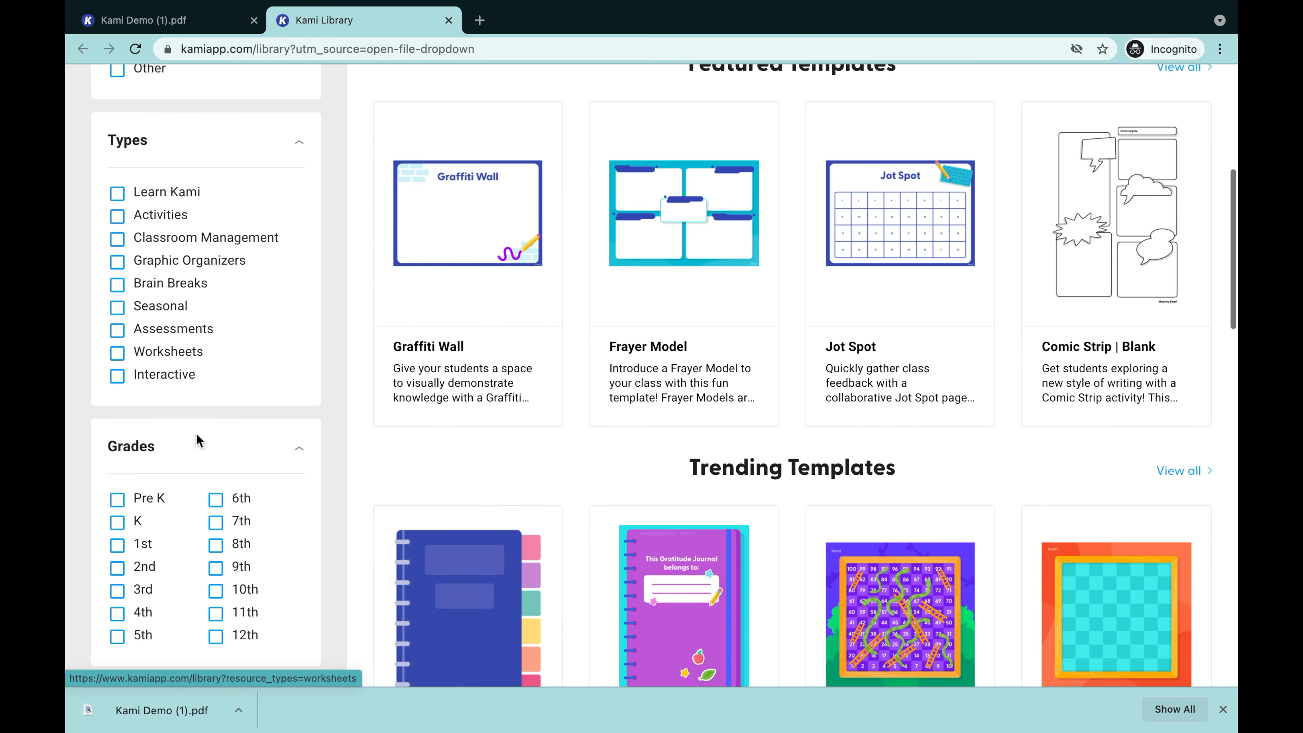
scroll(233, 334, up, 1)
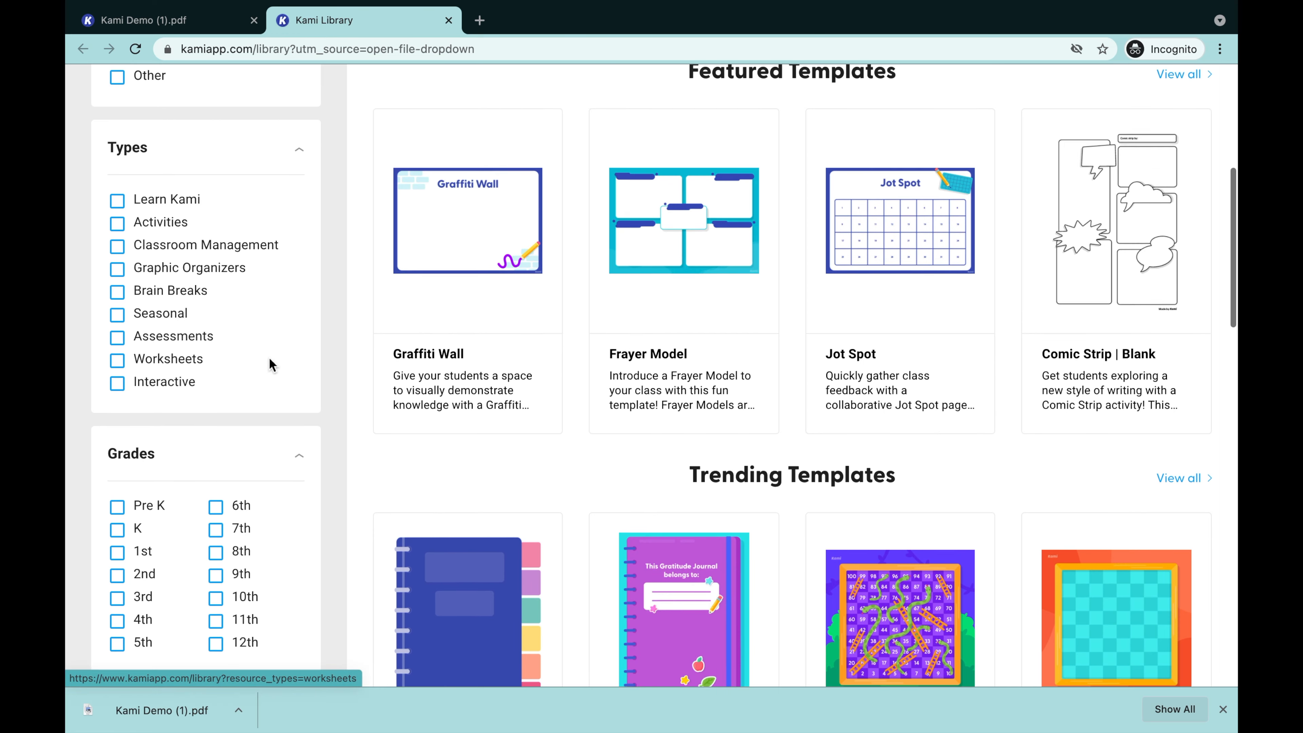
scroll(217, 301, down, 5)
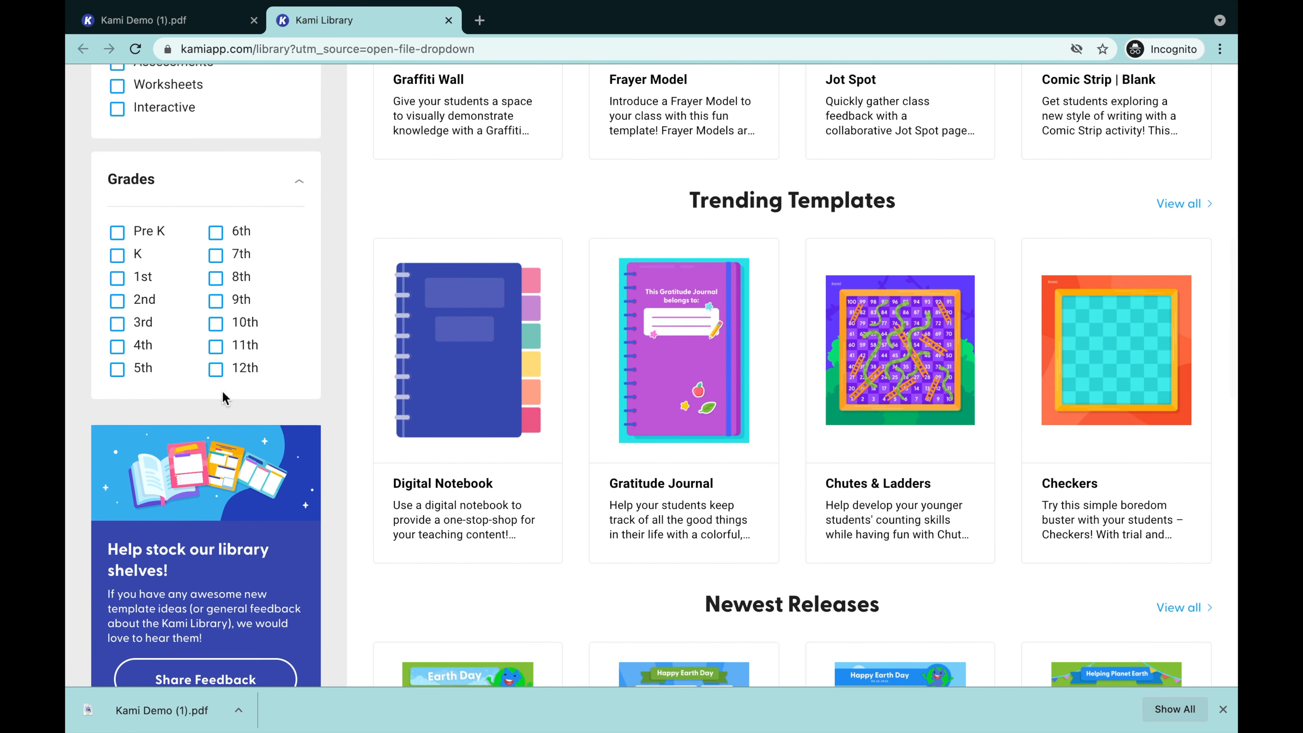
scroll(221, 399, down, 4)
scroll(222, 391, down, 2)
scroll(223, 396, up, 15)
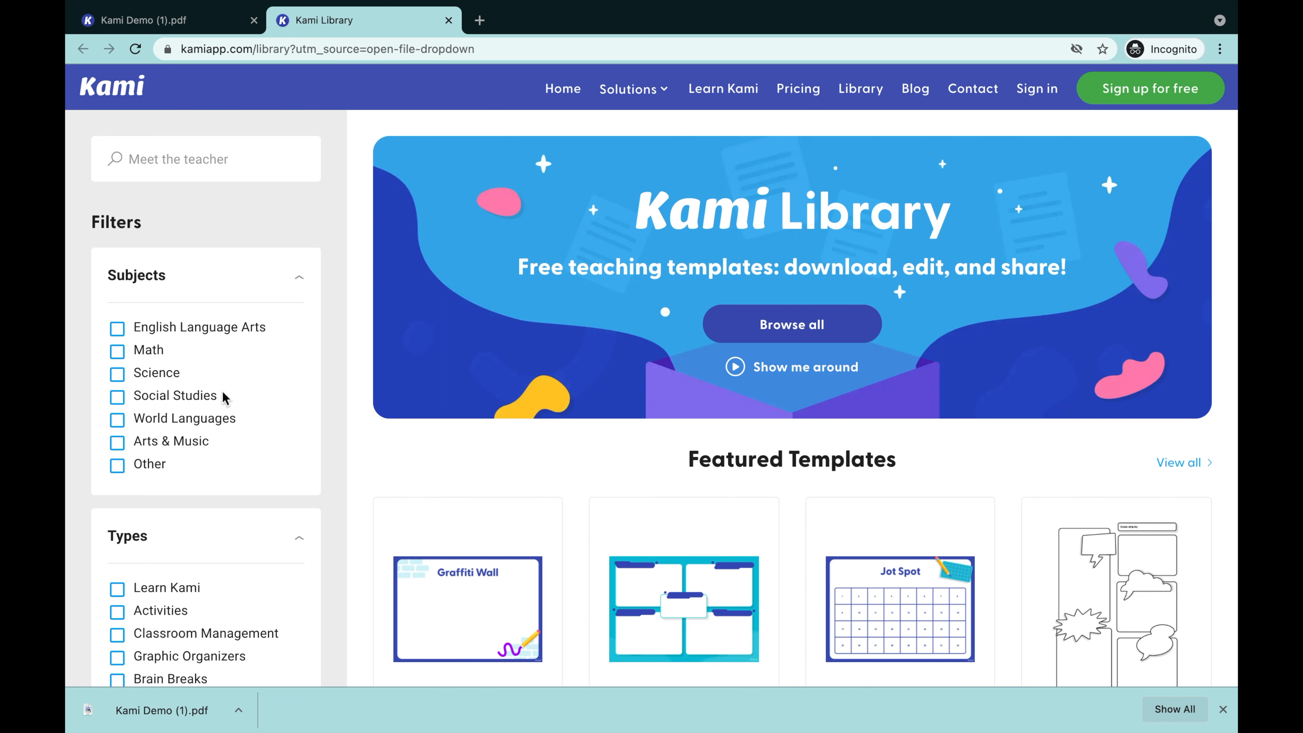
Step: Open the Graffiti Wall template from the featured templates in Kami and look over its page
scroll(421, 436, down, 4)
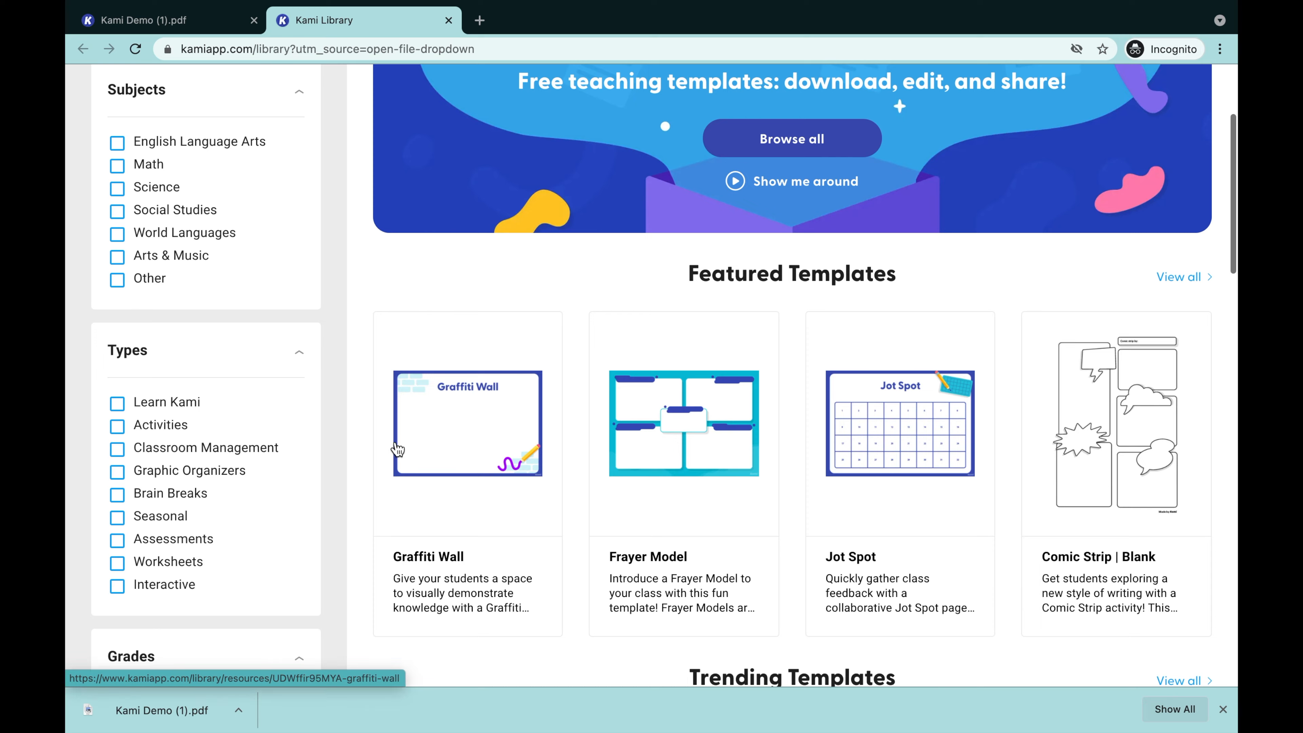
scroll(846, 441, down, 2)
scroll(387, 352, up, 3)
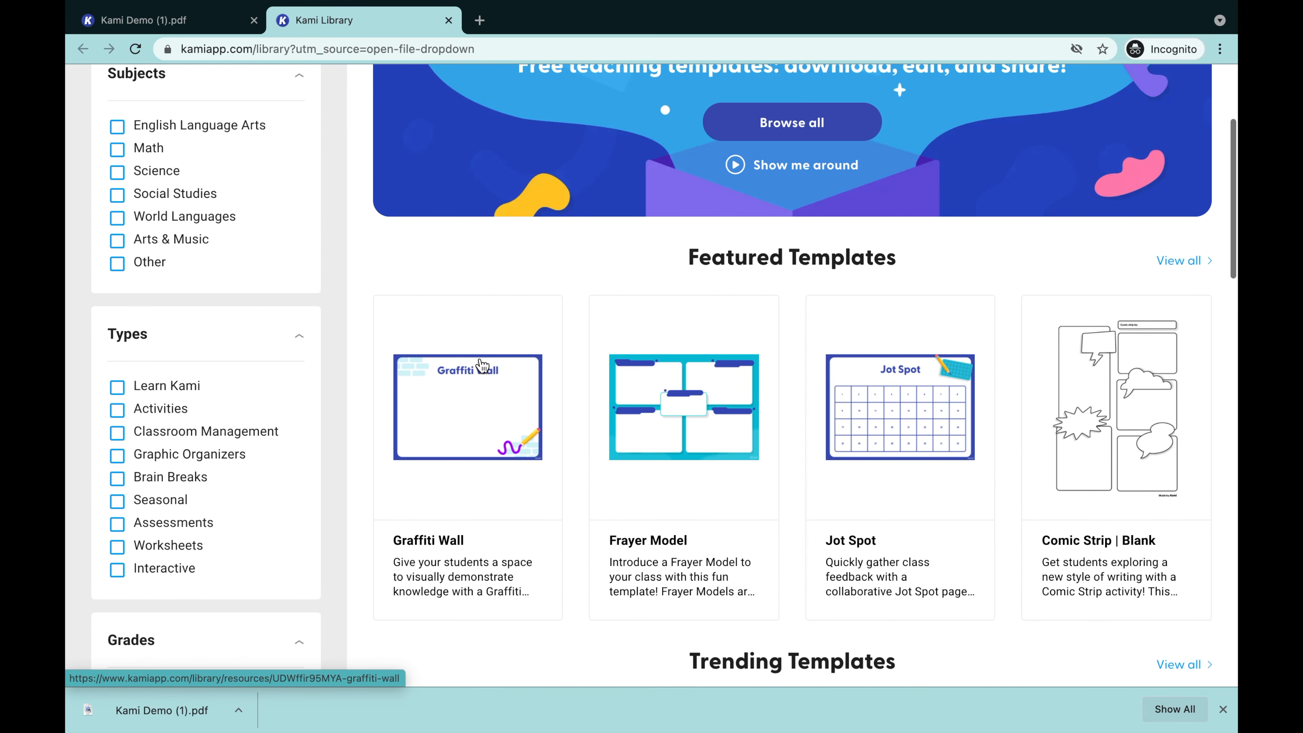
click(494, 383)
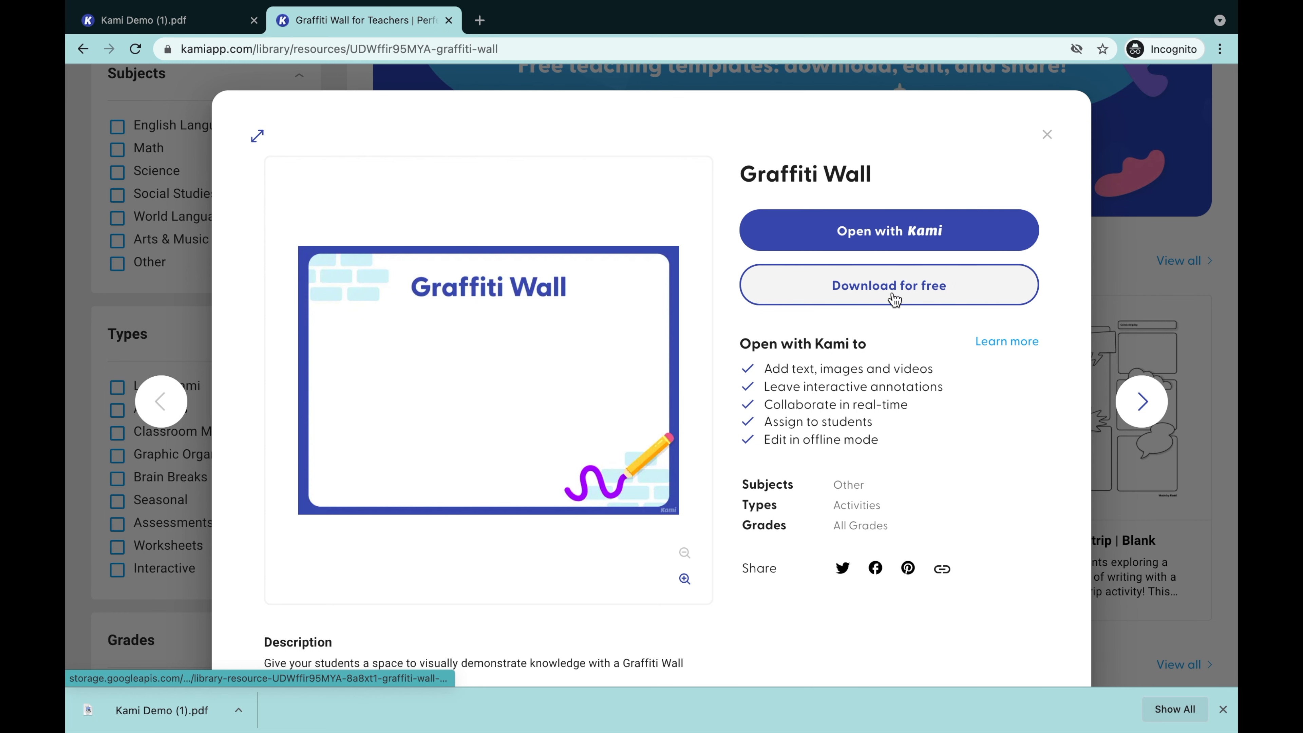
click(909, 265)
scroll(405, 229, down, 3)
scroll(404, 227, up, 3)
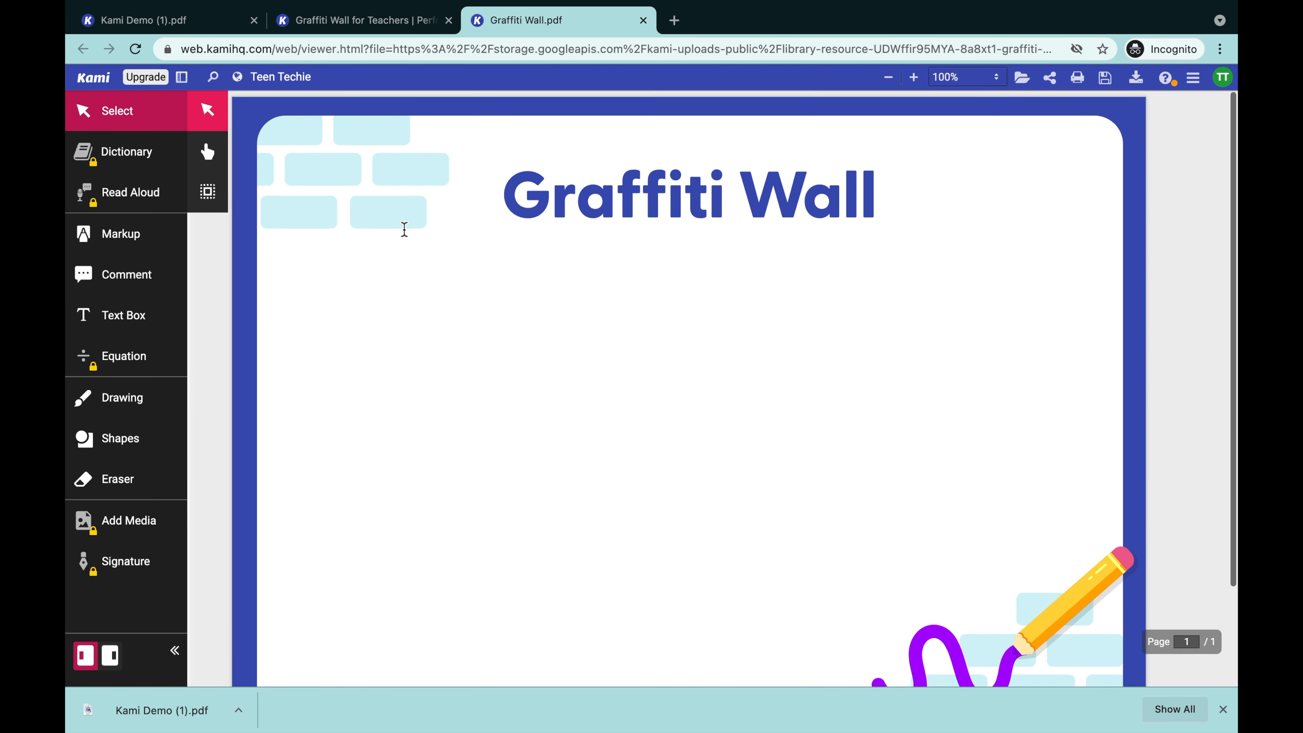
scroll(404, 160, down, 3)
scroll(340, 247, up, 3)
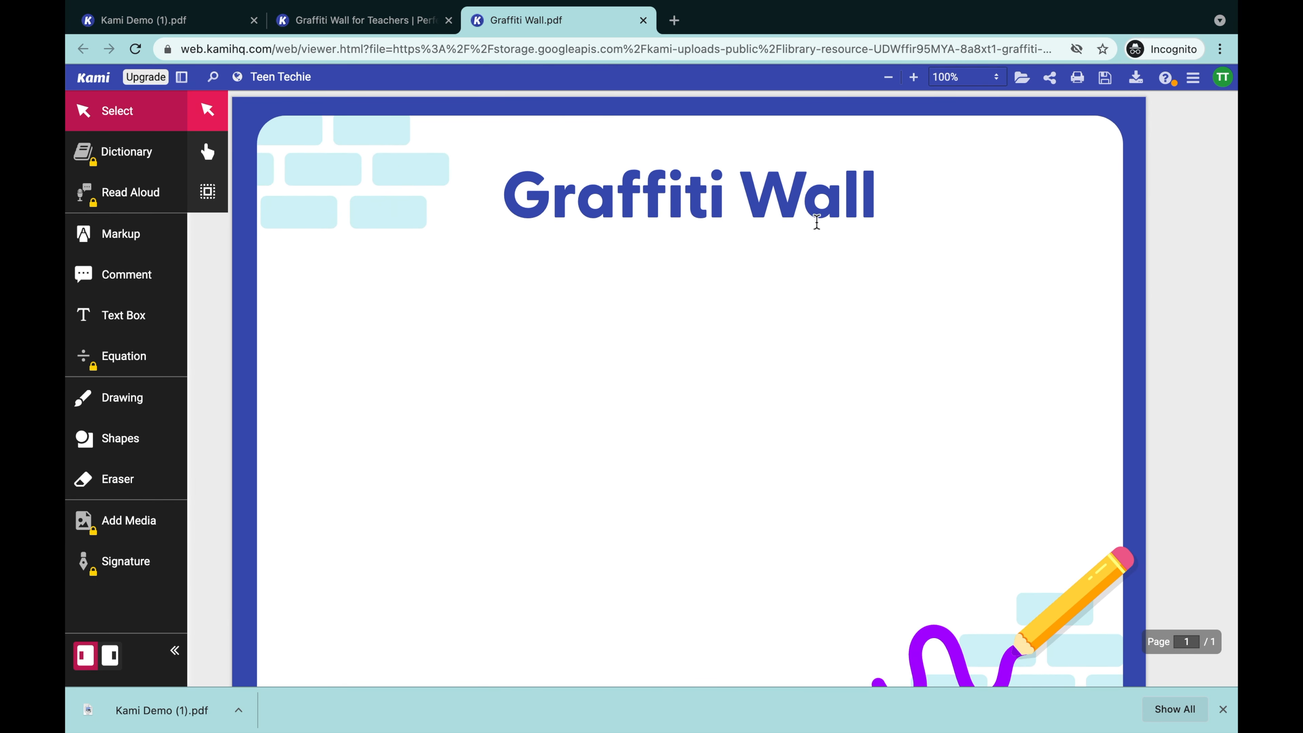
scroll(747, 365, down, 1)
scroll(747, 365, up, 1)
Step: Open Kami Demo (1).pdf from the recent files and close the two older browser tabs
click(1022, 77)
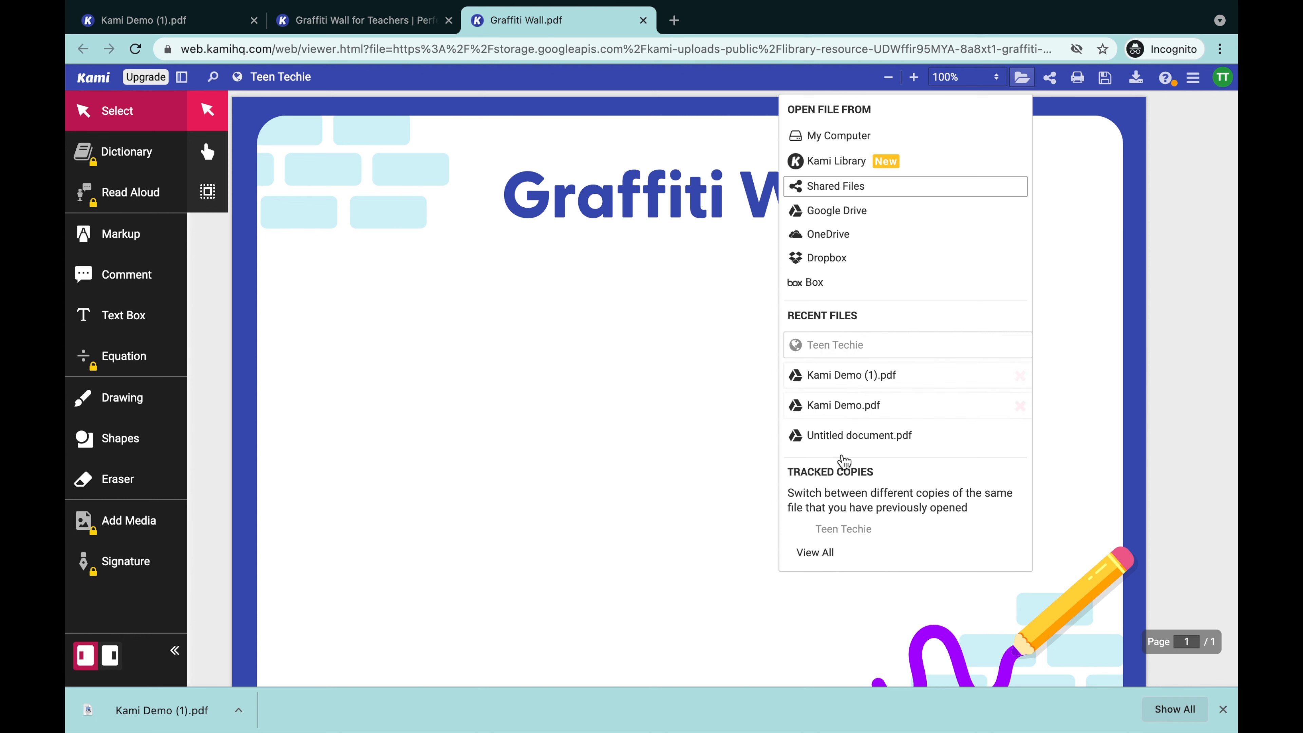
click(849, 380)
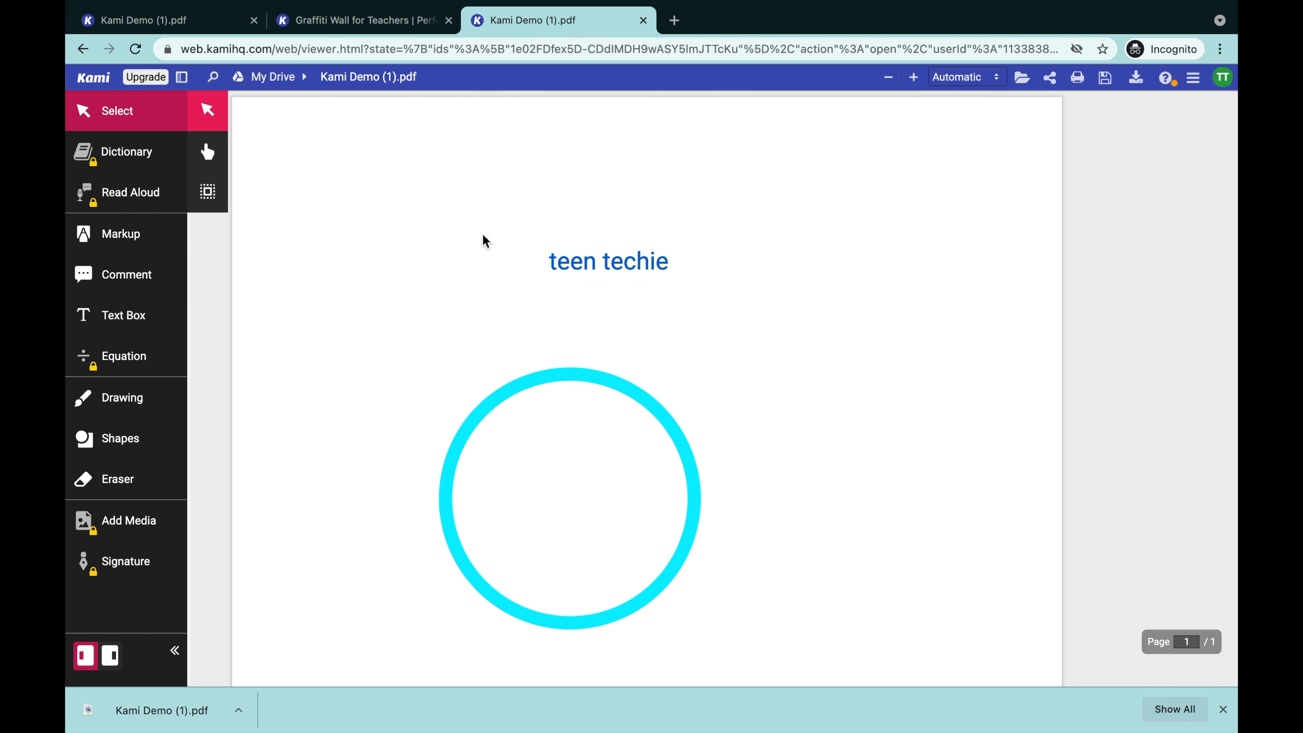
click(254, 21)
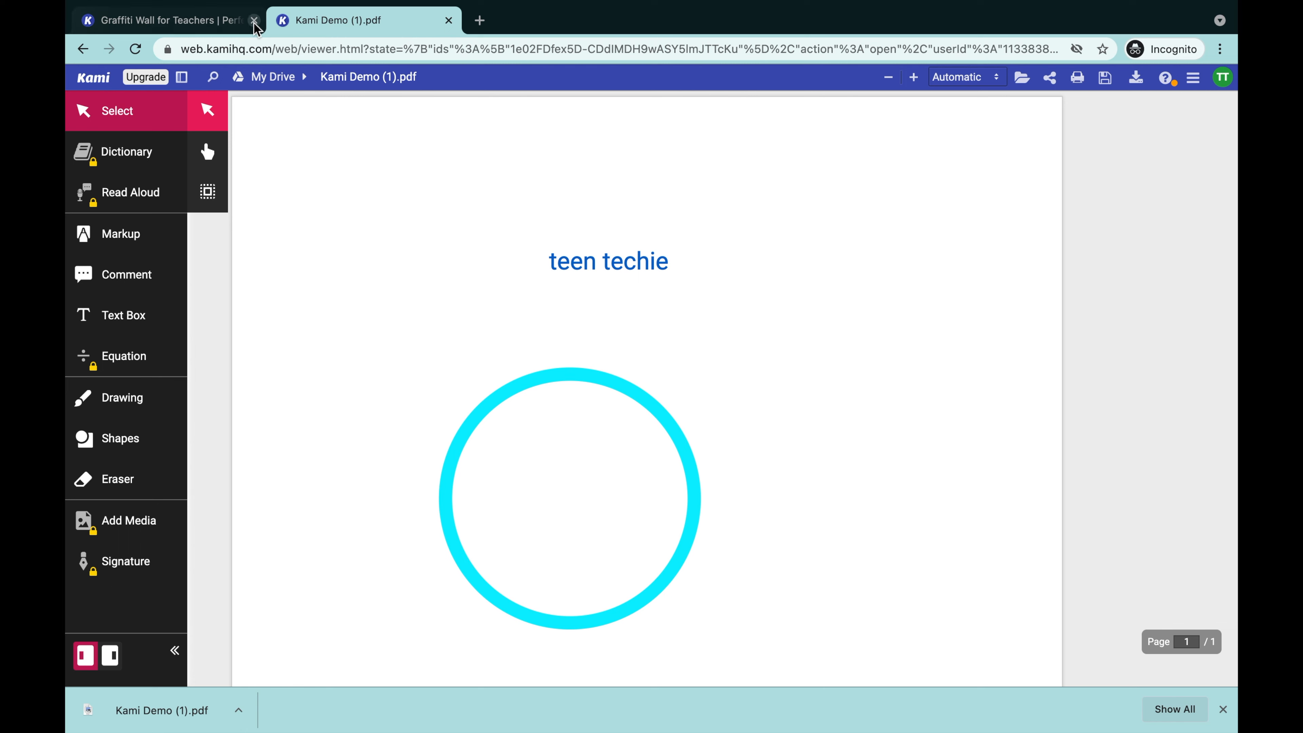
click(254, 20)
scroll(667, 205, down, 3)
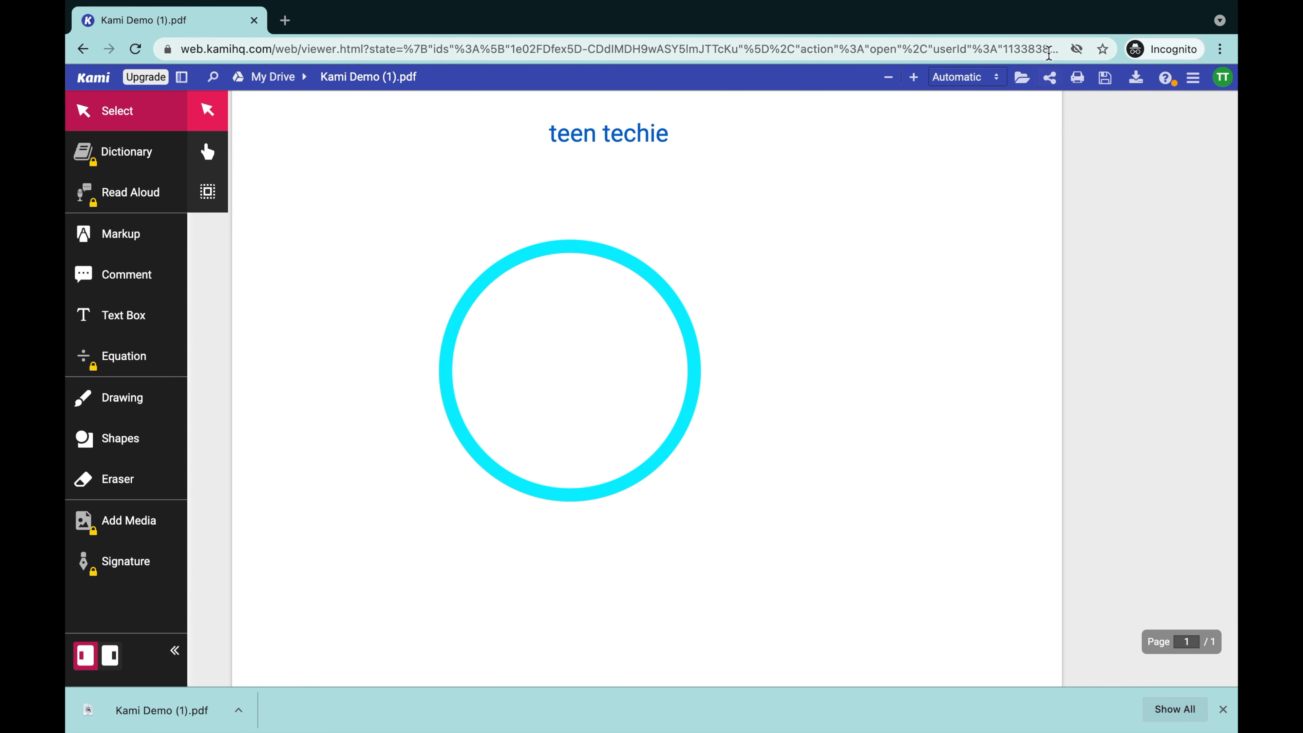
Step: Share the file by link through Google Sharing, copy the link's QR code and leave the sharing settings
click(1053, 81)
click(1050, 79)
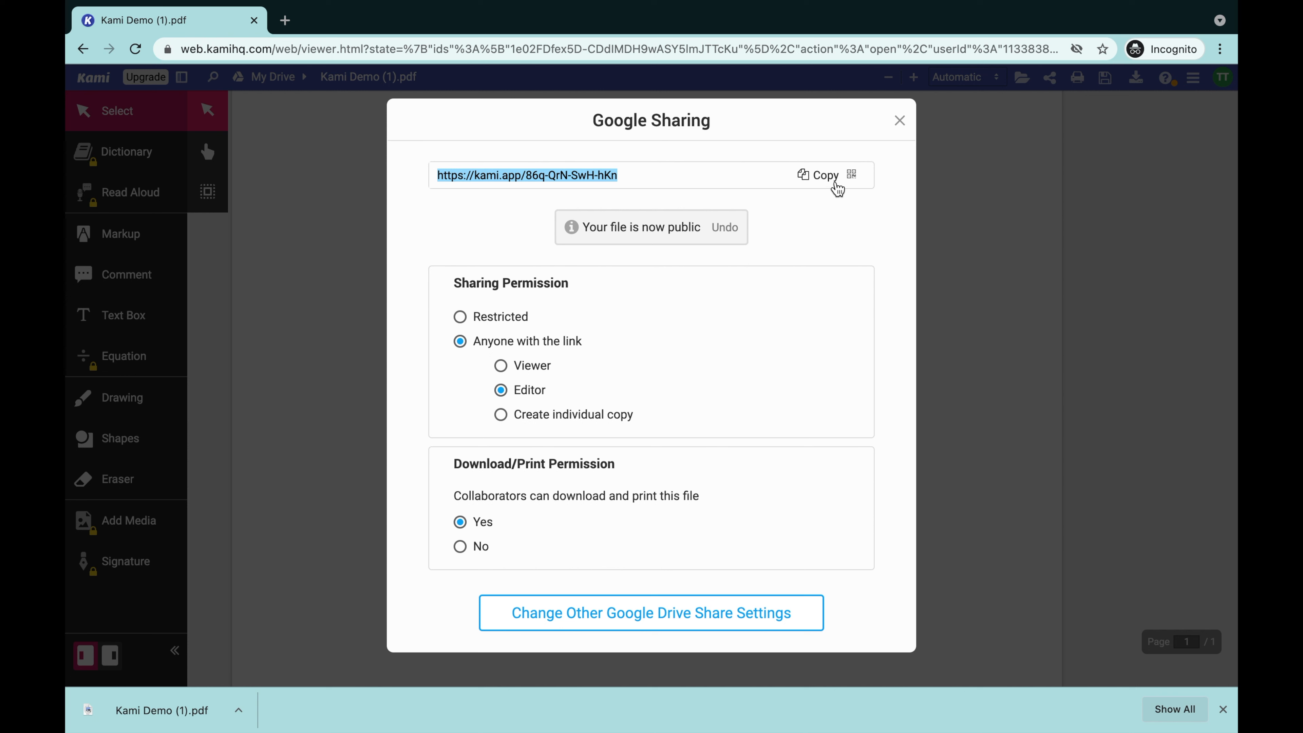
click(854, 177)
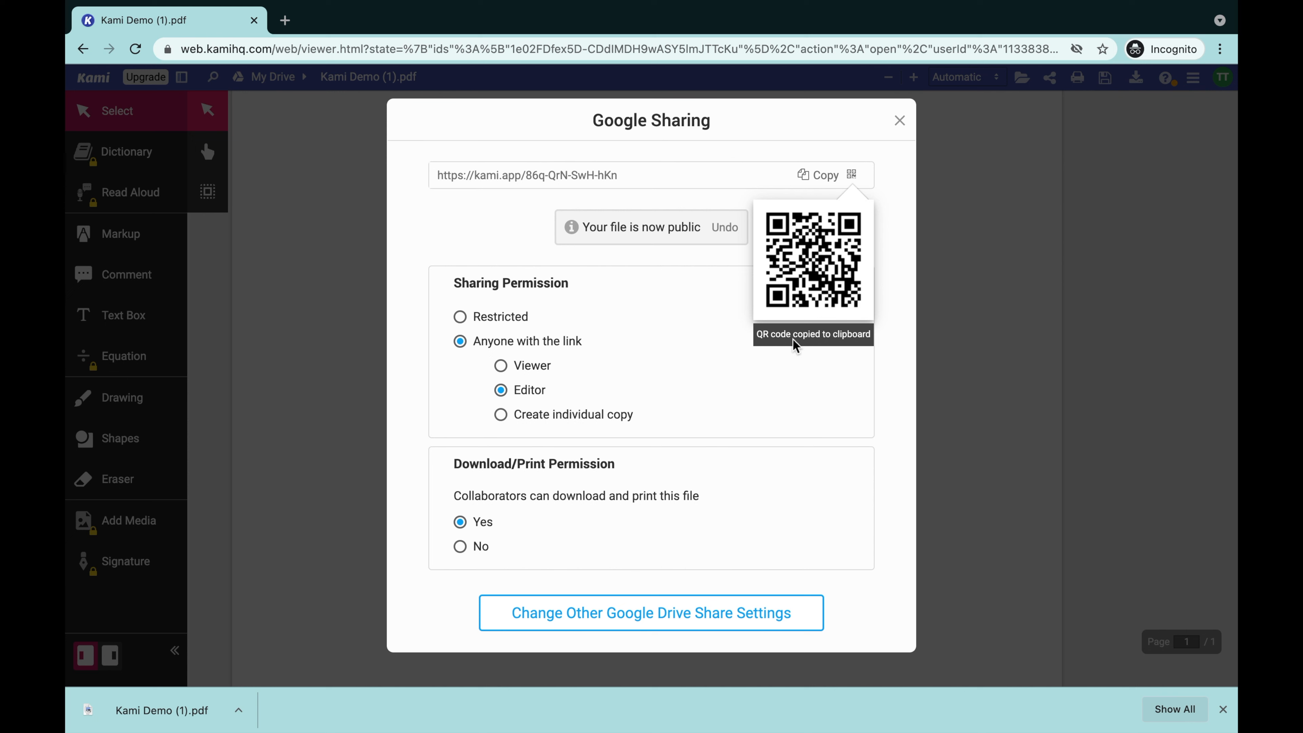
click(612, 210)
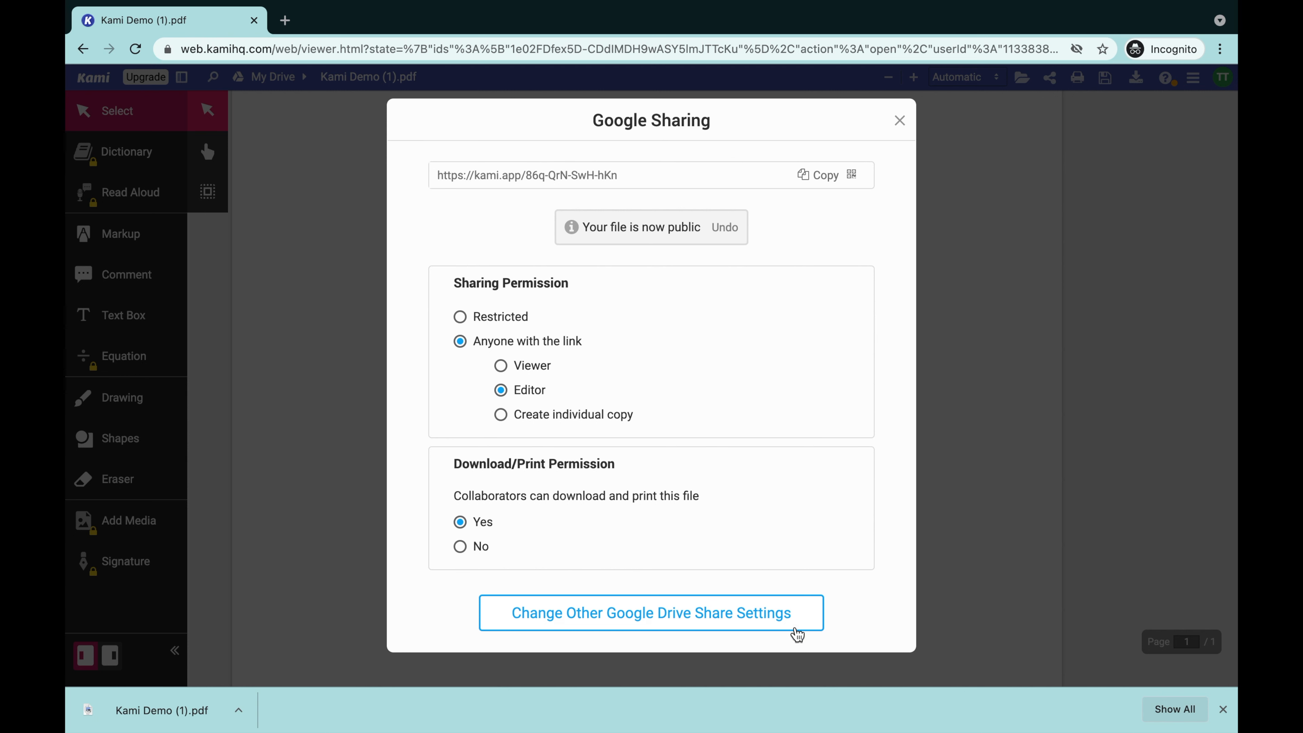
click(1055, 141)
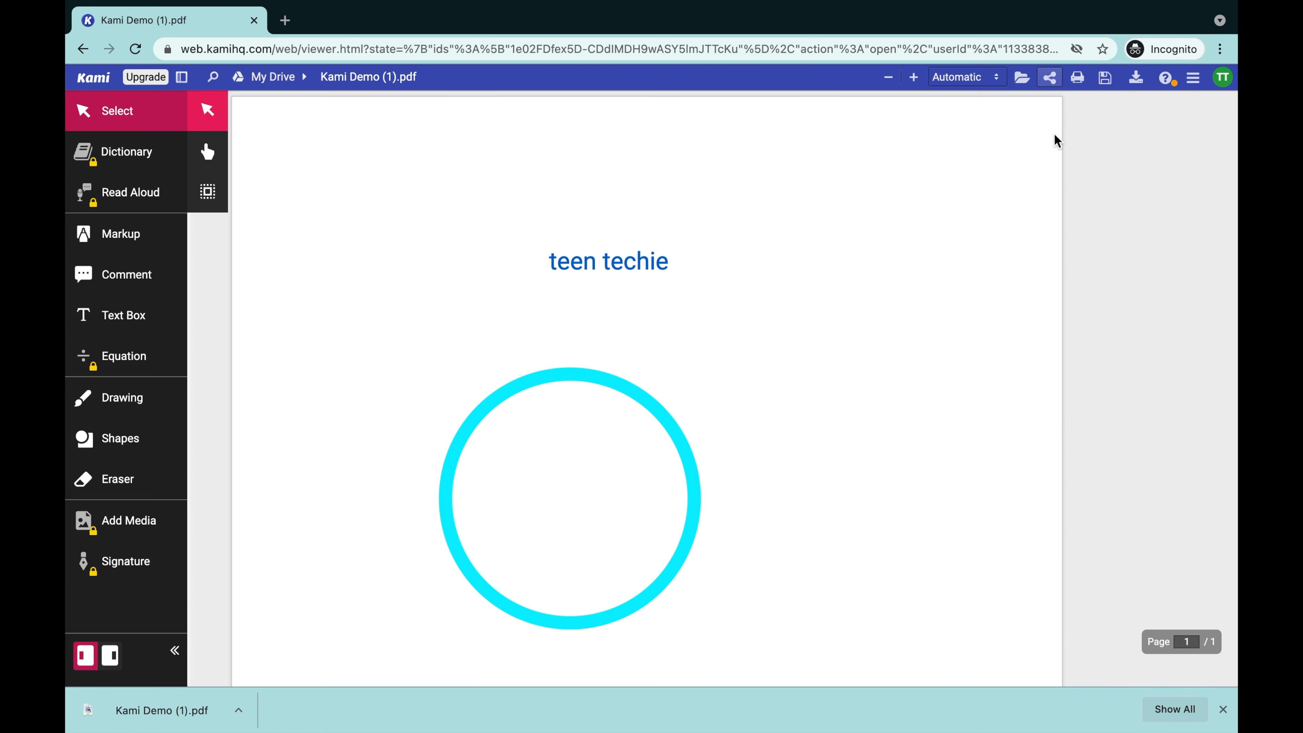
Step: Check the file's save options and try to export the PDF with all annotations to the computer
click(1082, 83)
scroll(775, 343, down, 10)
scroll(546, 316, up, 10)
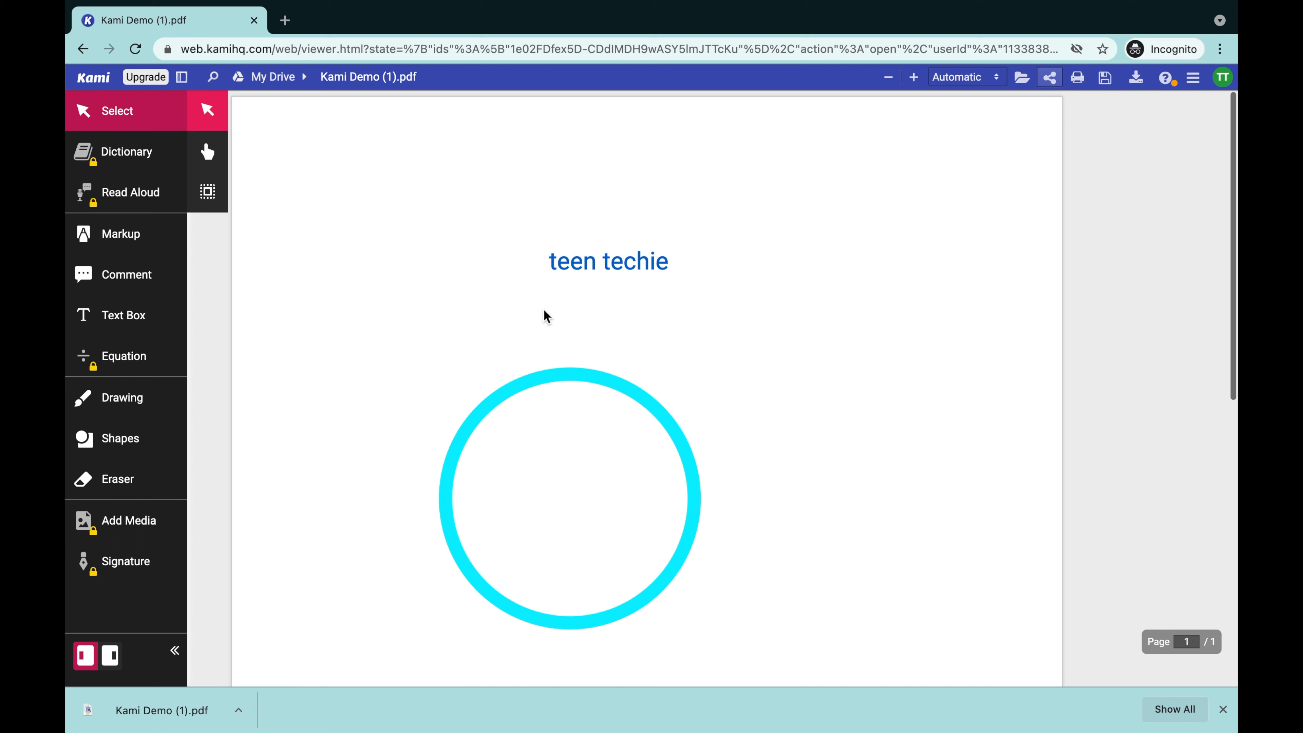
click(1105, 82)
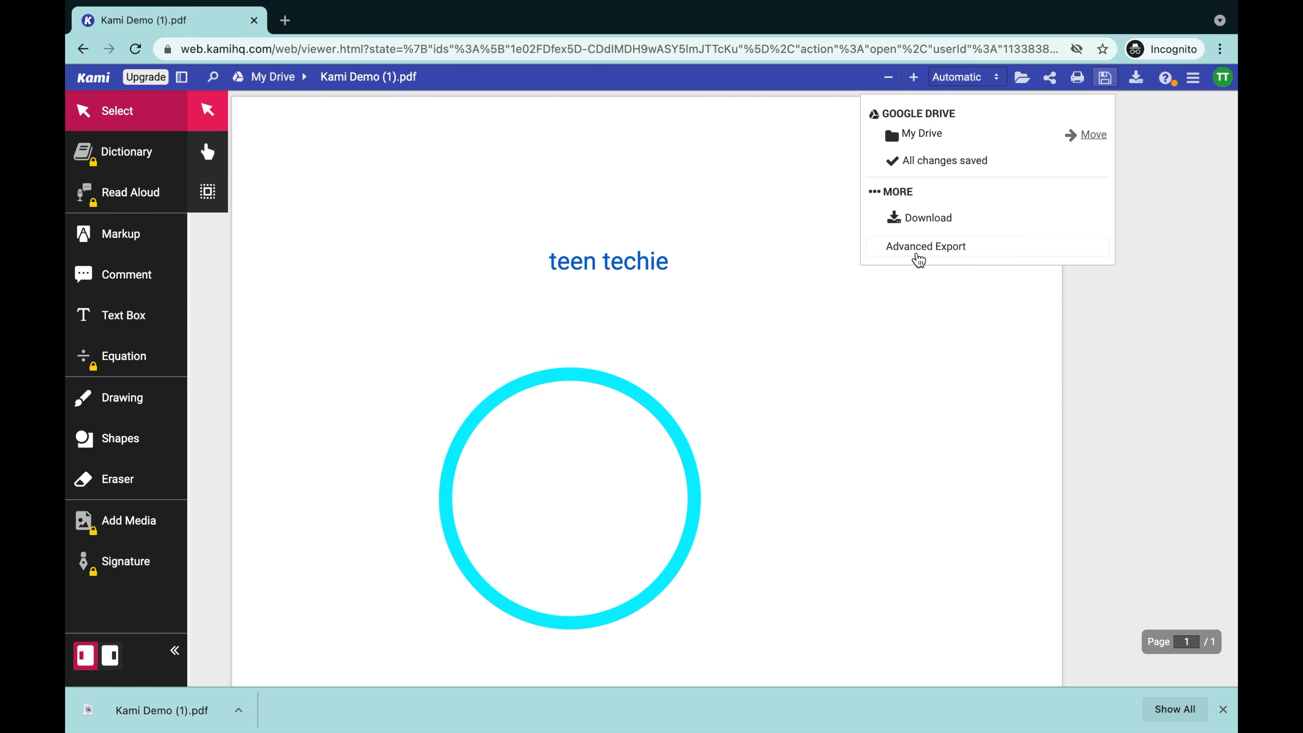
click(1138, 81)
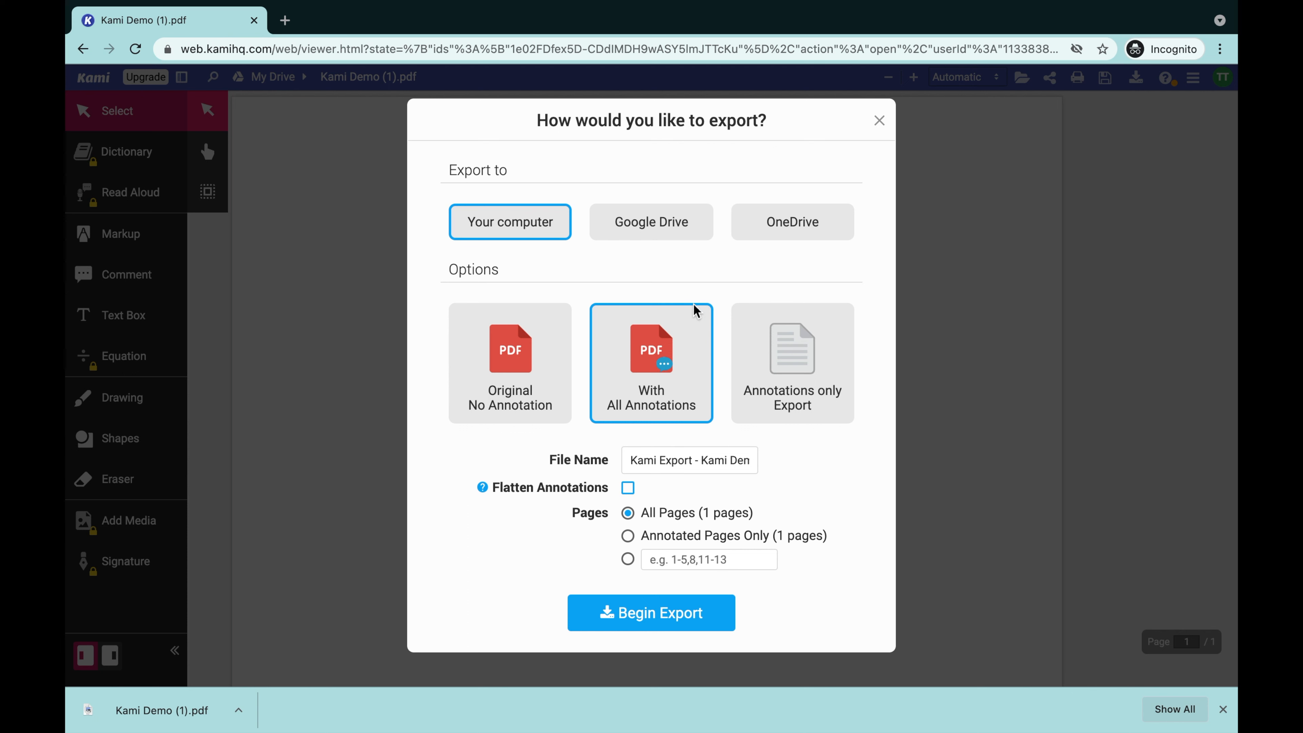
click(704, 612)
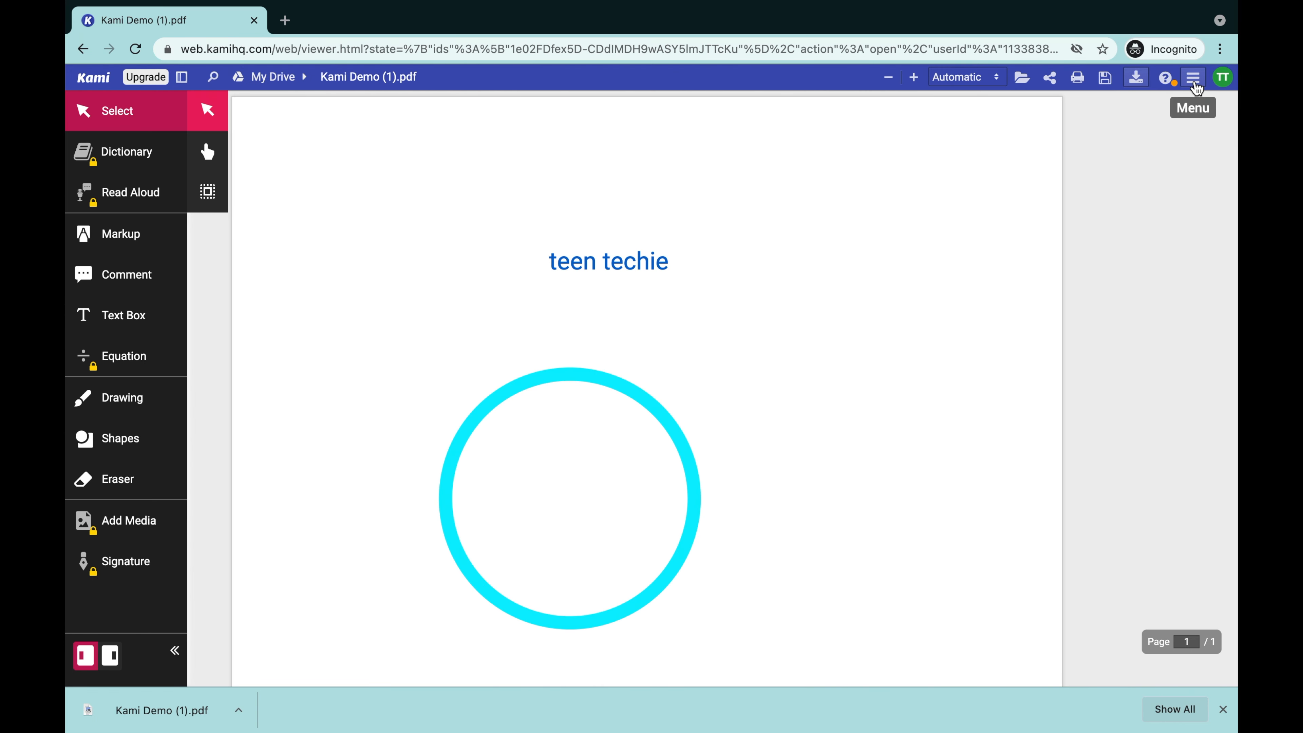
Step: Rotate the page clockwise and turn it back counterclockwise
click(1194, 78)
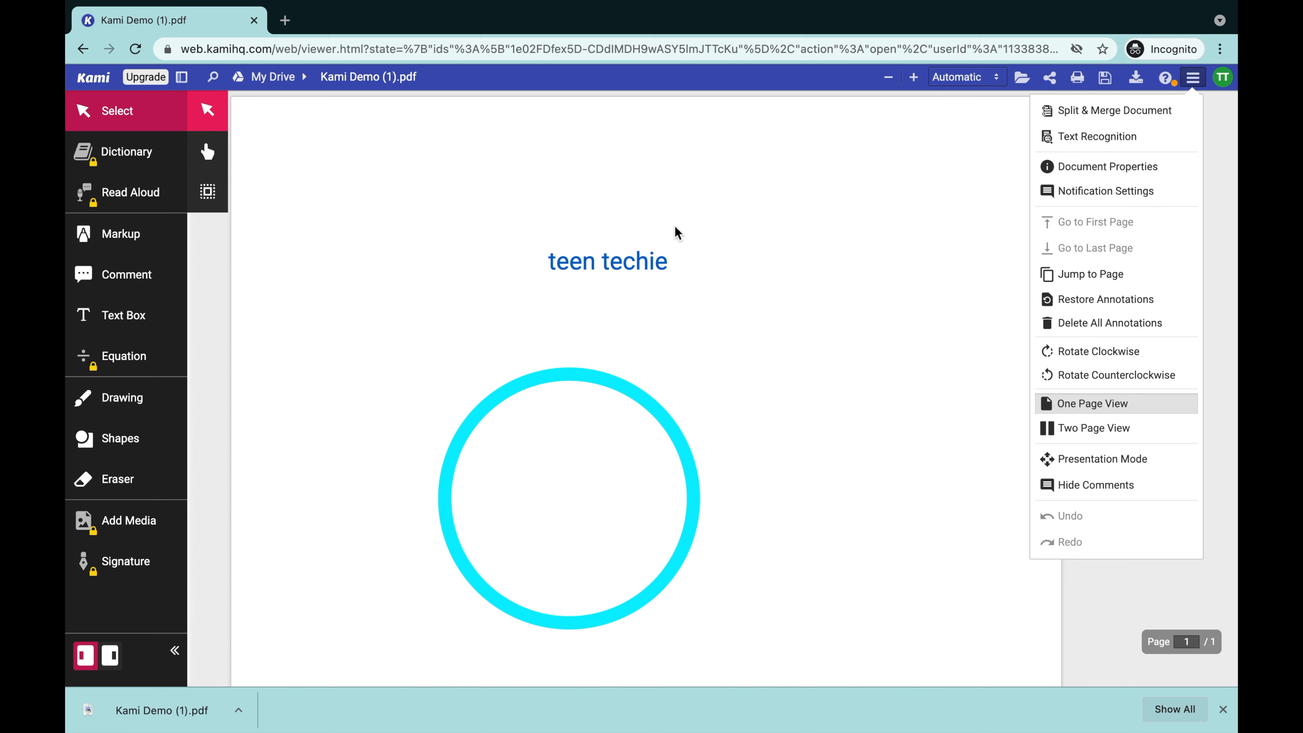
click(1061, 353)
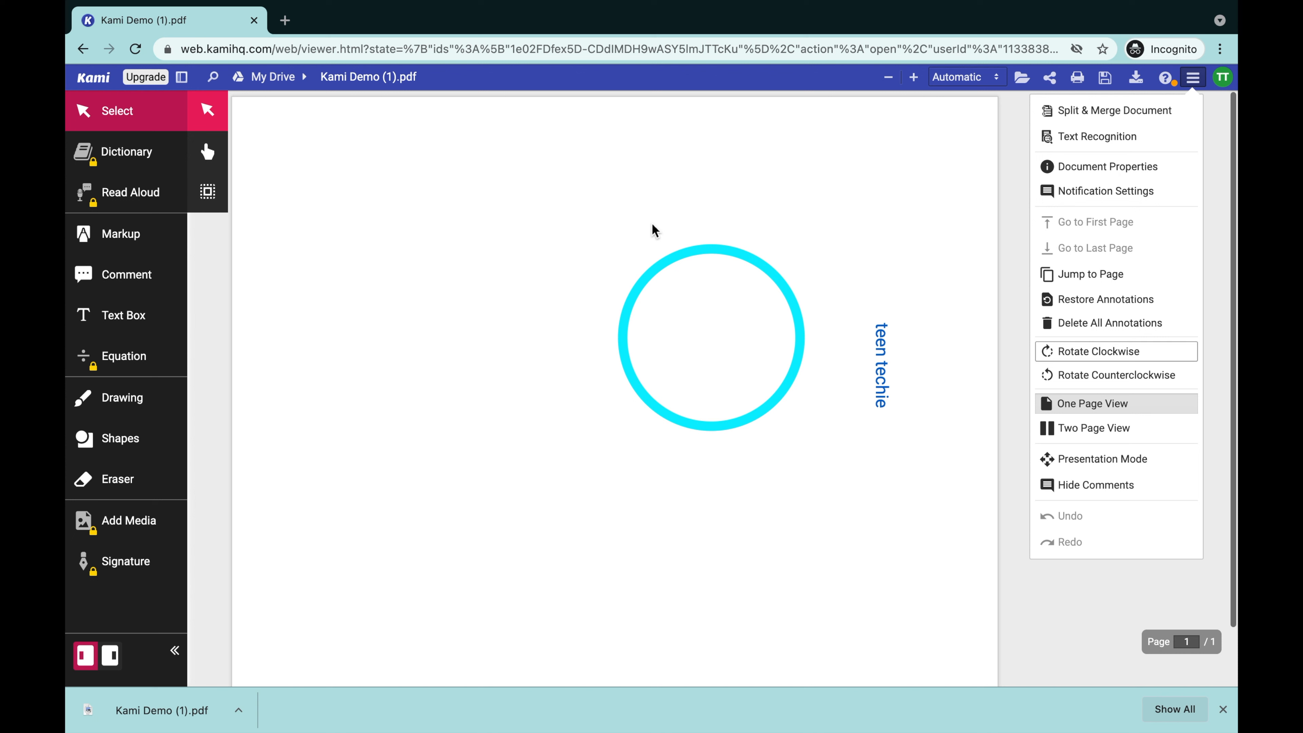
click(1059, 377)
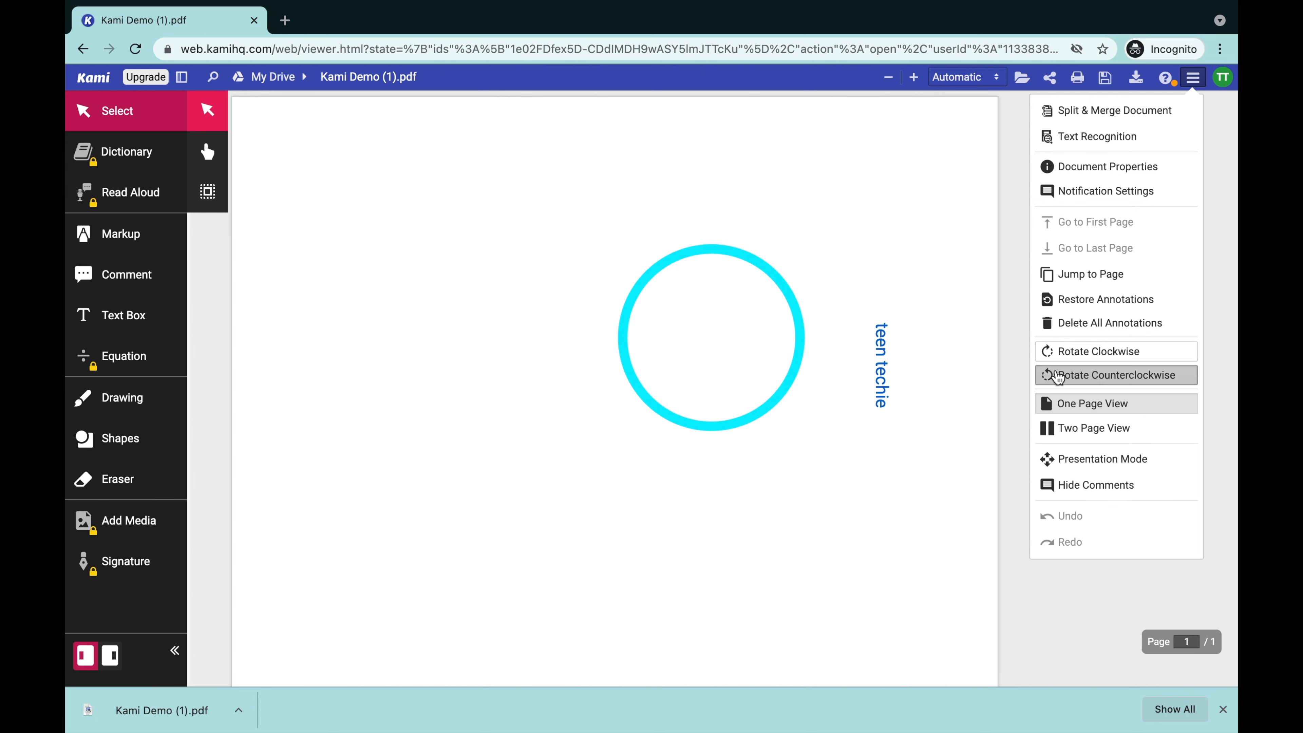
Step: View the page in Presentation Mode, exit it and check the remaining document options
click(1107, 462)
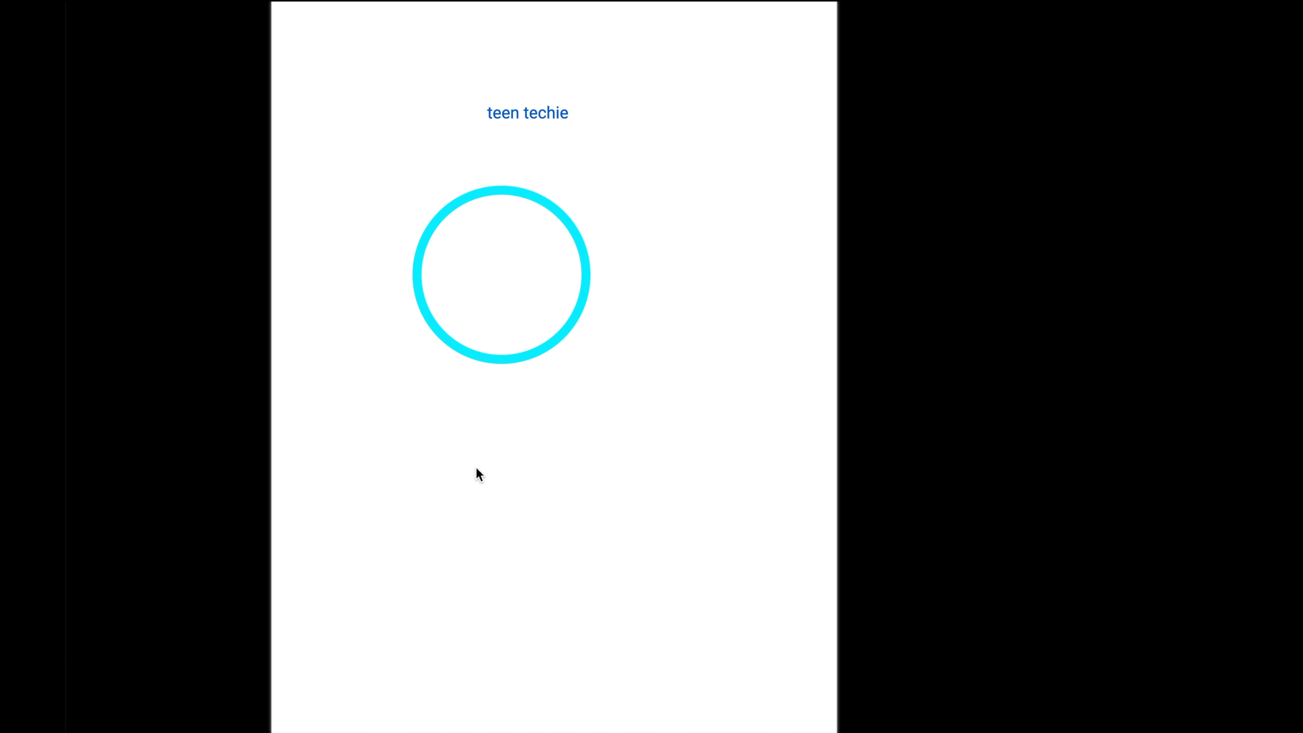
key(Escape)
click(1194, 77)
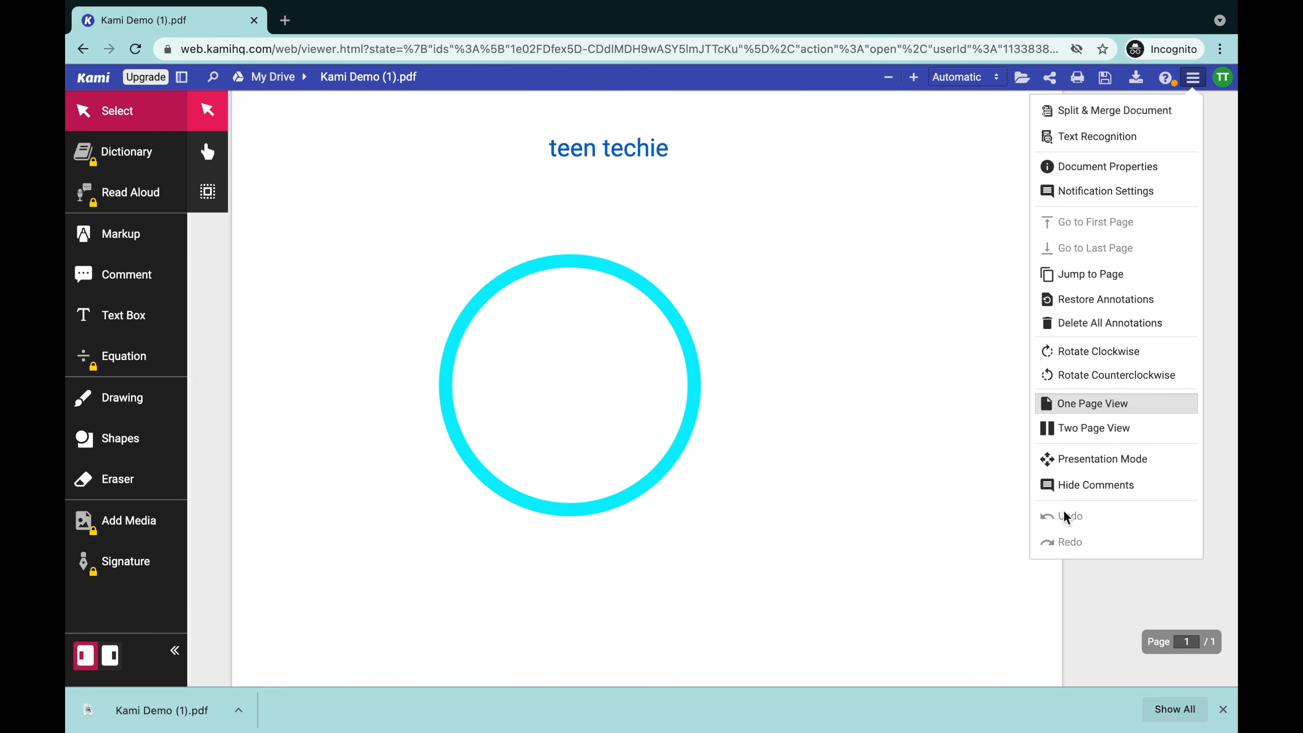
click(1053, 564)
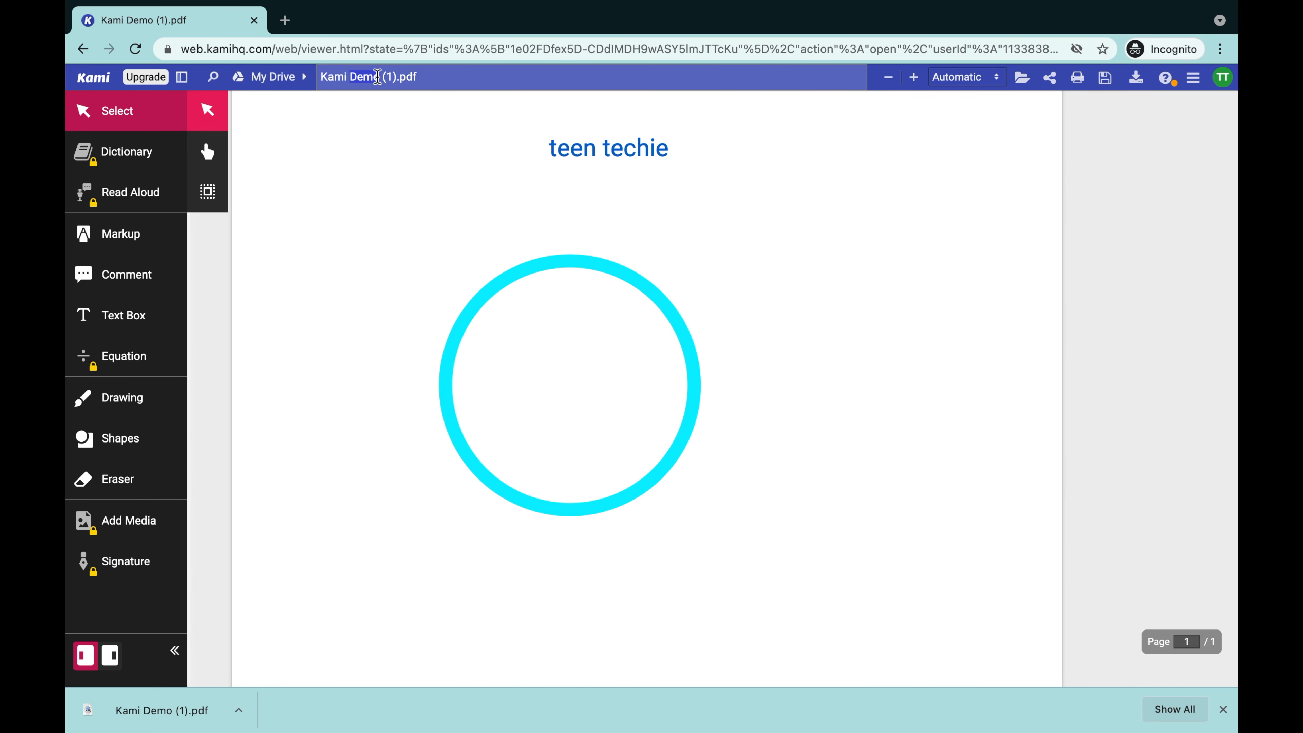
Step: Rename the document from its title as "Teen Techie"
click(411, 77)
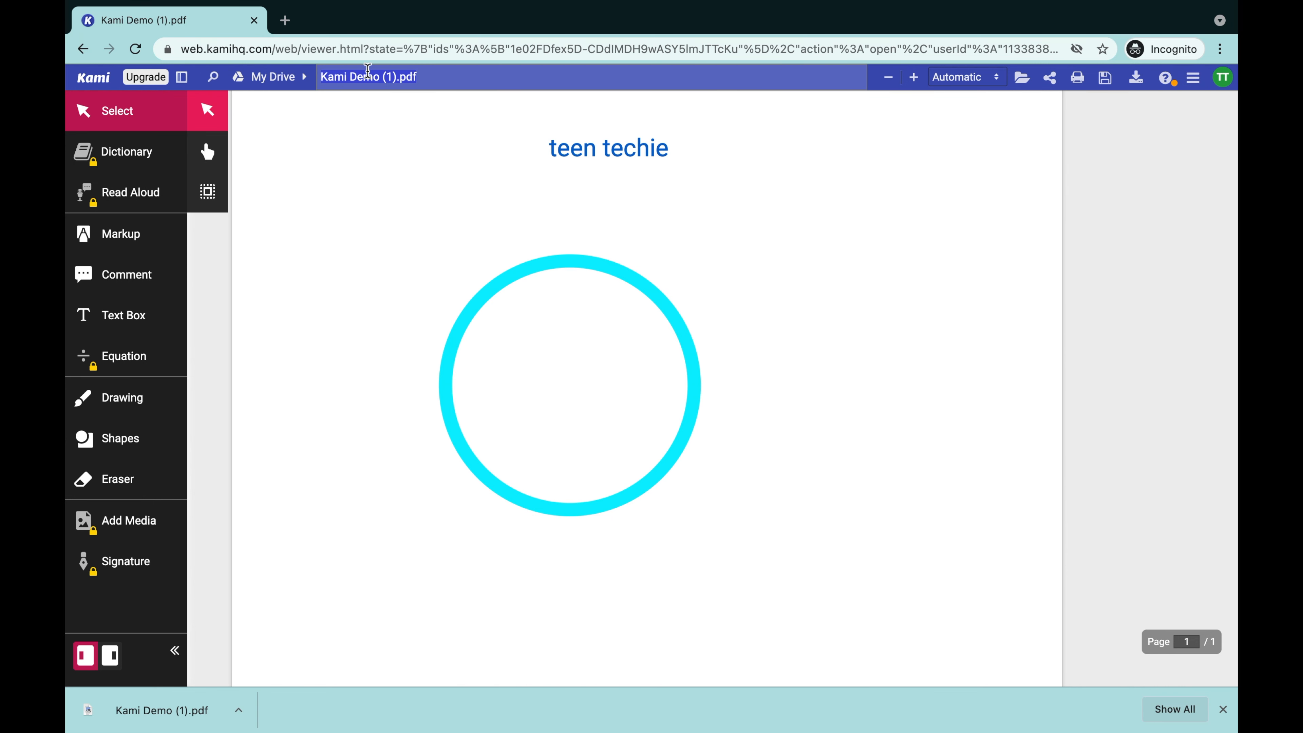
text(Teen Techie)
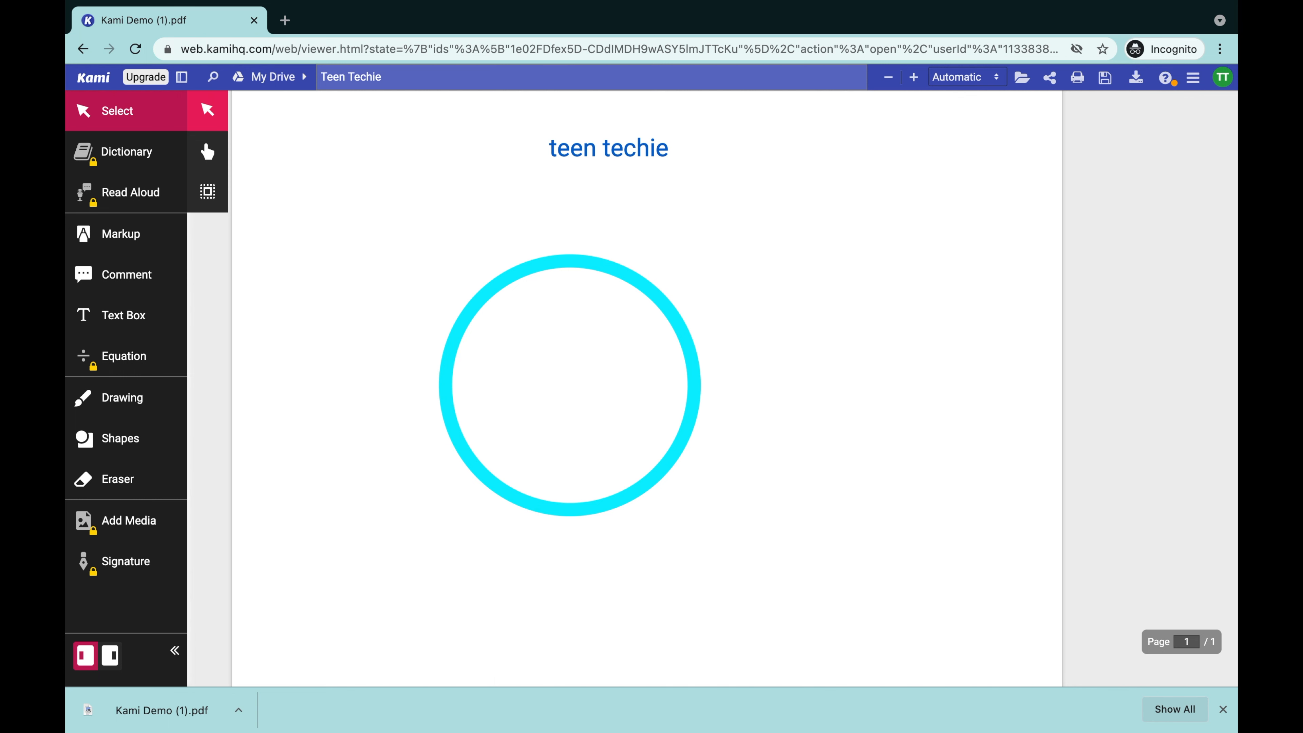
key(Return)
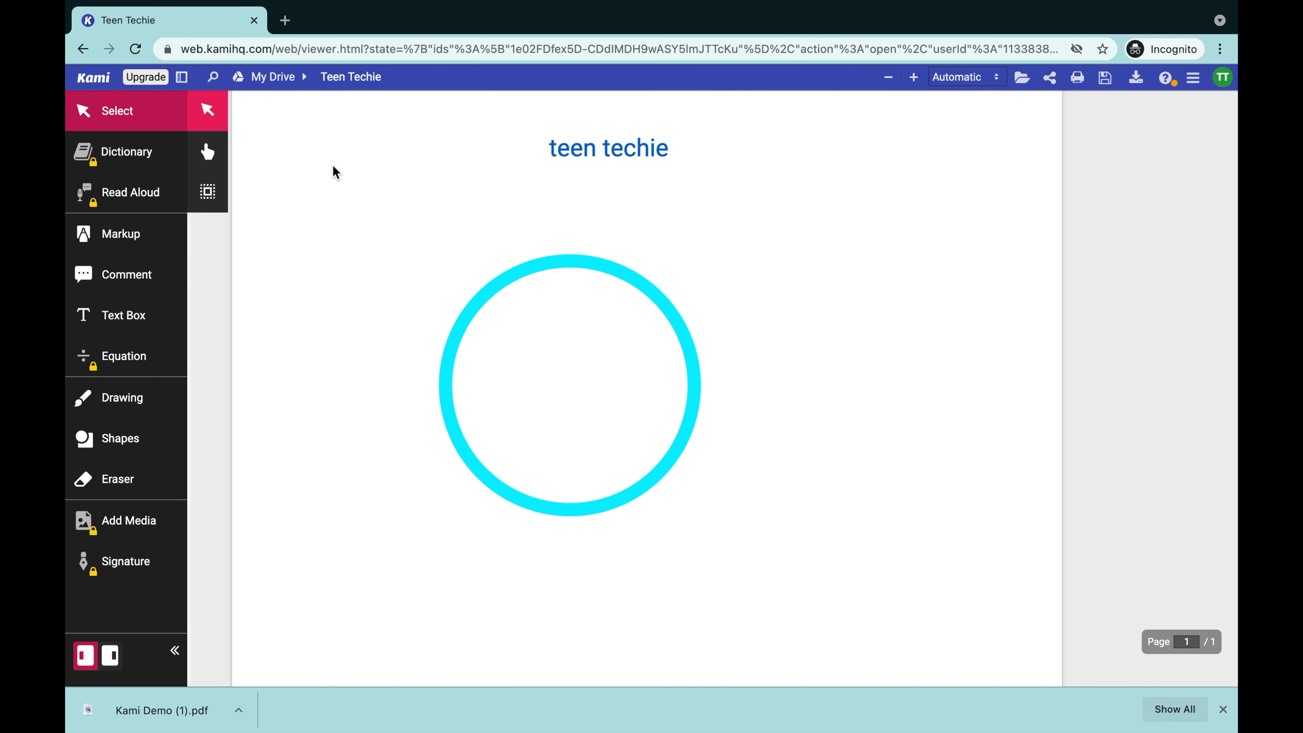
Step: Look at the Drive folders available for moving the file, then show and dismiss the find-in-document search
click(305, 84)
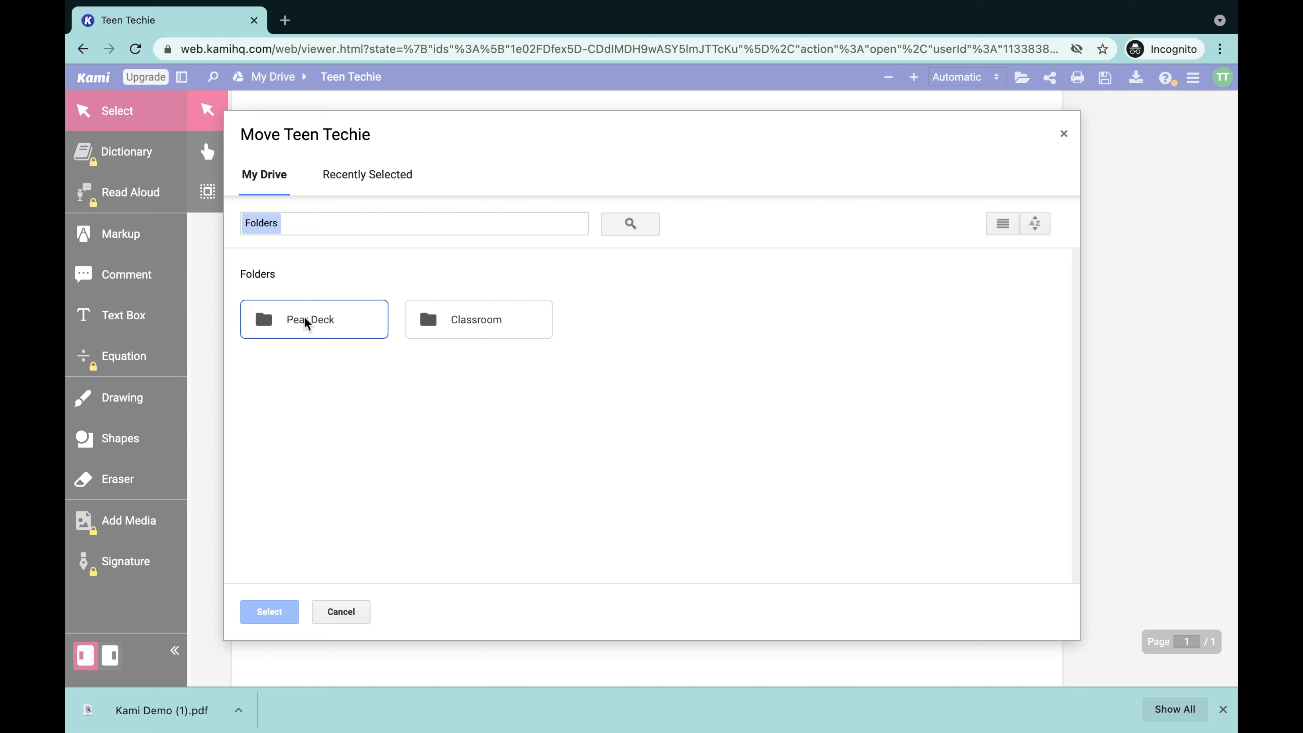
click(1097, 169)
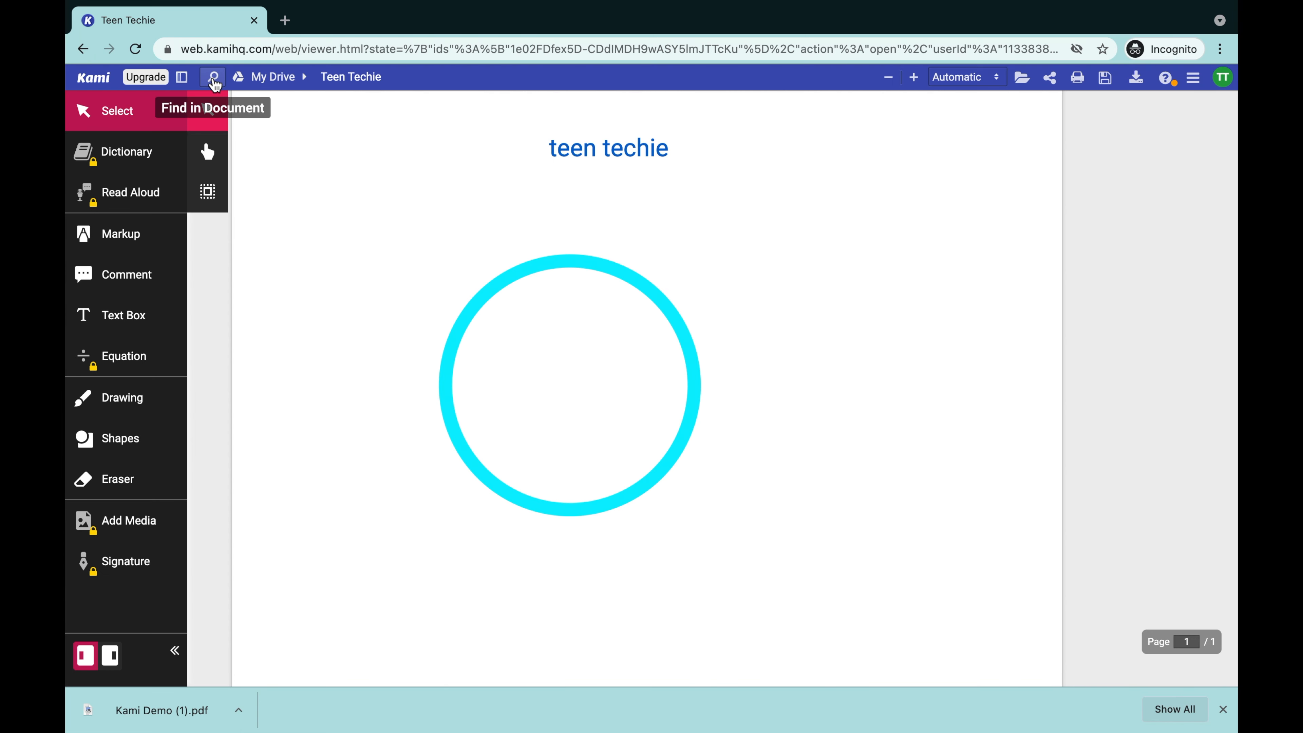
click(214, 80)
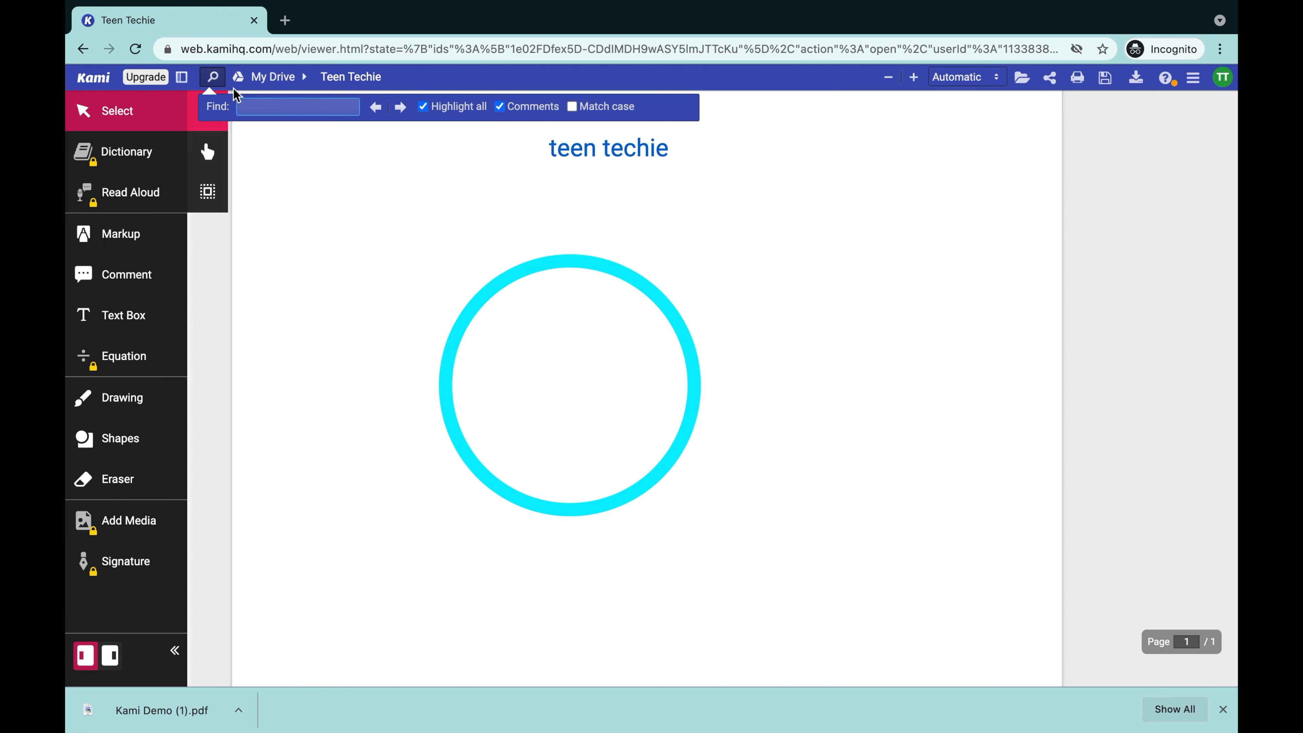
scroll(410, 227, up, 2)
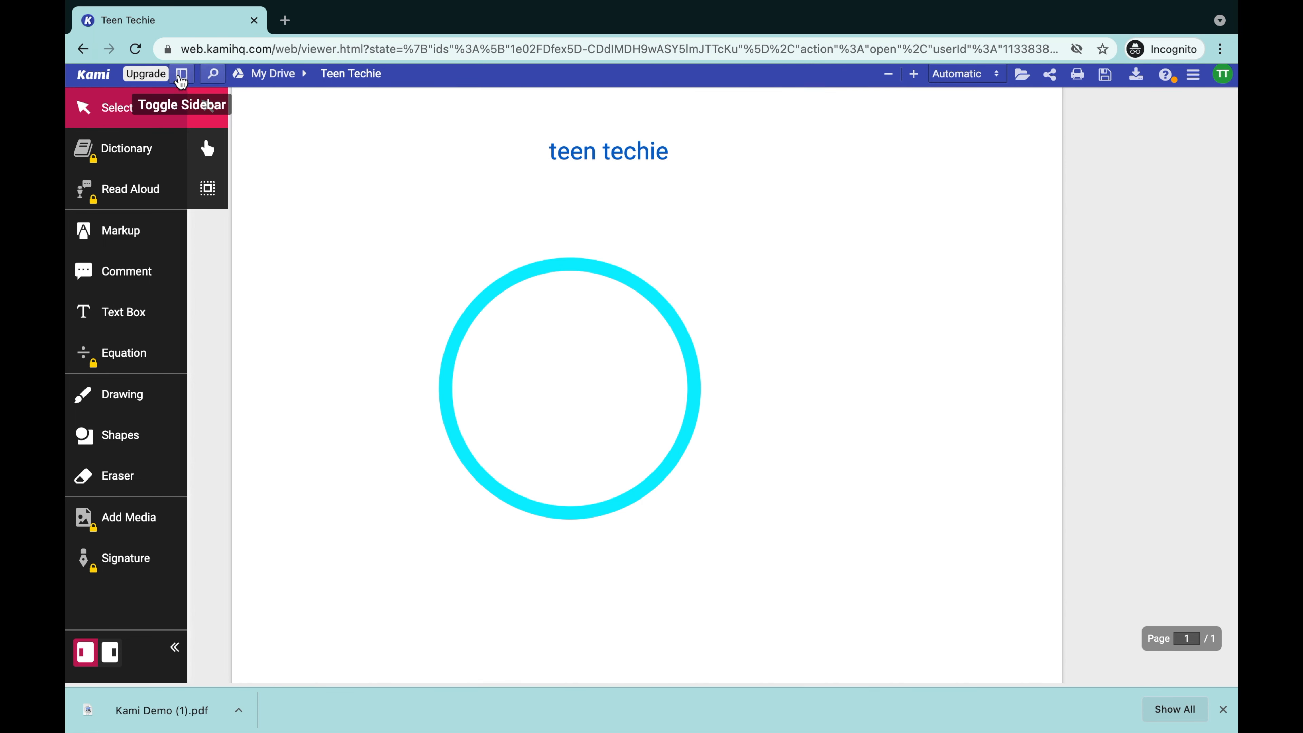
Step: Show the sidebar, select the page 1 thumbnail and list the document's annotations
click(183, 76)
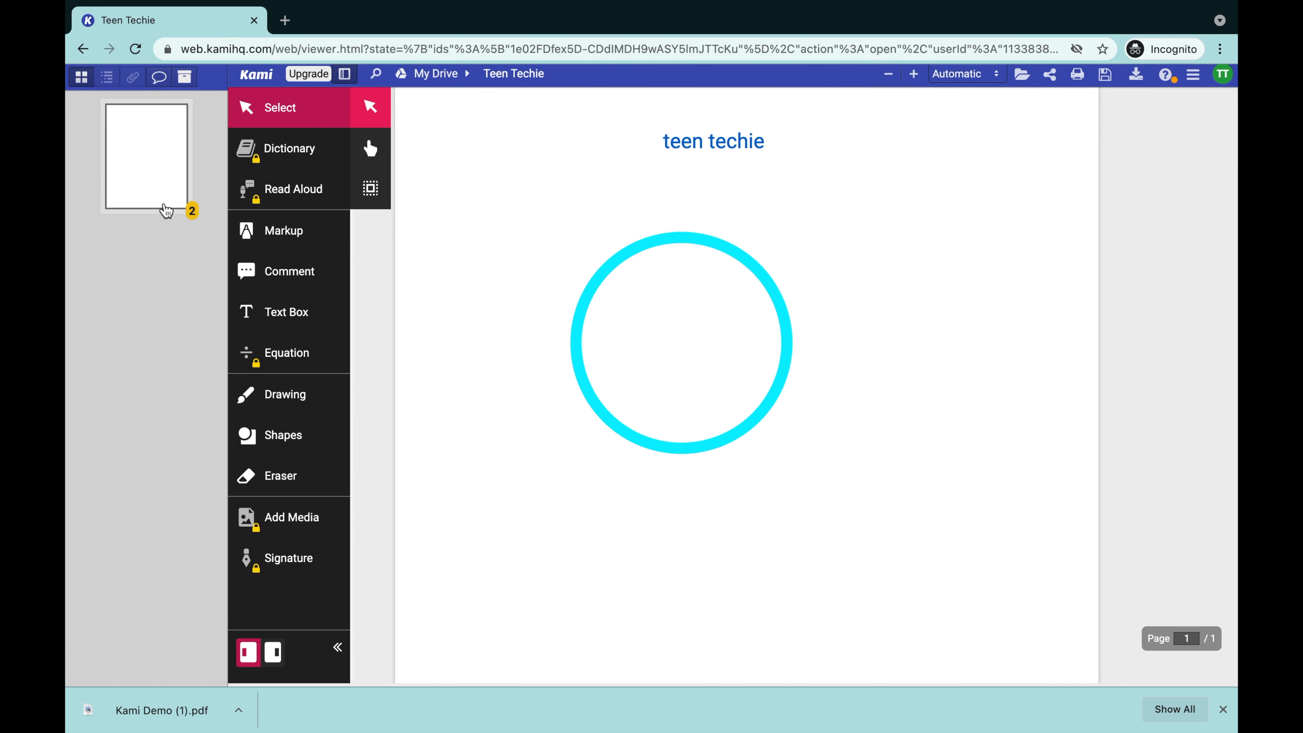
click(129, 177)
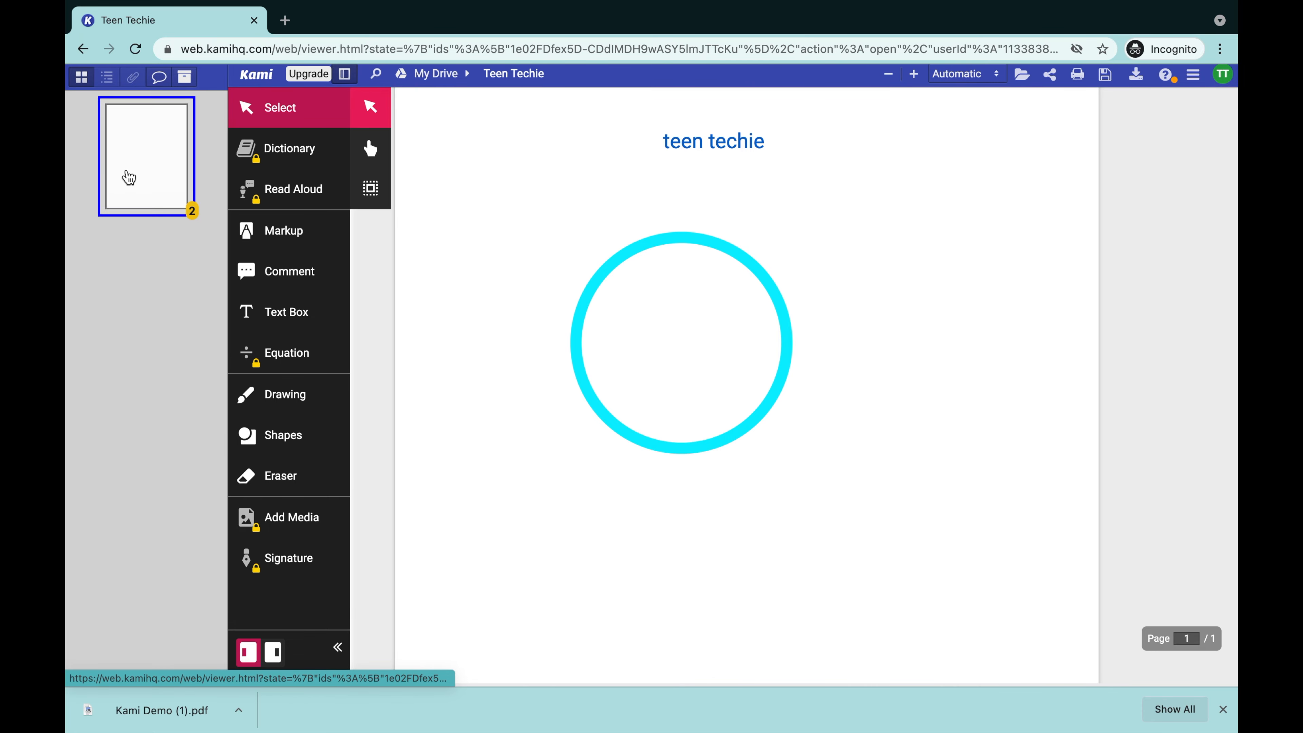
click(159, 76)
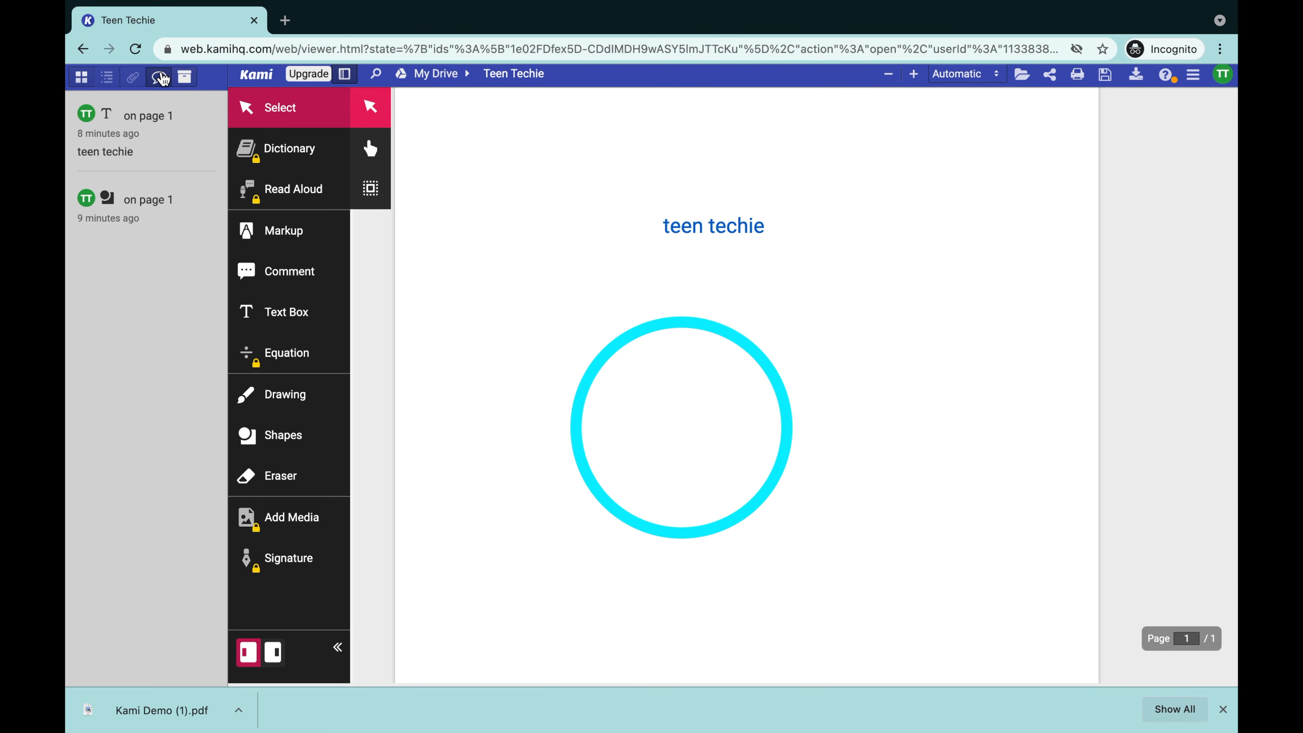